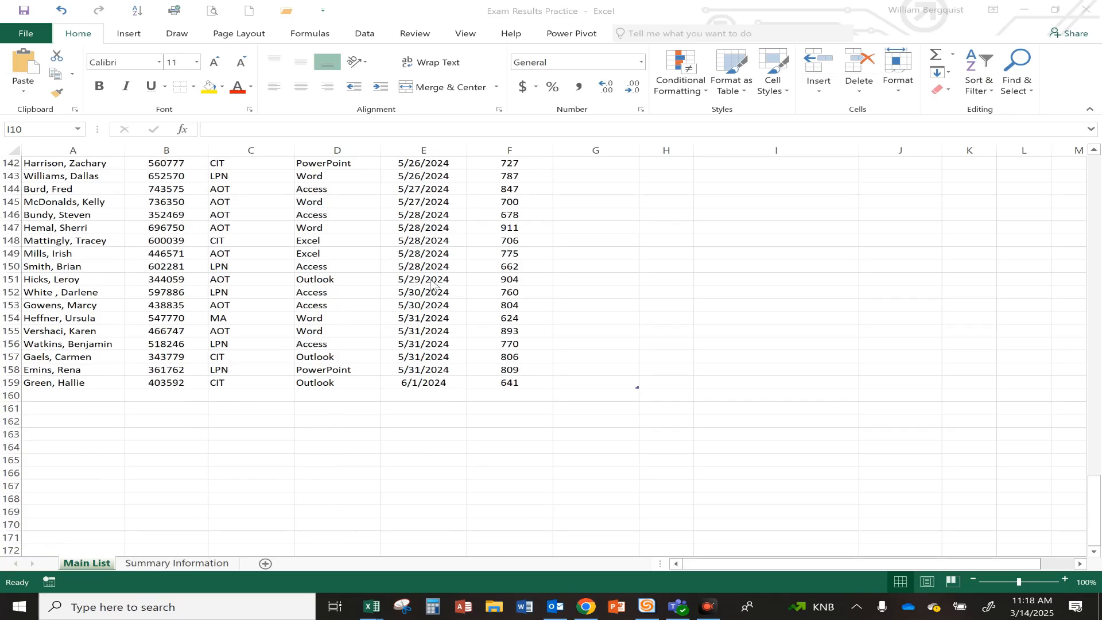
Review the exam records down to the last table row, plus the title and summary labels at the start of the Main List sheet.
left_click(626, 384)
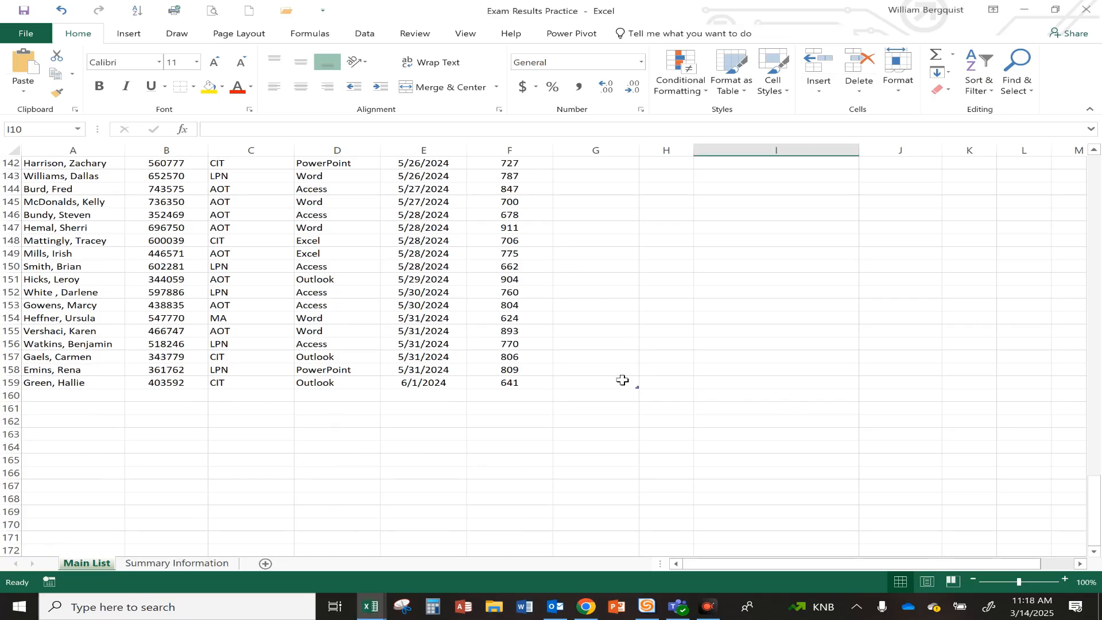
scroll(837, 387, "up", 5)
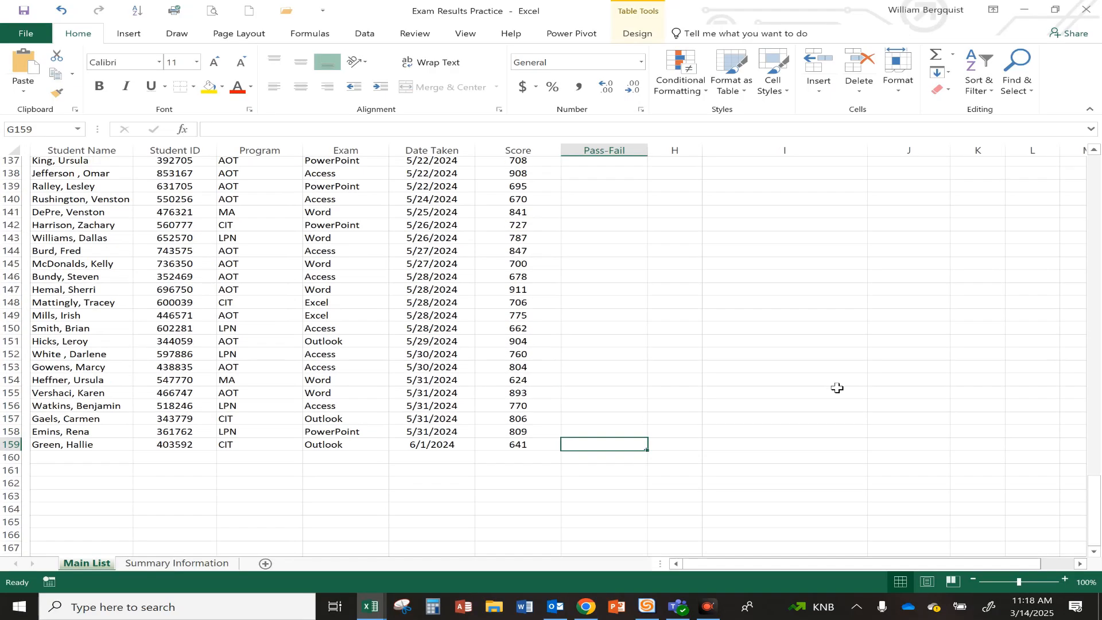
scroll(595, 396, "down", 5)
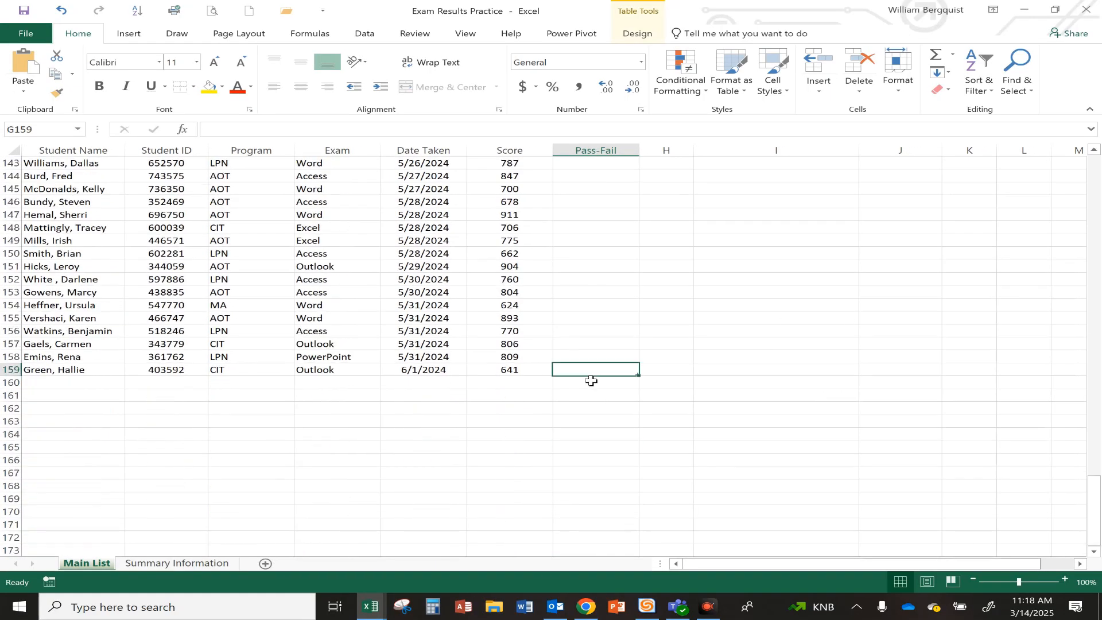
left_click(549, 395)
scroll(406, 394, "up", 6)
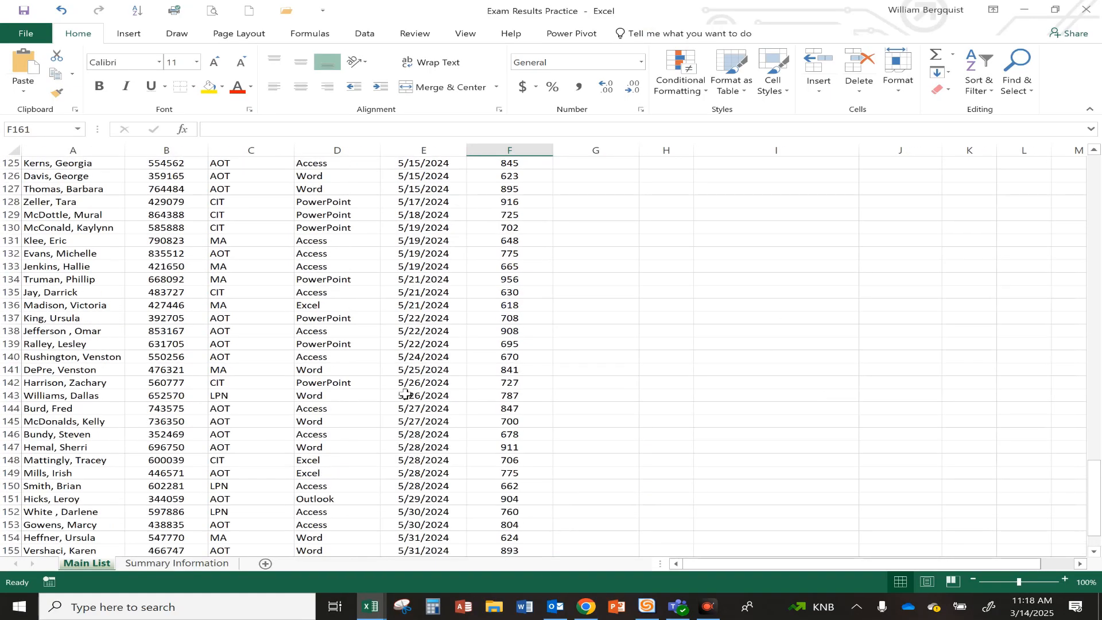
scroll(406, 393, "up", 19)
scroll(406, 394, "up", 20)
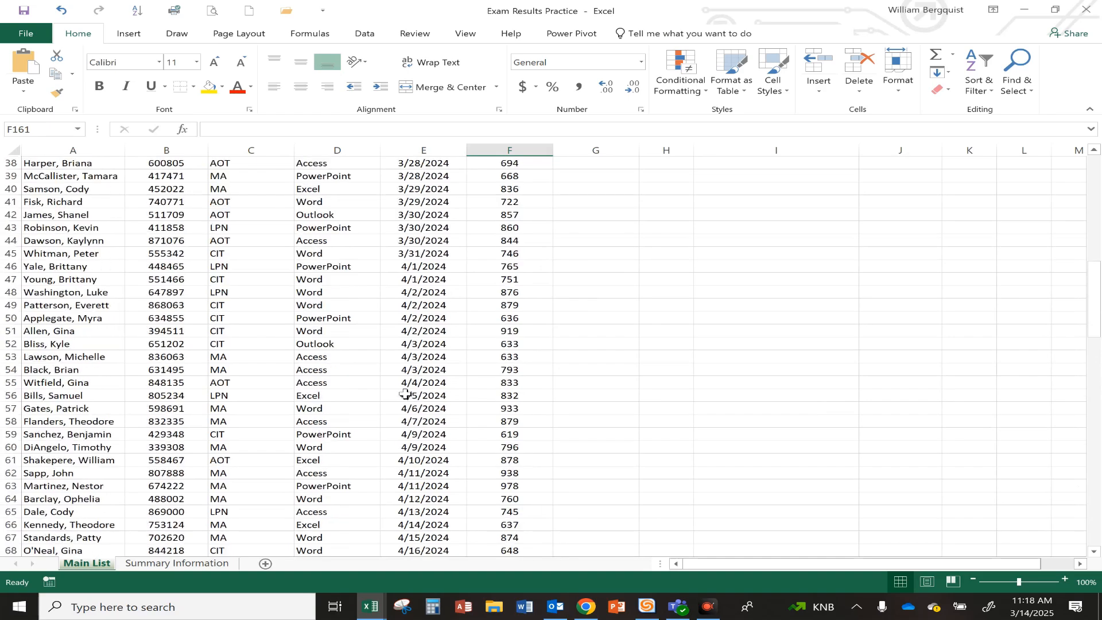
left_click(75, 357)
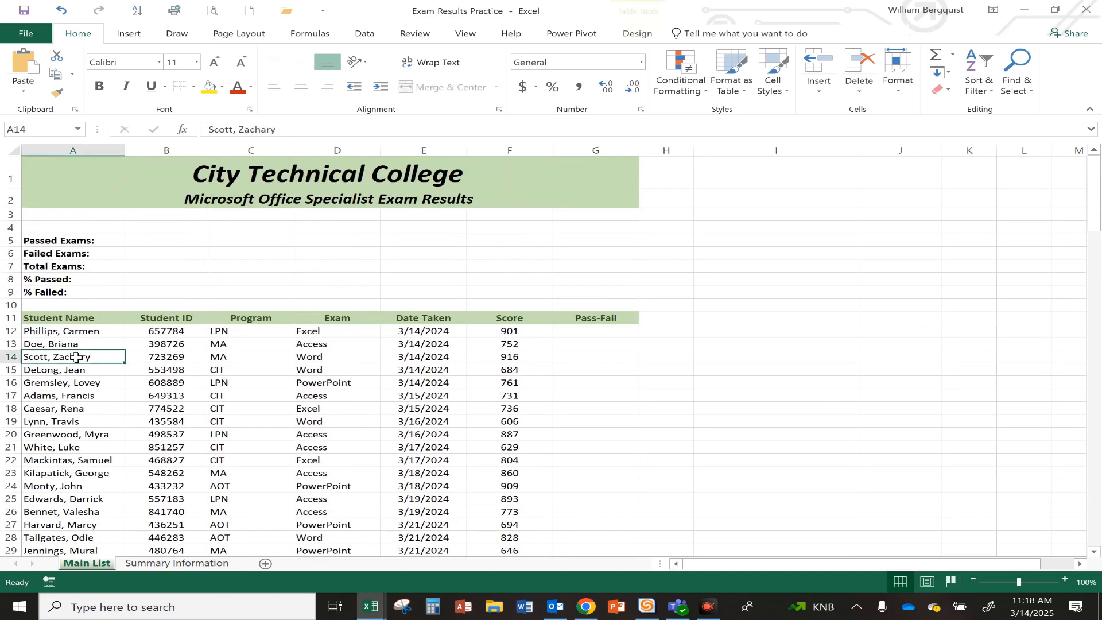
left_click(50, 167)
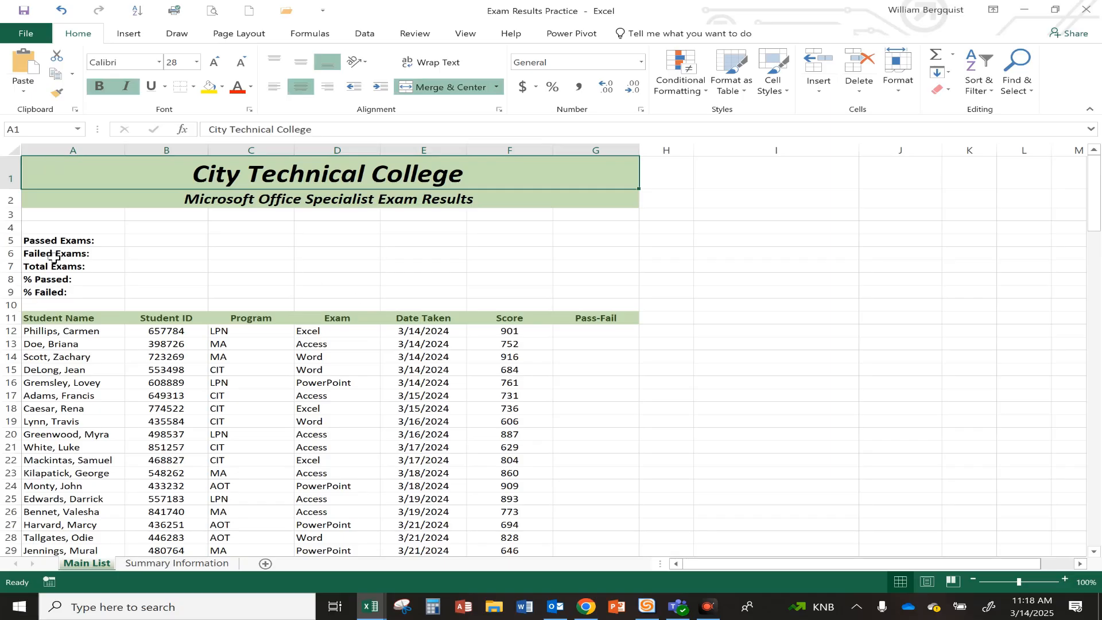
left_click(596, 331)
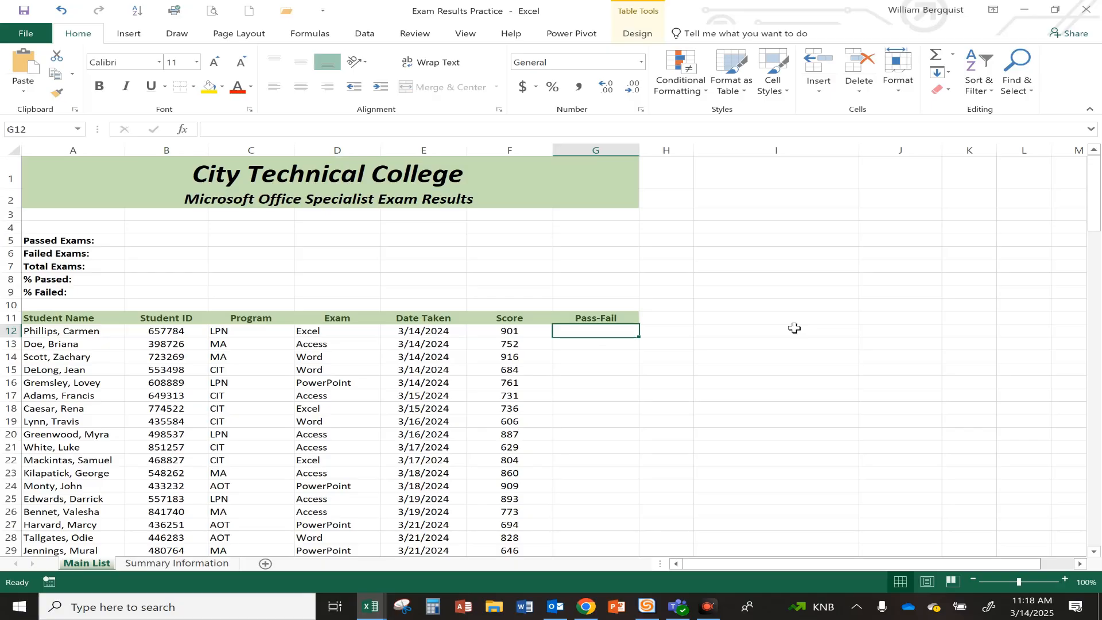
type("=if")
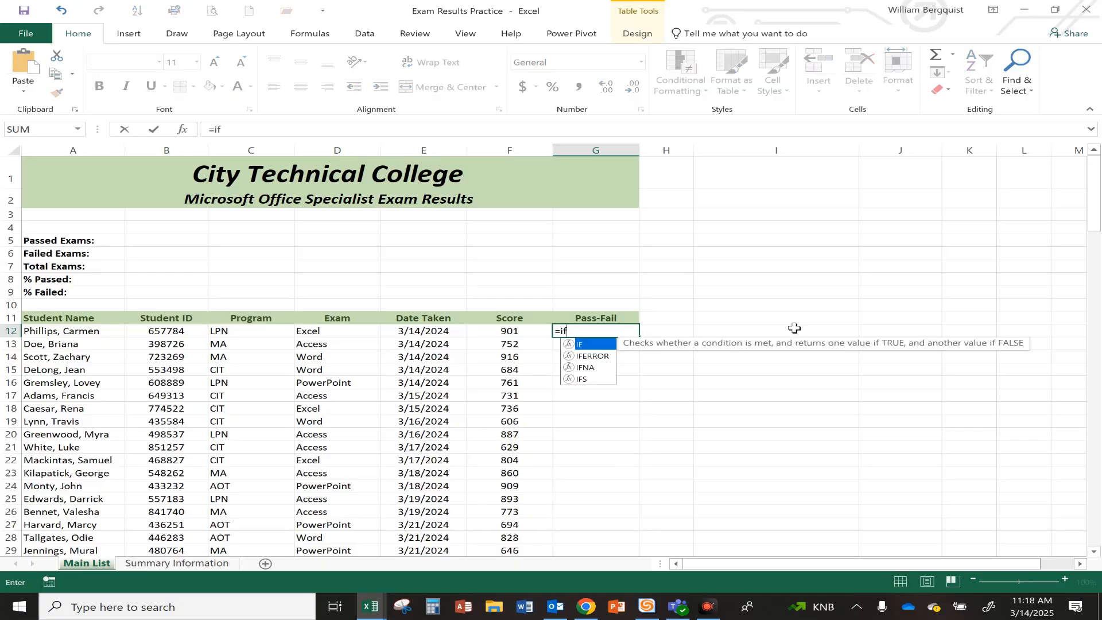
type("(")
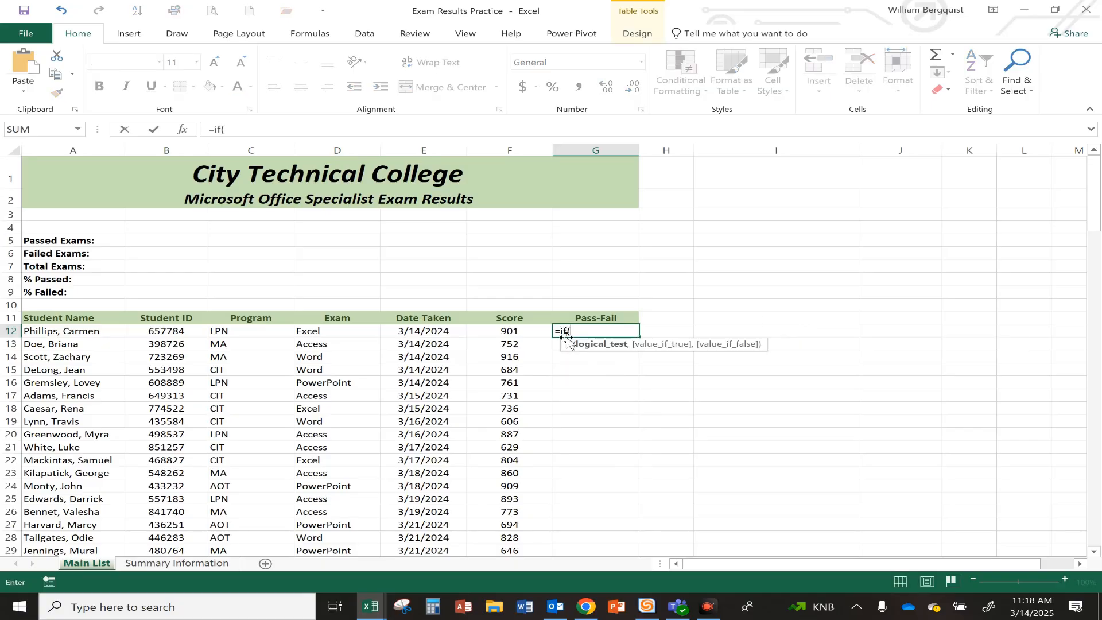
left_click(518, 331)
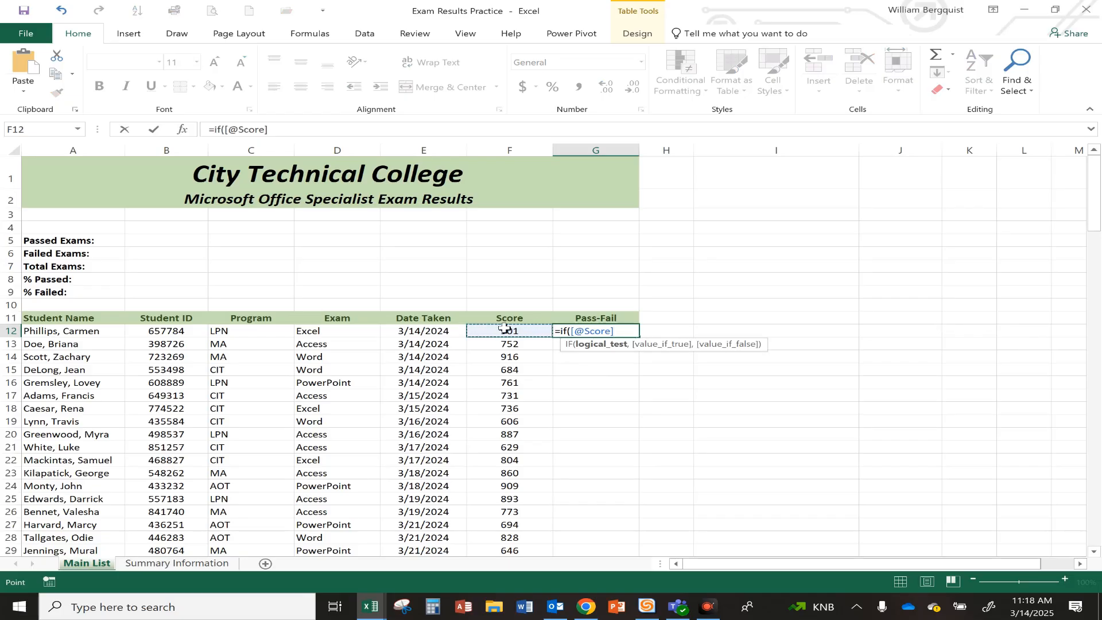
type(">=700,\"Pass")
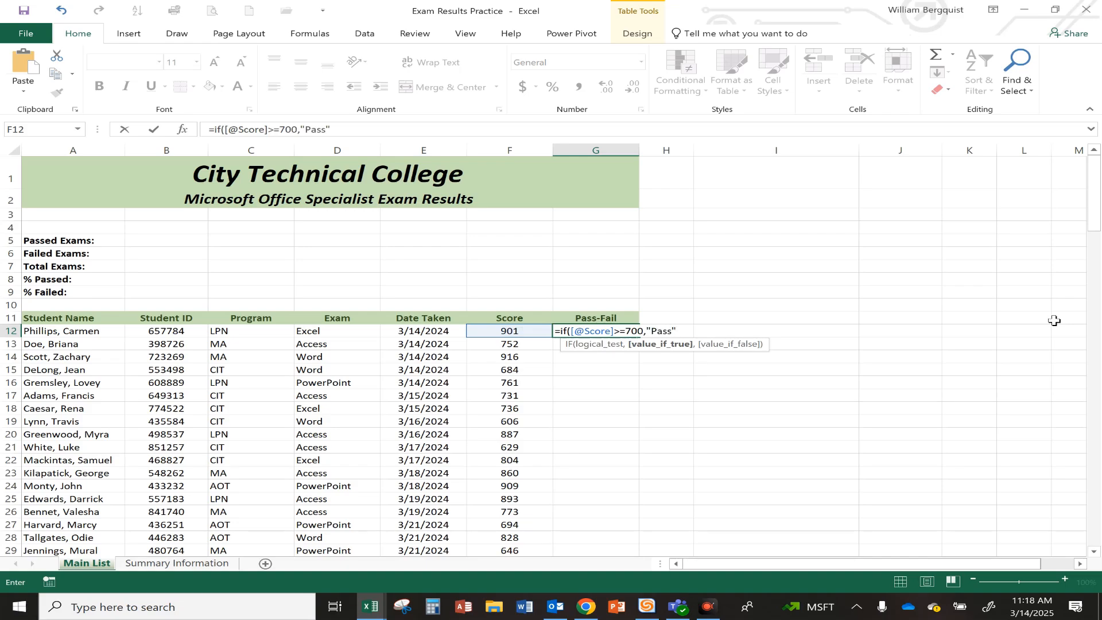
type("\",")
type("\"Af")
key("BackSpace")
key("BackSpace")
type("Fai")
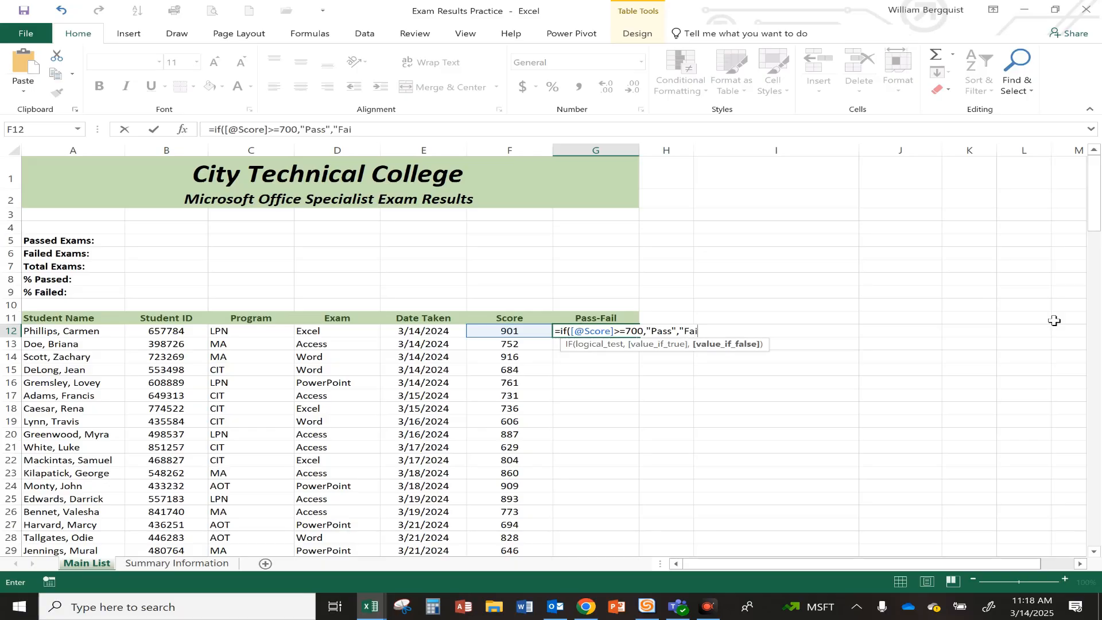
type("l\")")
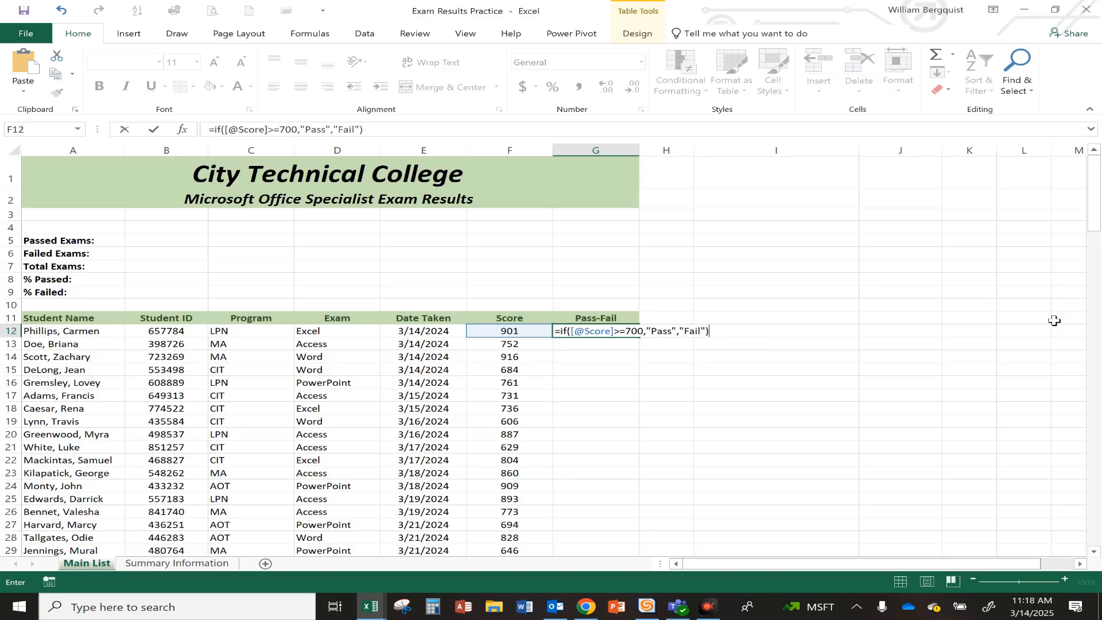
key("Return")
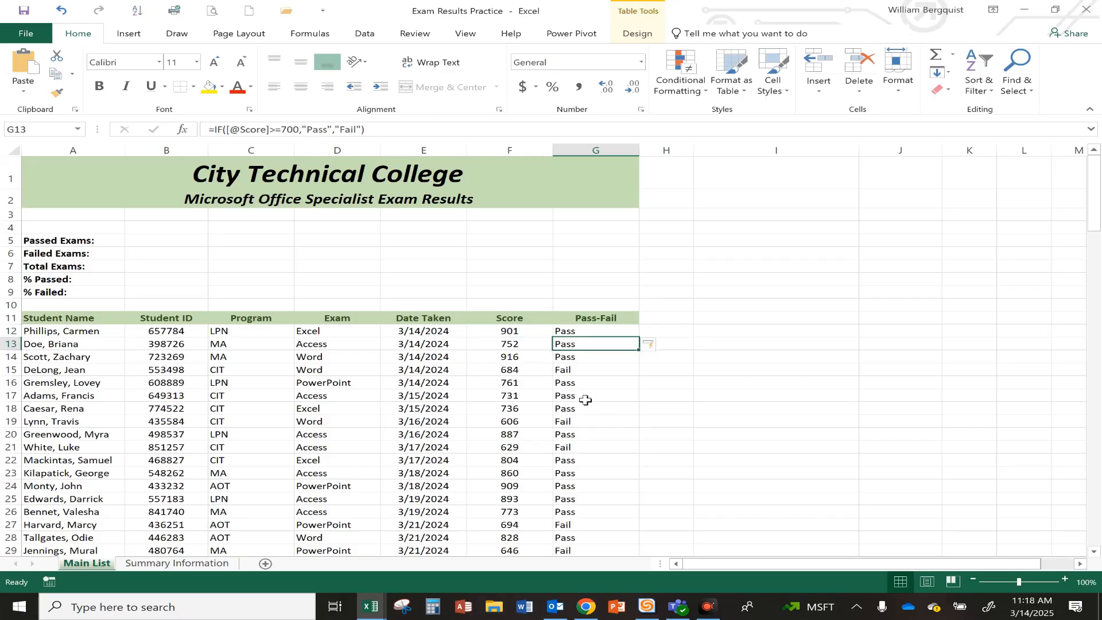
Count the passed exams in cell B5 with =COUNTIF(Table1[Pass-Fail],"Pass"), using the table's whole Pass-Fail column as the range.
scroll(585, 400, "down", 17)
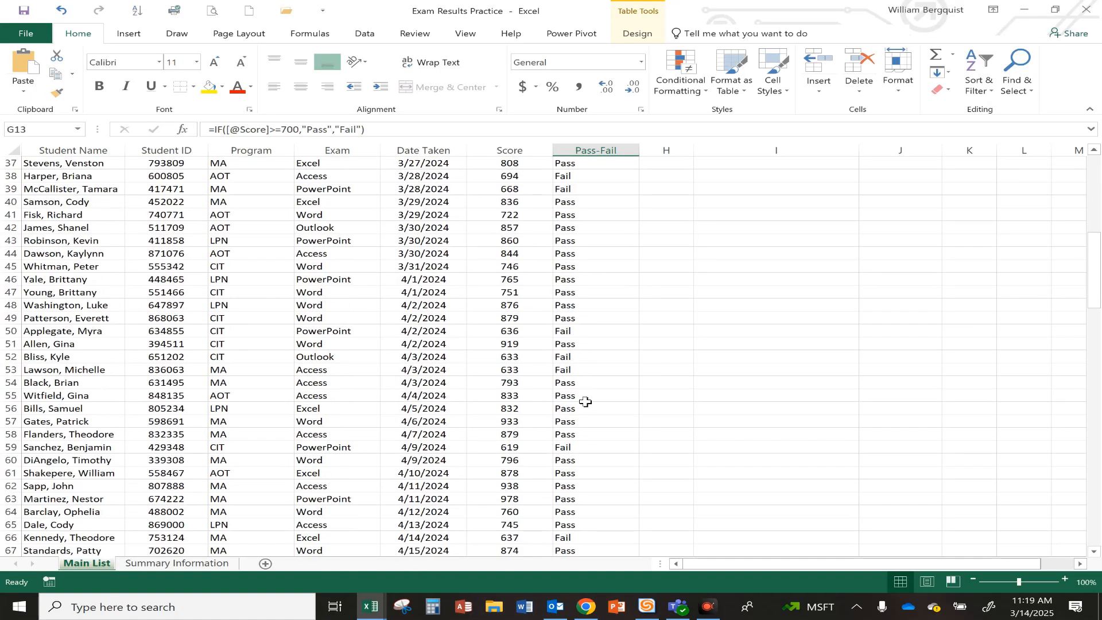
scroll(585, 402, "down", 10)
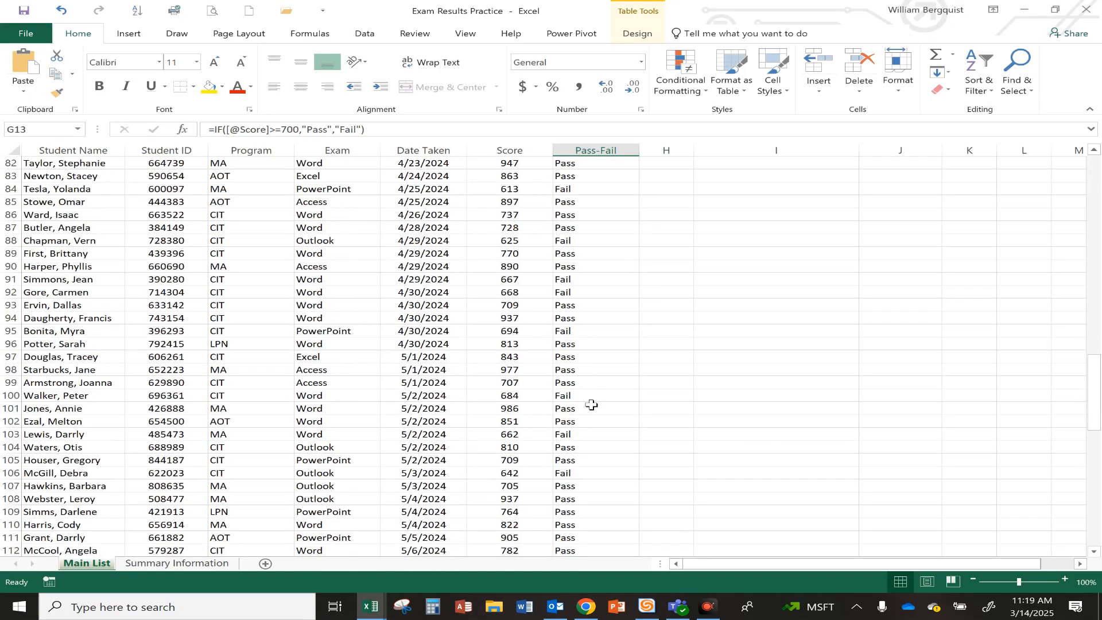
scroll(591, 402, "up", 8)
scroll(596, 402, "up", 19)
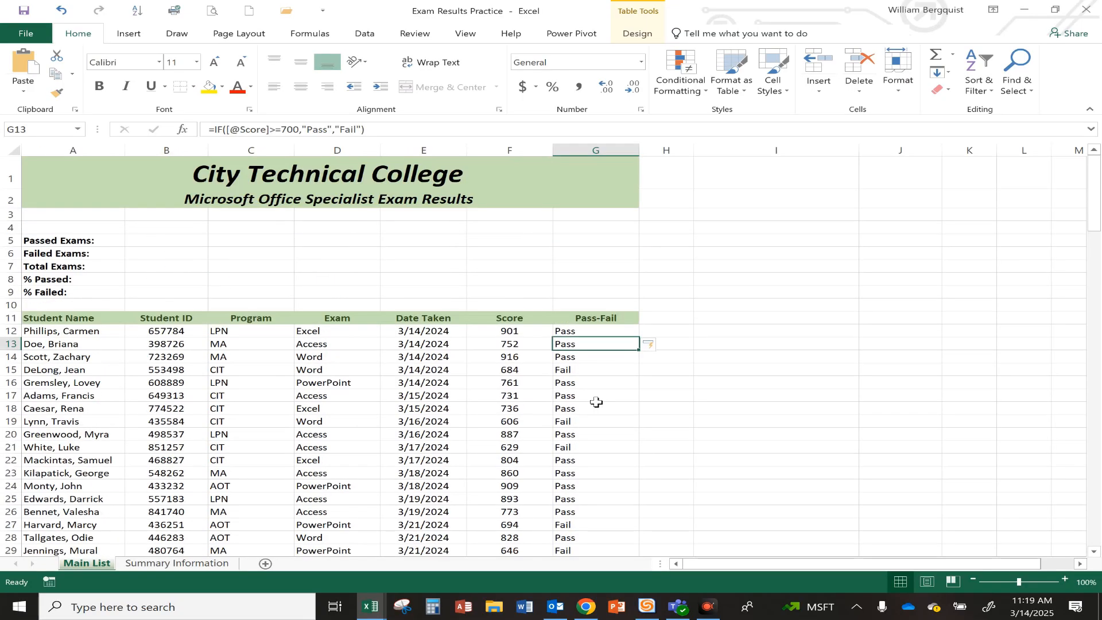
left_click(153, 241)
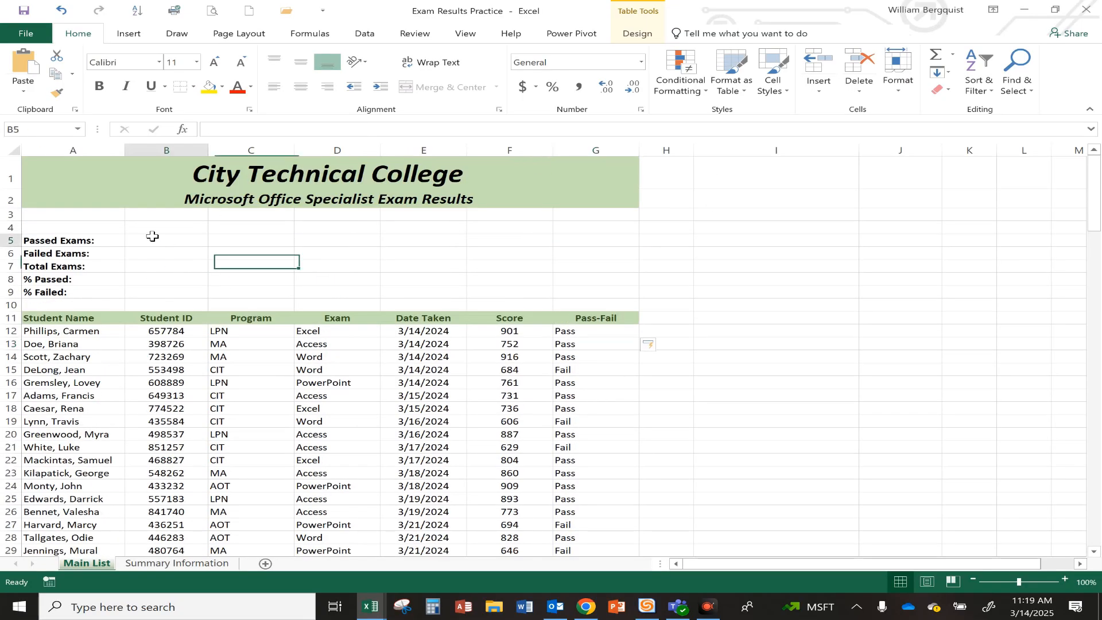
type("=")
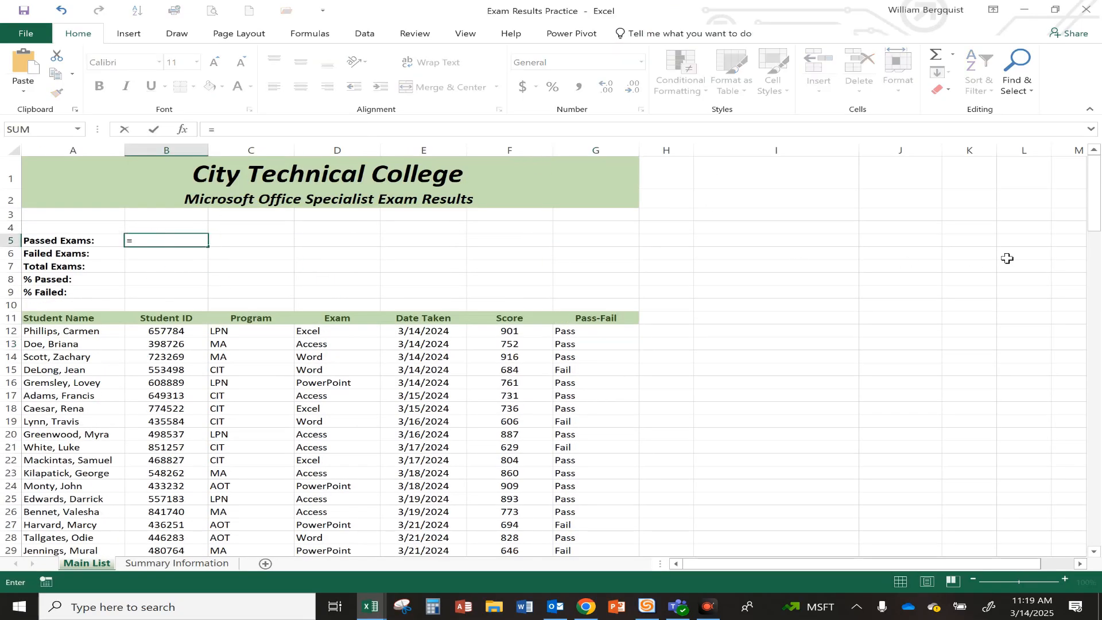
type("COUNTI")
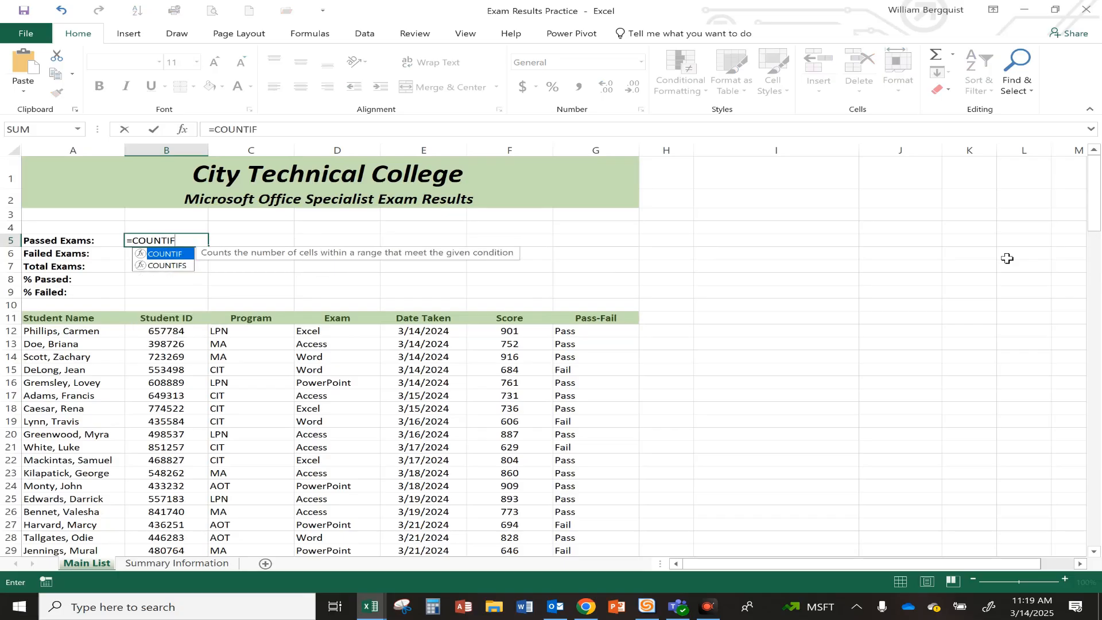
type("F(")
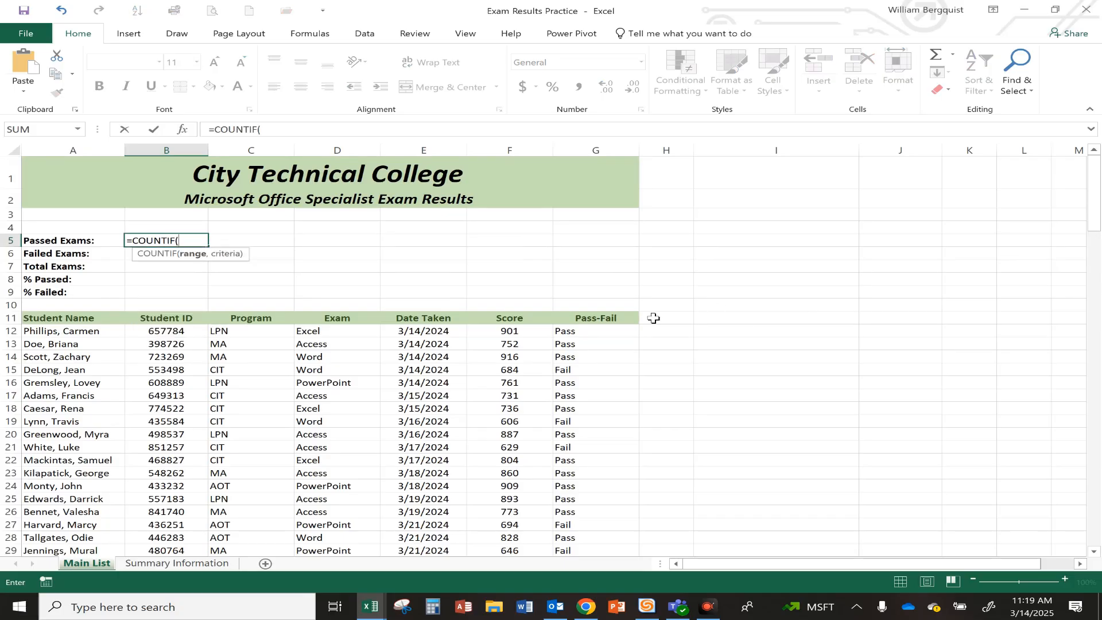
left_click(602, 331)
key("shift+Down")
key("shift+Down")
key("shift+Down")
key("shift+Down")
key("shift+Down")
key("shift+Down")
key("shift+Down")
key("shift+Down")
key("shift+Down")
key("shift+Down")
key("shift+Down")
key("shift+Down")
key("shift+Down")
key("shift+Down")
key("shift+Down")
key("shift+Down")
key("shift+Down")
key("shift+Down")
key("shift+Down")
key("shift+Down")
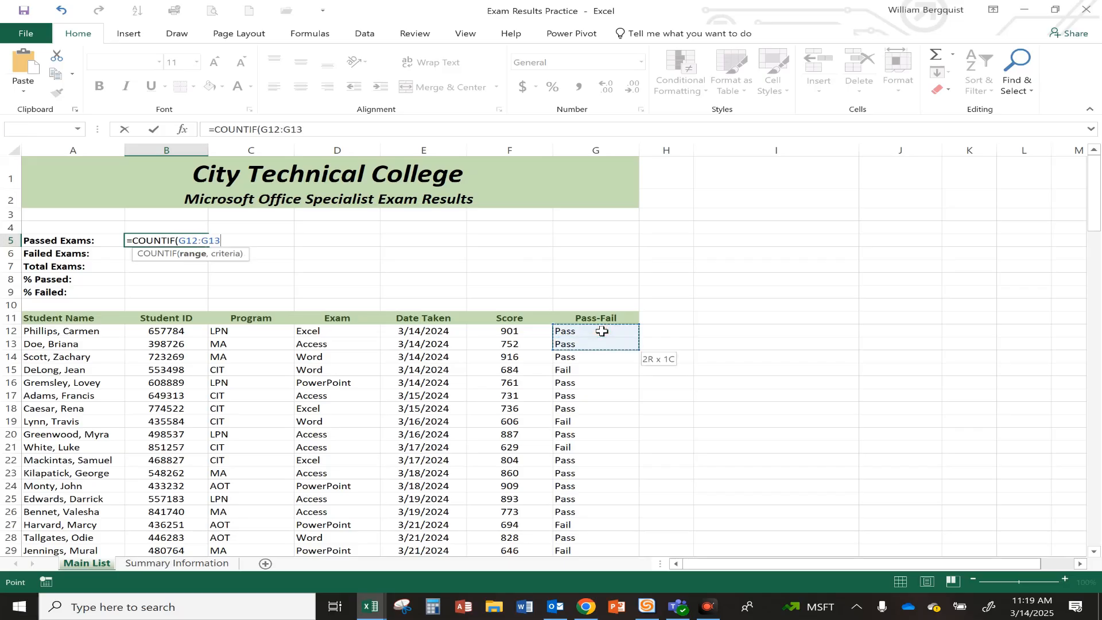
key("shift+Down")
key("shift+Down")
key("shift+Down")
key("shift+Down")
key("shift+Down")
key("shift+Down")
key("shift+Down")
key("shift+Down")
key("shift+Down")
key("shift+Down")
key("shift+Down")
key("shift+Down")
key("shift+Down")
key("shift+Down")
key("shift+Down")
key("shift+Down")
key("shift+Down")
key("shift+Down")
key("shift+Down")
key("shift+Down")
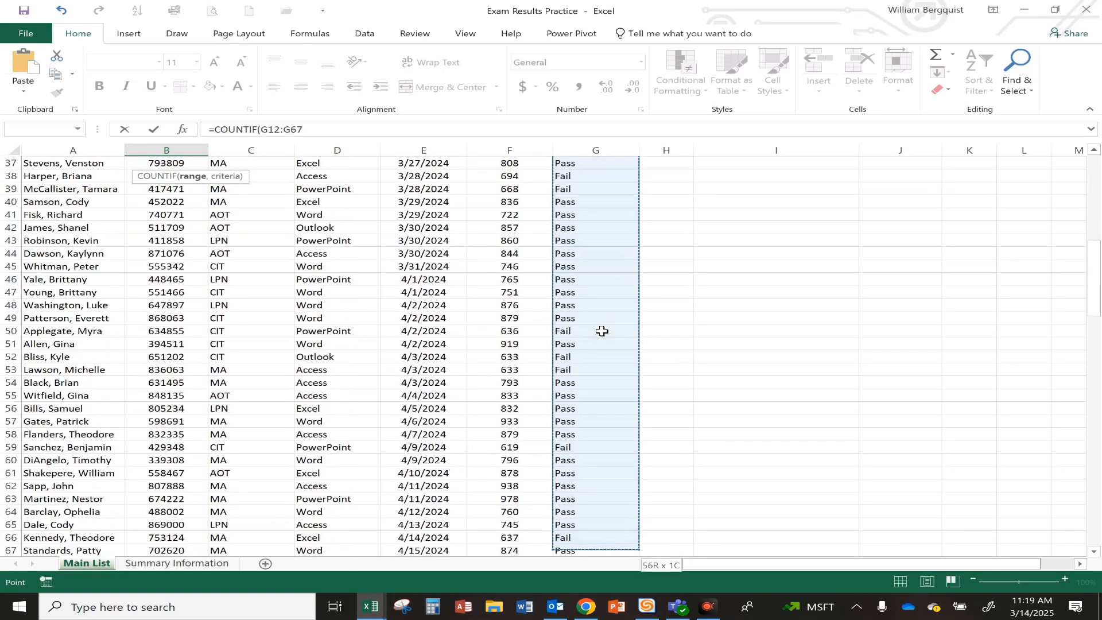
key("shift+Down")
key("shift+Down")
key("shift+Down")
key("shift+Down")
key("shift+Down")
key("shift+Down")
key("shift+Down")
key("shift+Down")
key("shift+Down")
key("shift+Down")
key("shift+Down")
key("shift+Down")
key("shift+Down")
key("shift+Down")
key("shift+Down")
key("shift+Down")
key("shift+Down")
key("shift+Down")
key("shift+Down")
key("shift+Down")
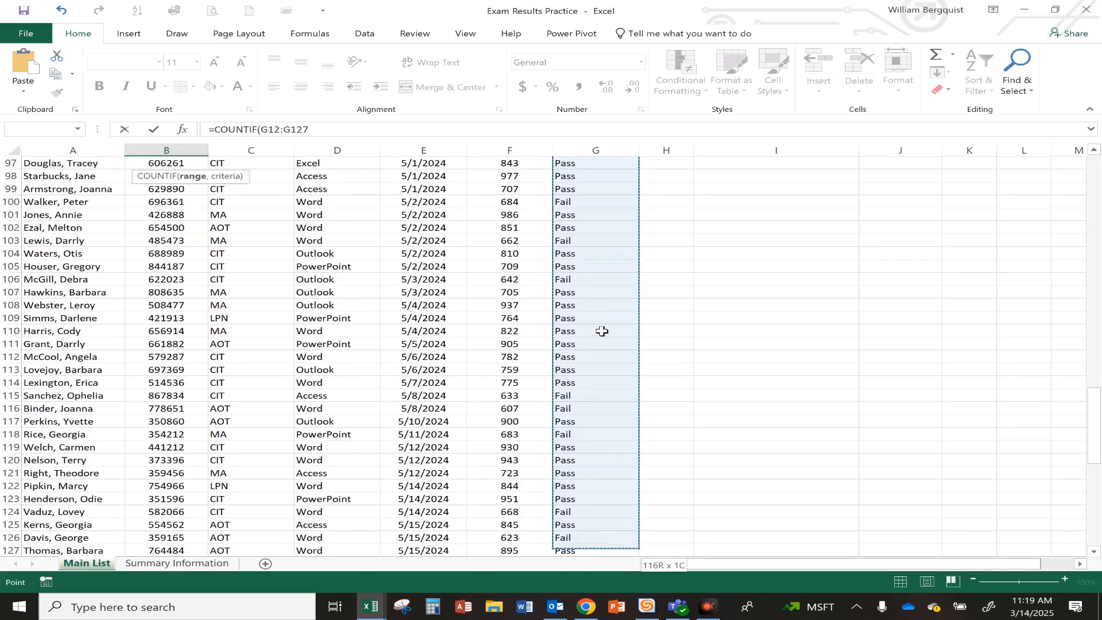
key("shift+Down")
key("shift+Down")
key("shift+Down")
key("shift+Down")
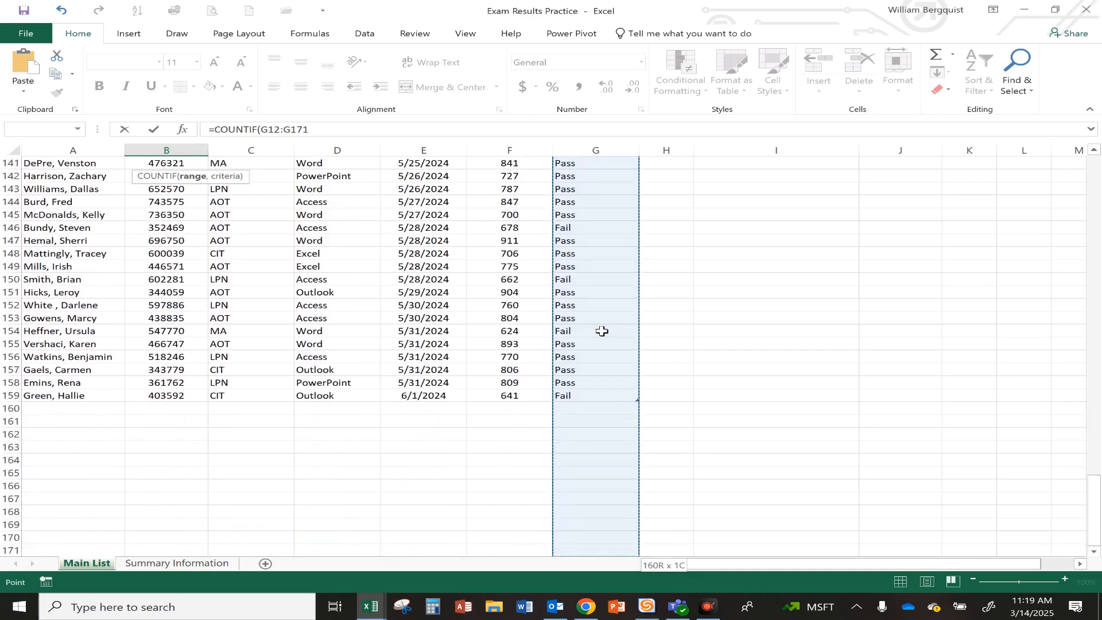
key("shift+Up")
key("shift+Up")
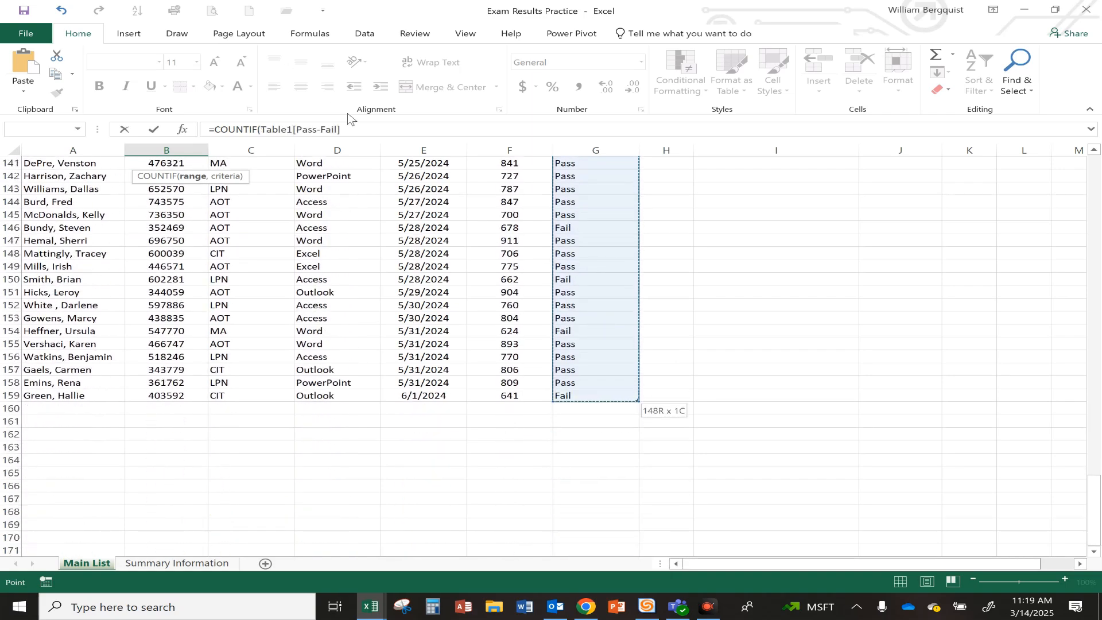
left_click(360, 129)
type(",")
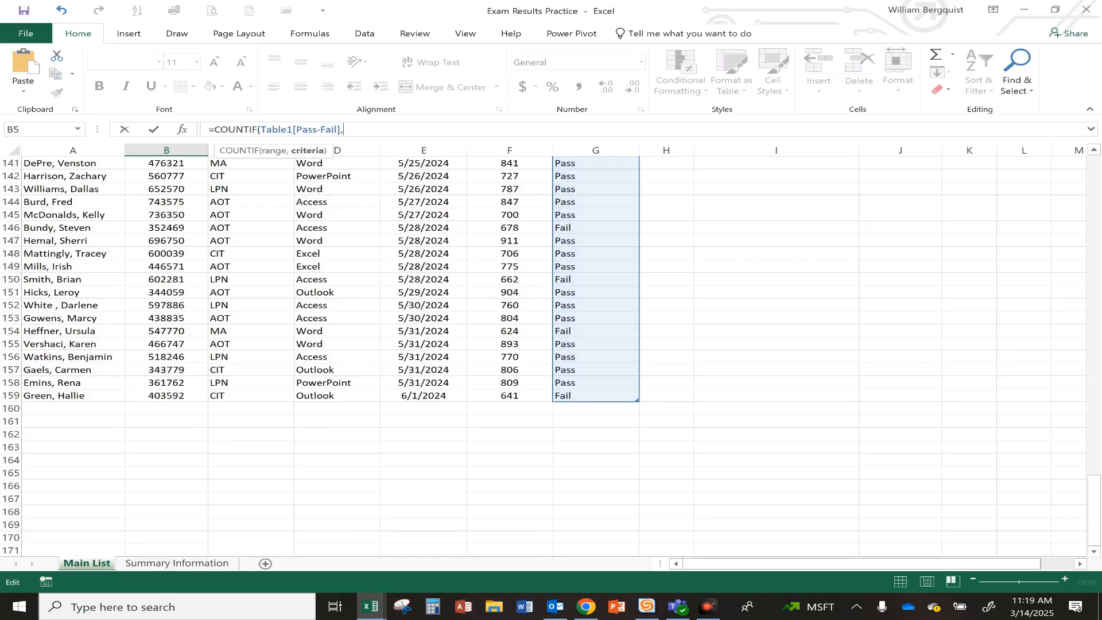
type("\"Pass")
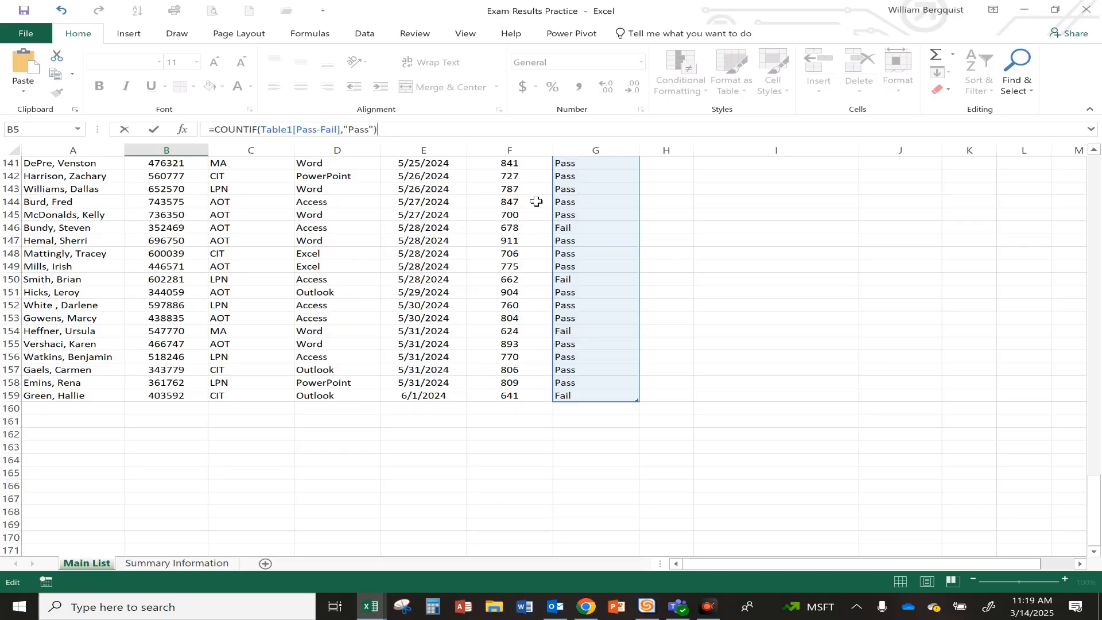
key("Return")
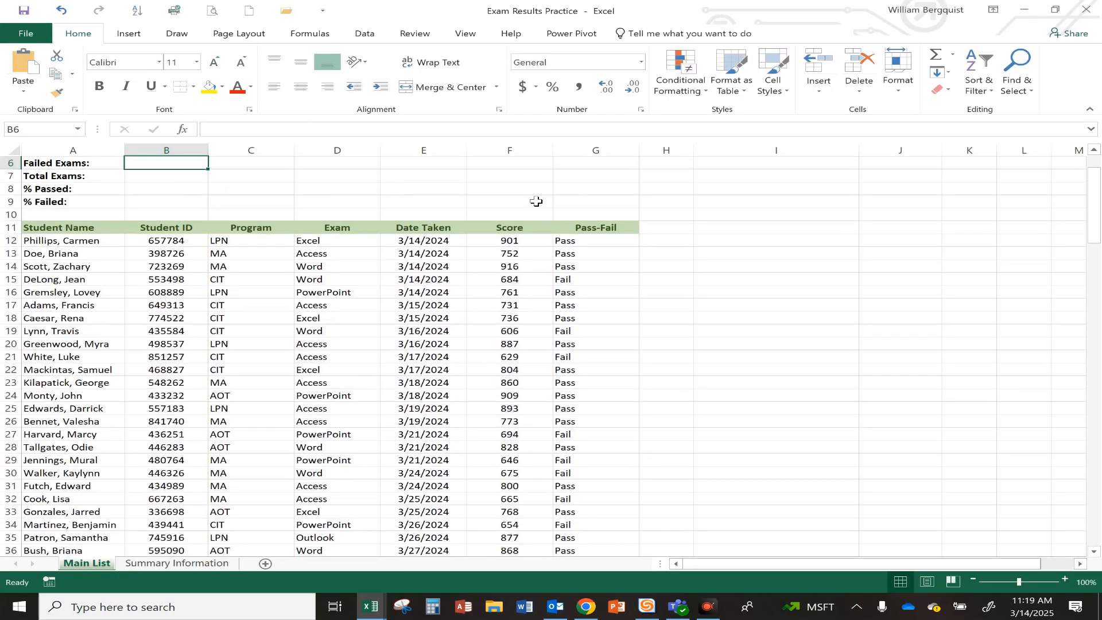
key("Up")
scroll(536, 200, "up", 1)
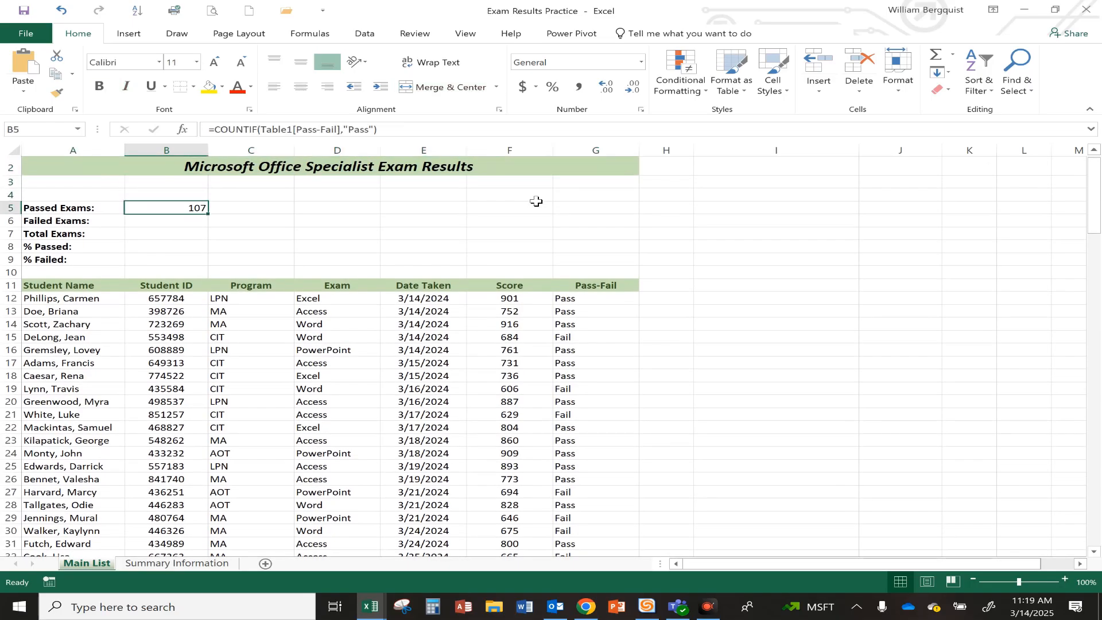
Count the failed exams in cell B6 with =COUNTIF(Table1[Pass-Fail],"Fail"), using the table's whole Pass-Fail column as the range.
key("Down")
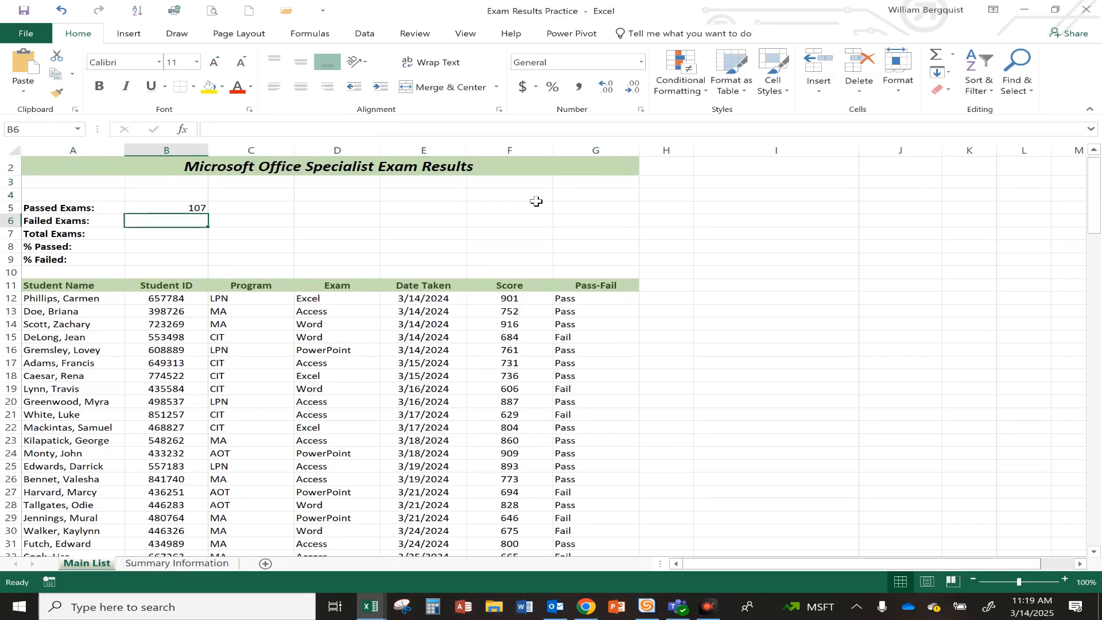
type("=")
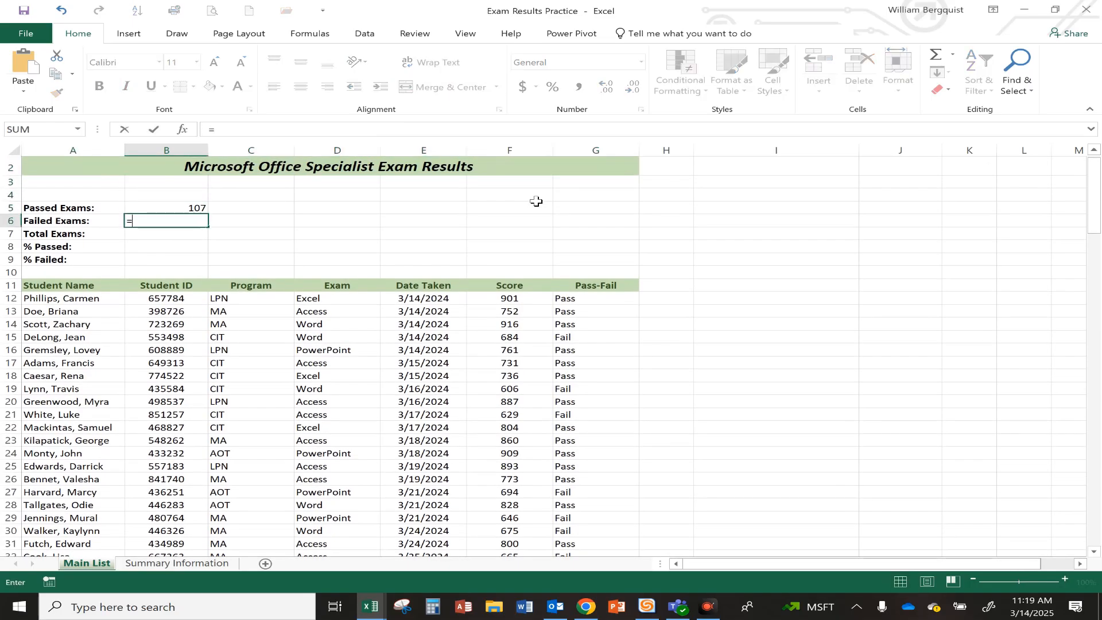
type("countif")
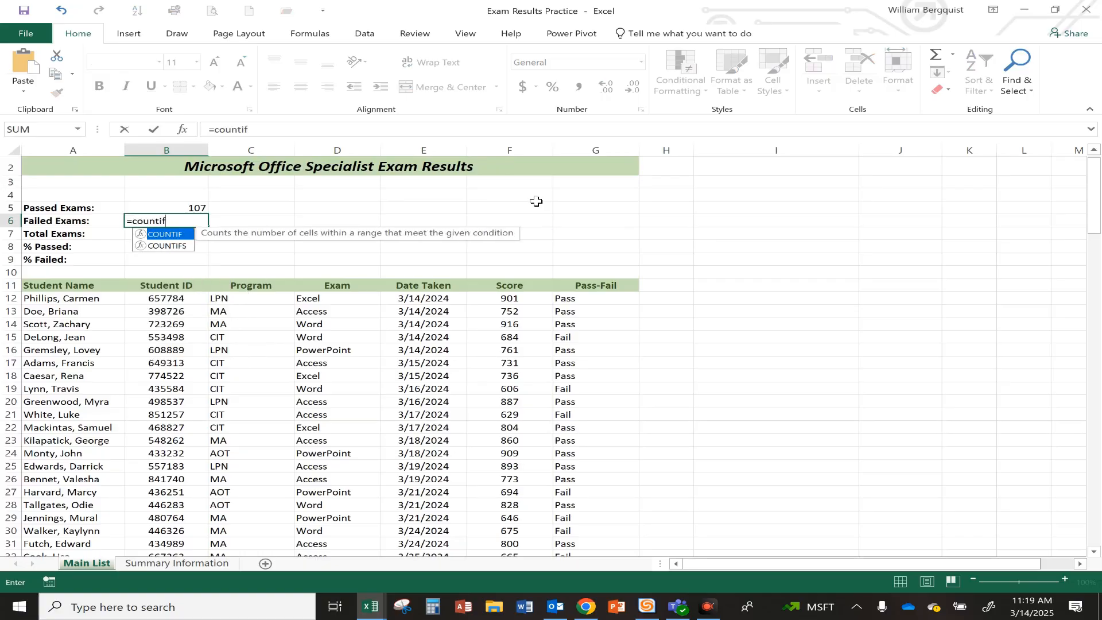
type("(")
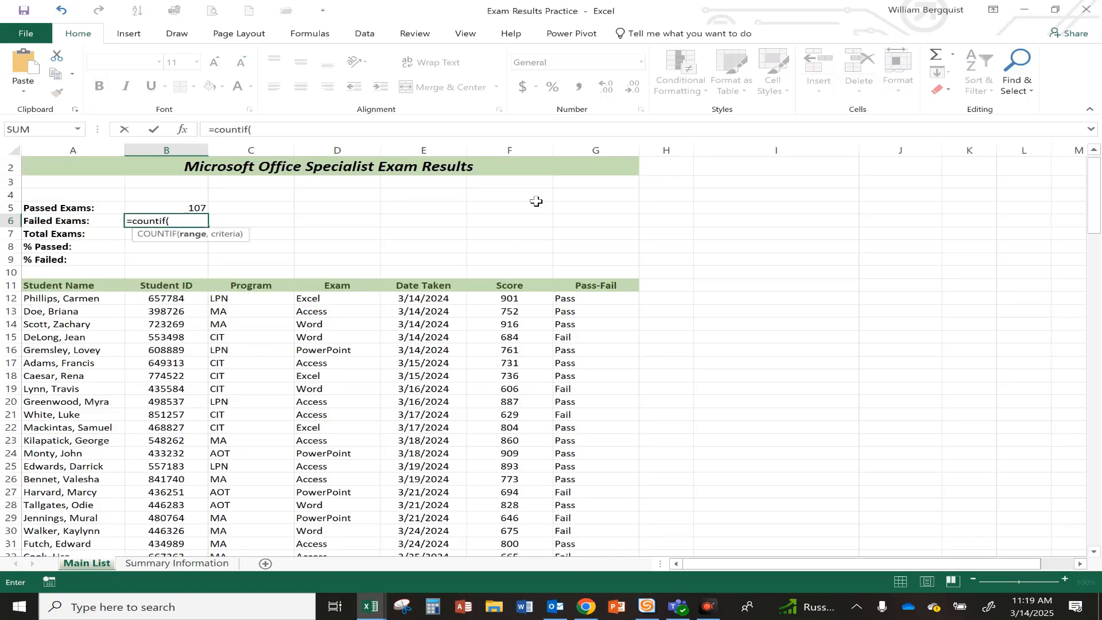
left_click_drag(591, 298, 602, 415)
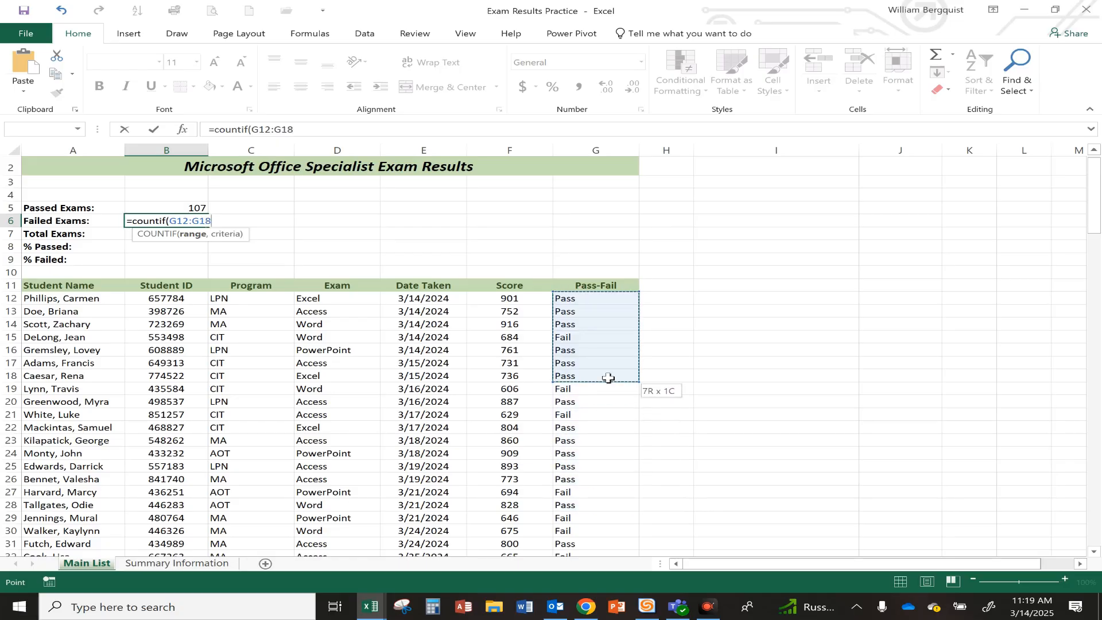
left_click_drag(608, 555, 584, 542)
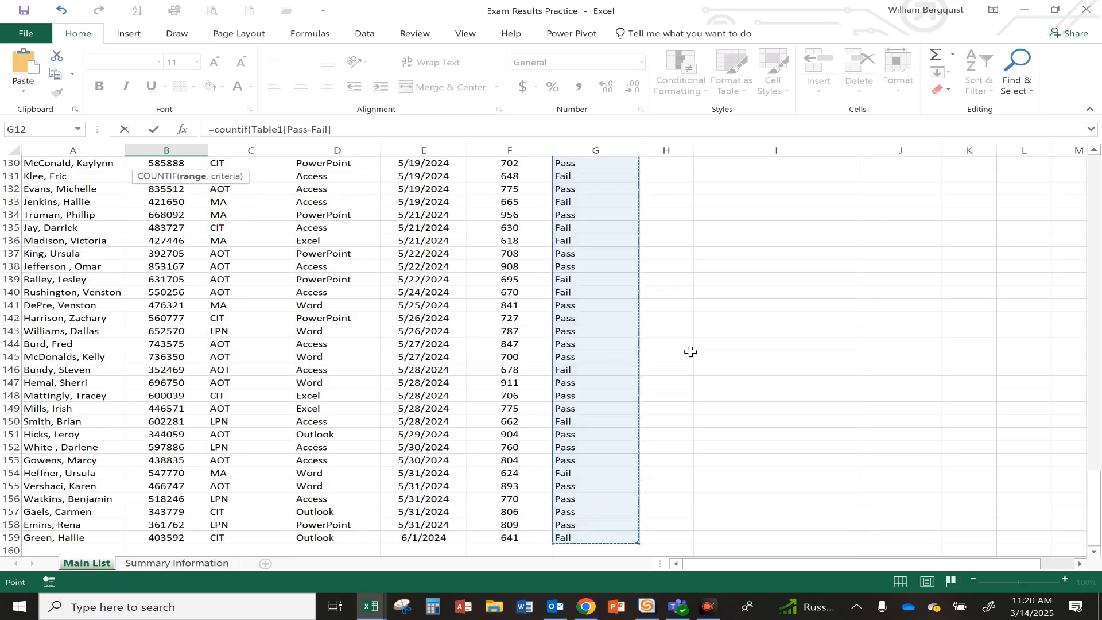
type(",\"Fail")
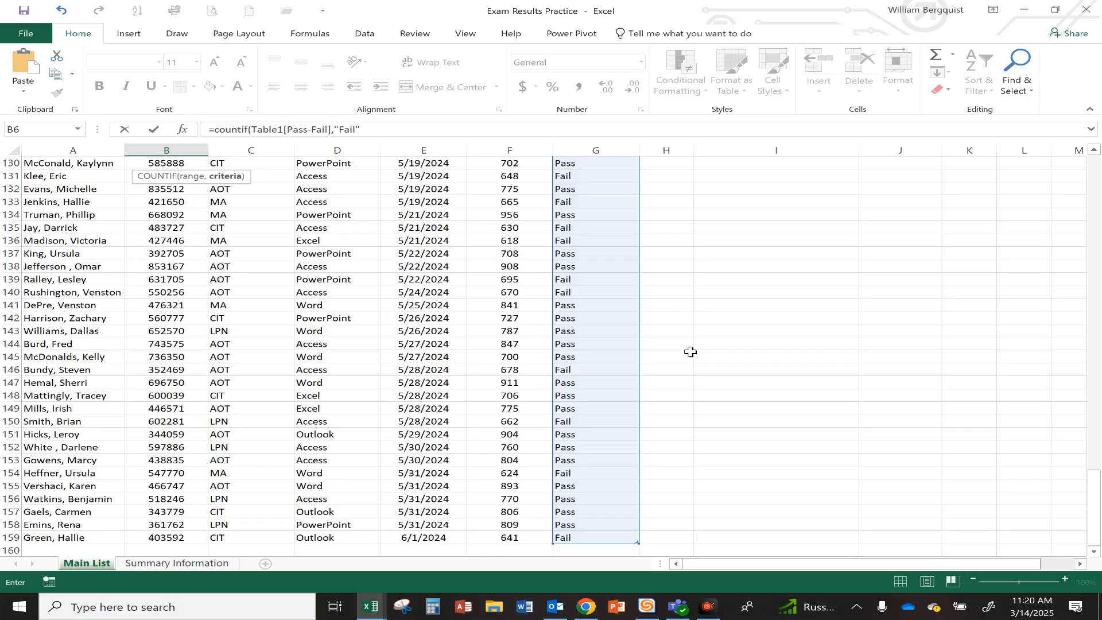
key("Return")
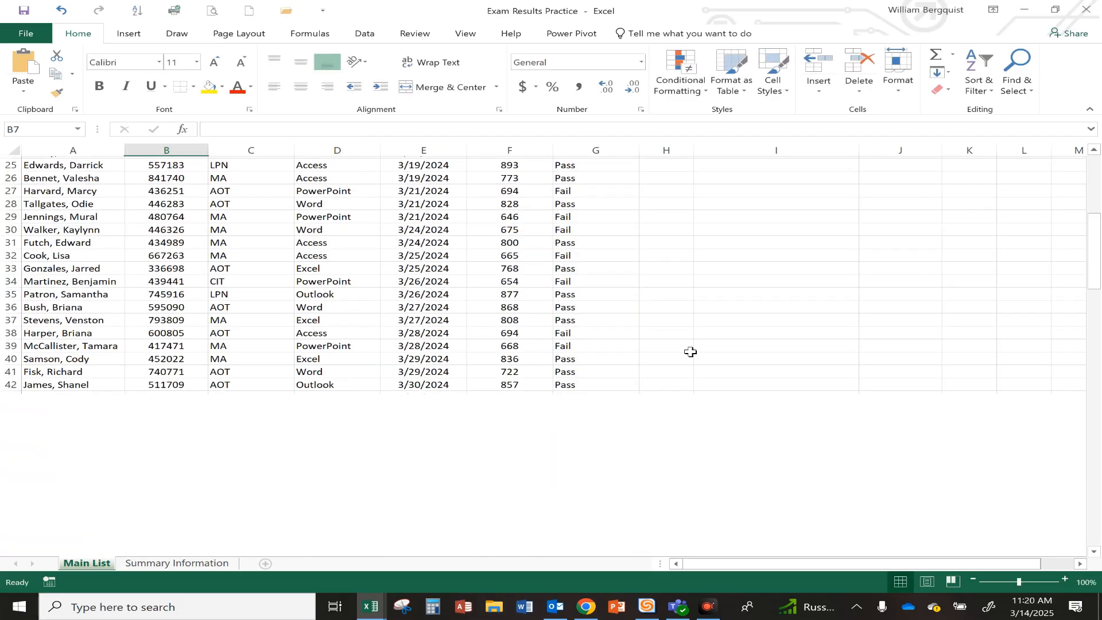
Calculate the total exams in cell B7 by adding the failed and passed counts with =B6+B5.
key("Up")
key("Up")
key("Up")
key("Up")
key("Up")
key("Up")
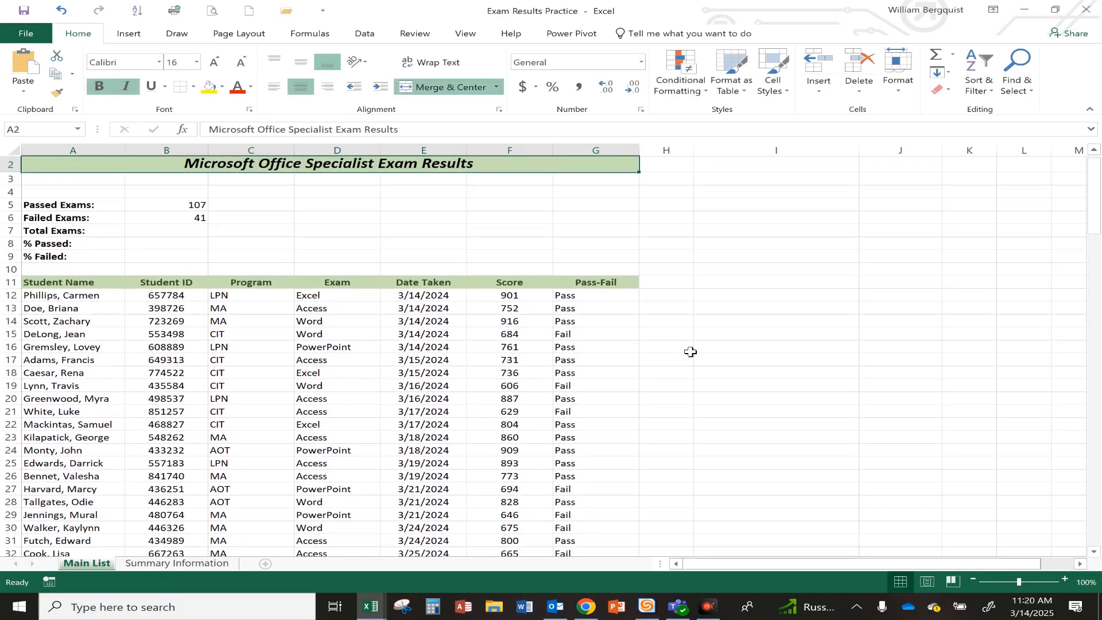
key("Down")
key("Down")
key("Down")
key("Down")
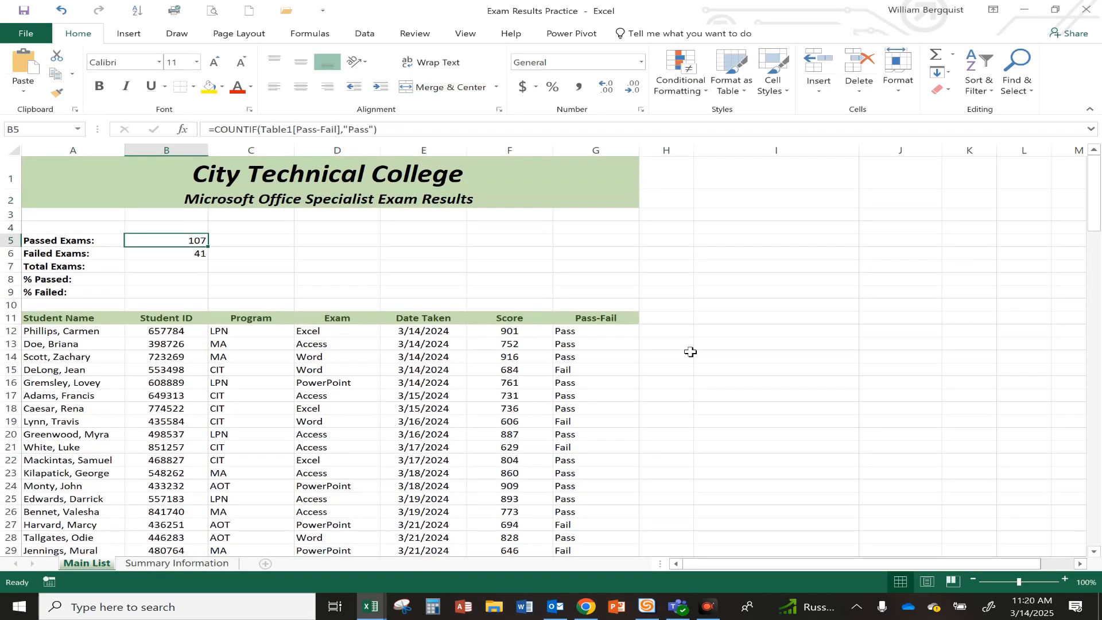
key("Down")
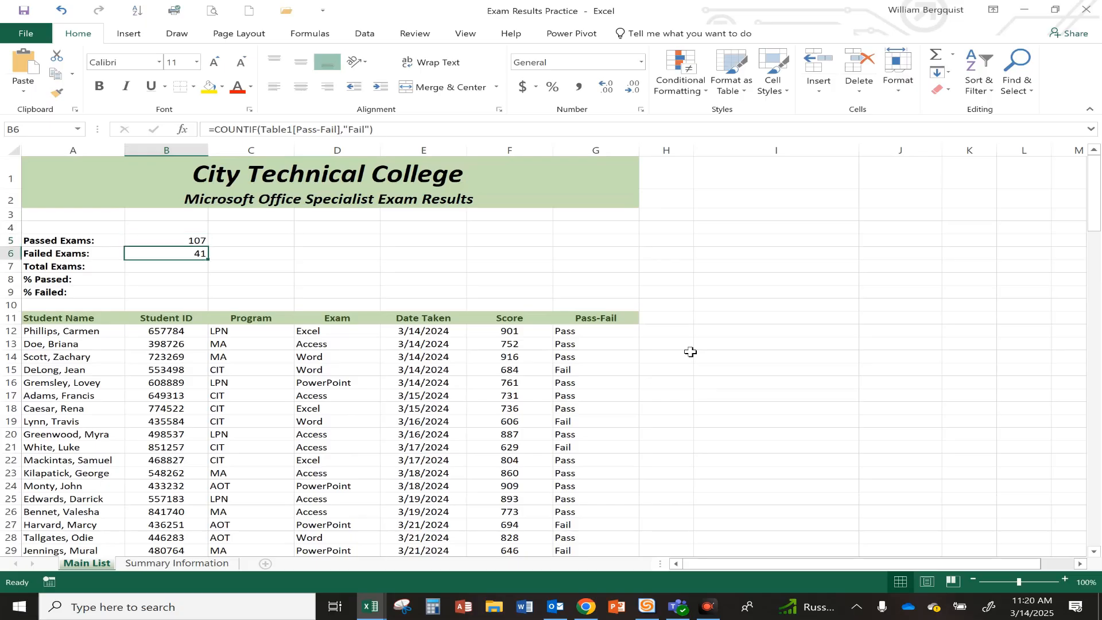
key("Down")
type("=")
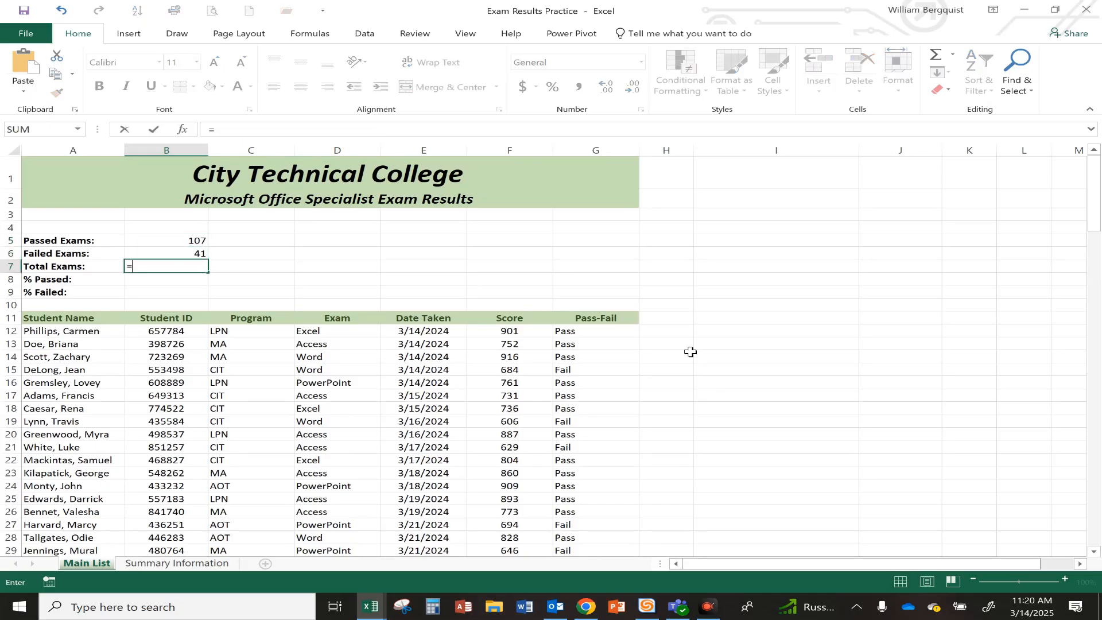
key("Up")
type("+")
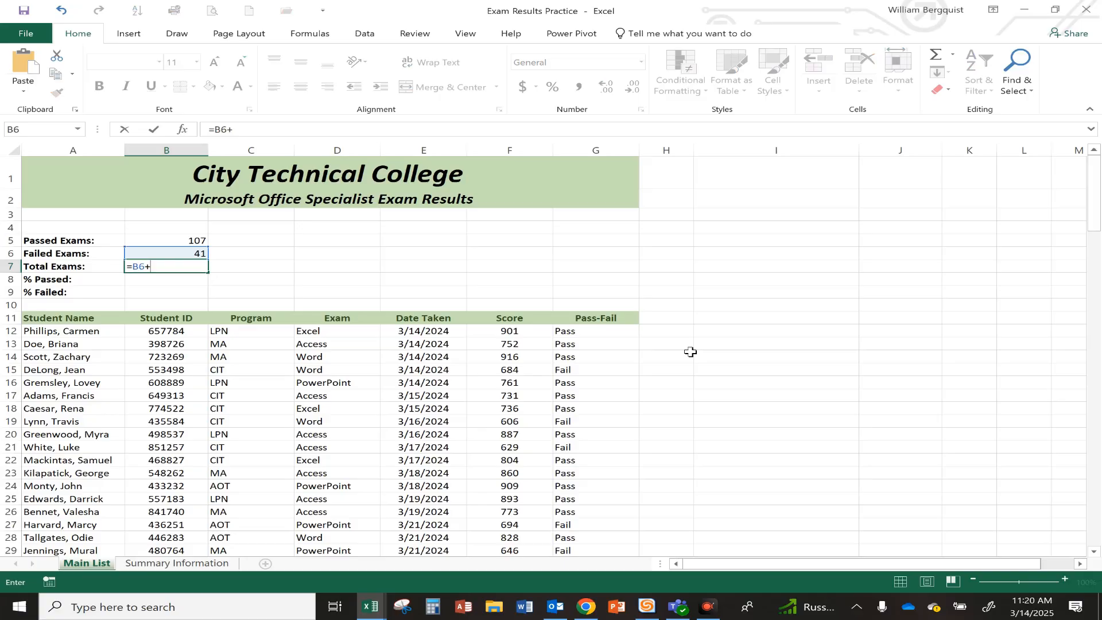
key("Up")
key("Up")
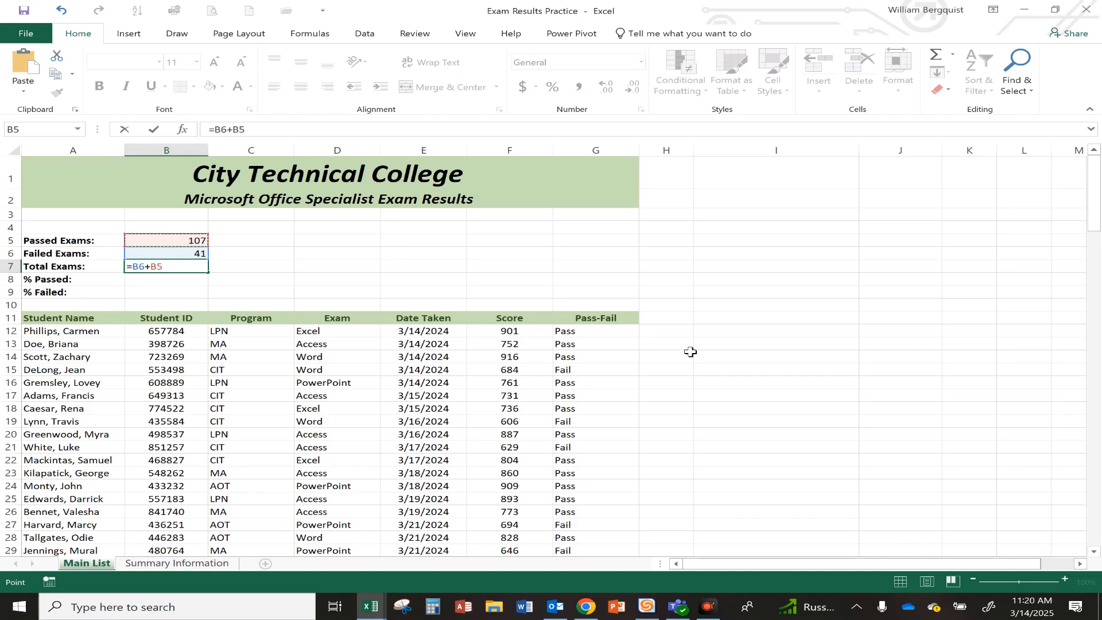
key("Return")
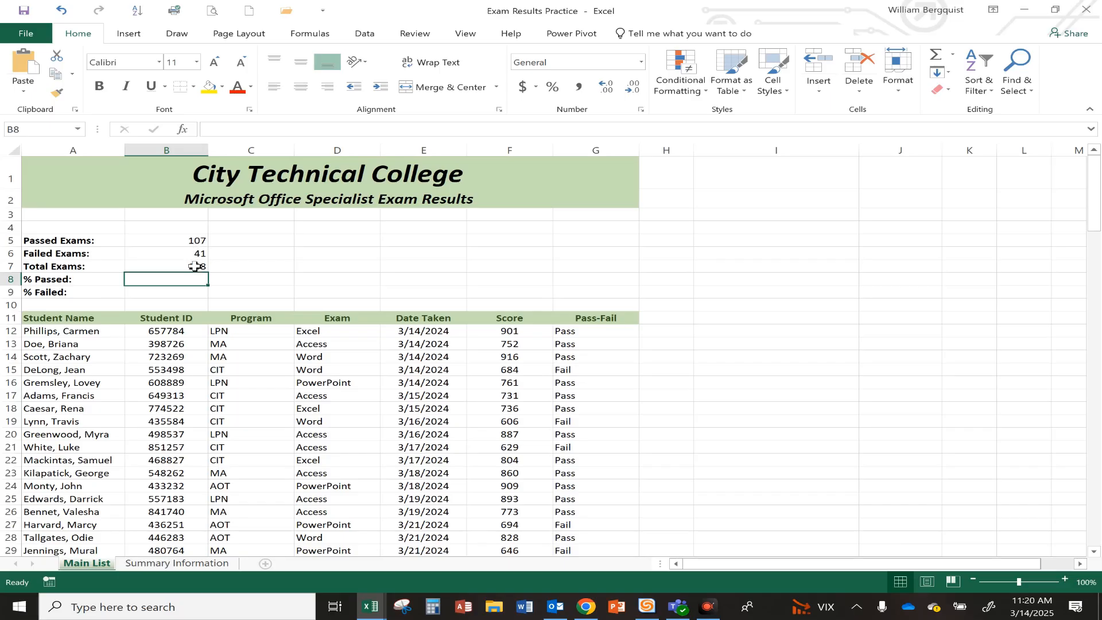
Calculate the share of passed exams in cell B8 with =B5/B7.
type("=")
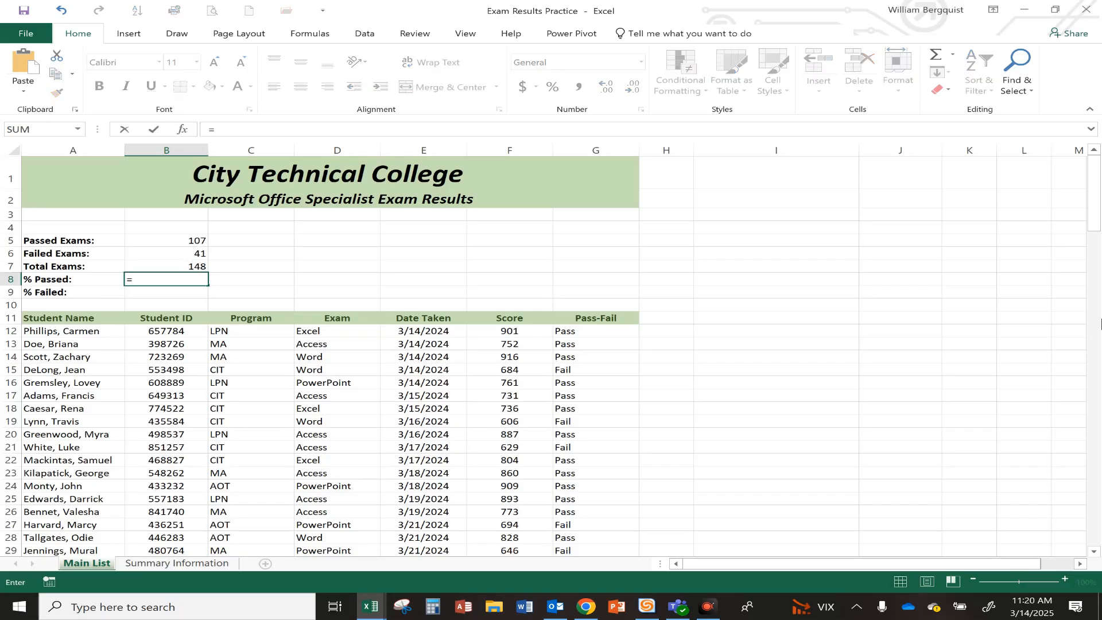
left_click(172, 240)
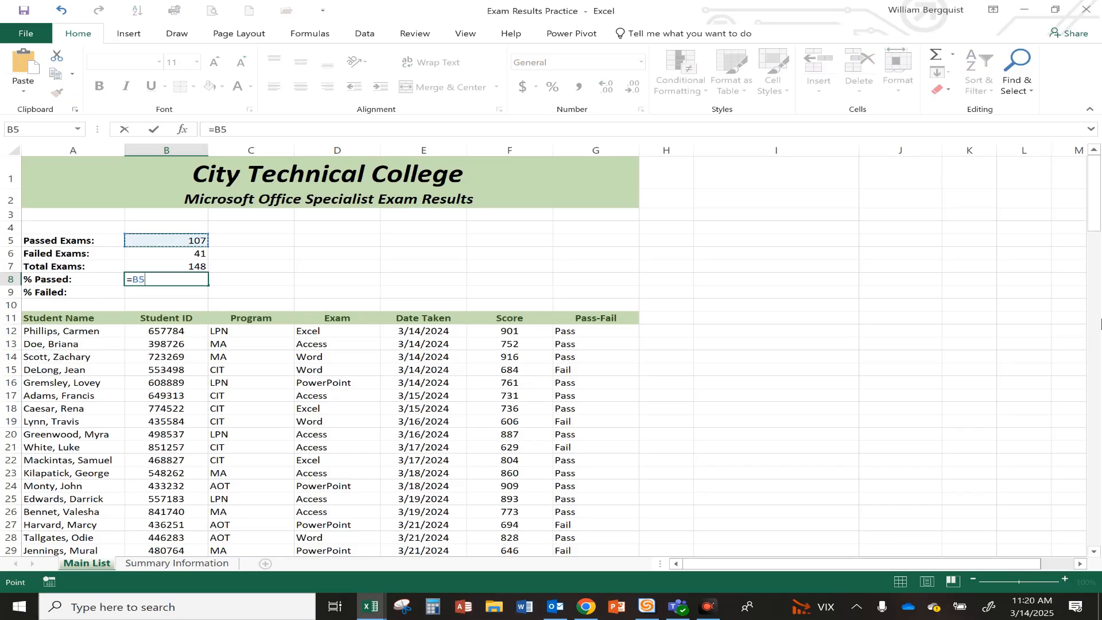
type("/")
key("Up")
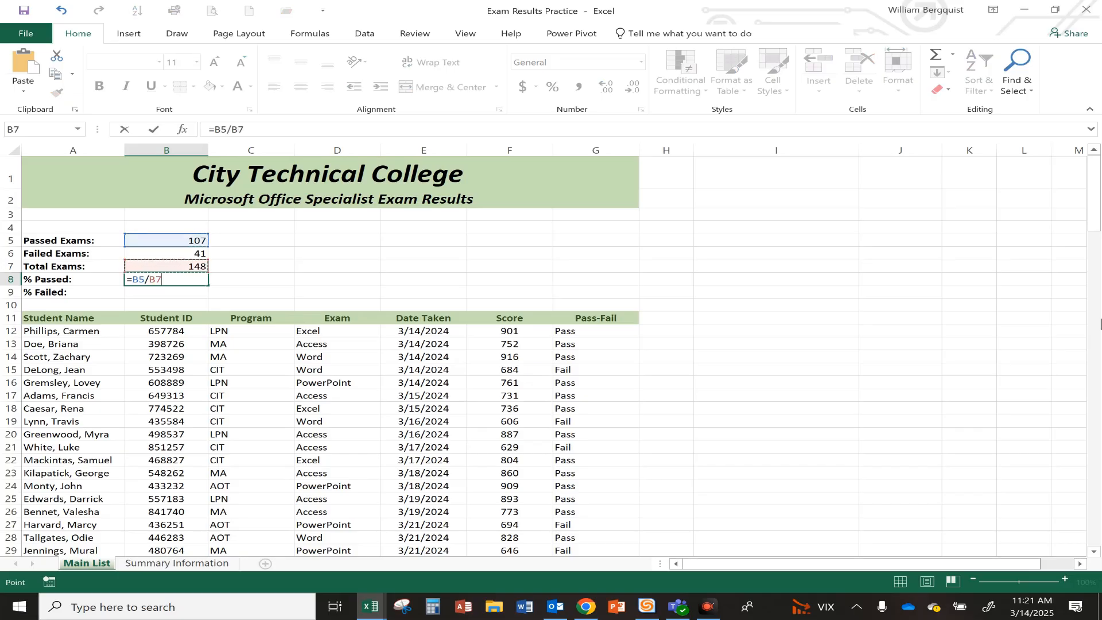
key("Return")
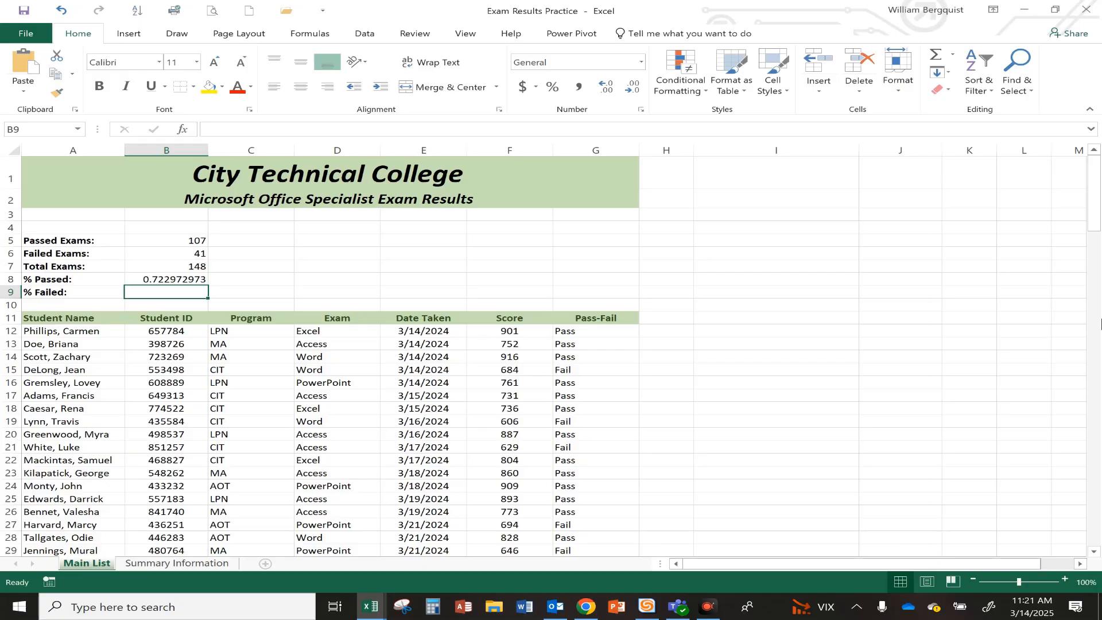
Calculate the share of failed exams in cell B9 with =B6/B7.
type("=")
key("Up")
key("Up")
key("Up")
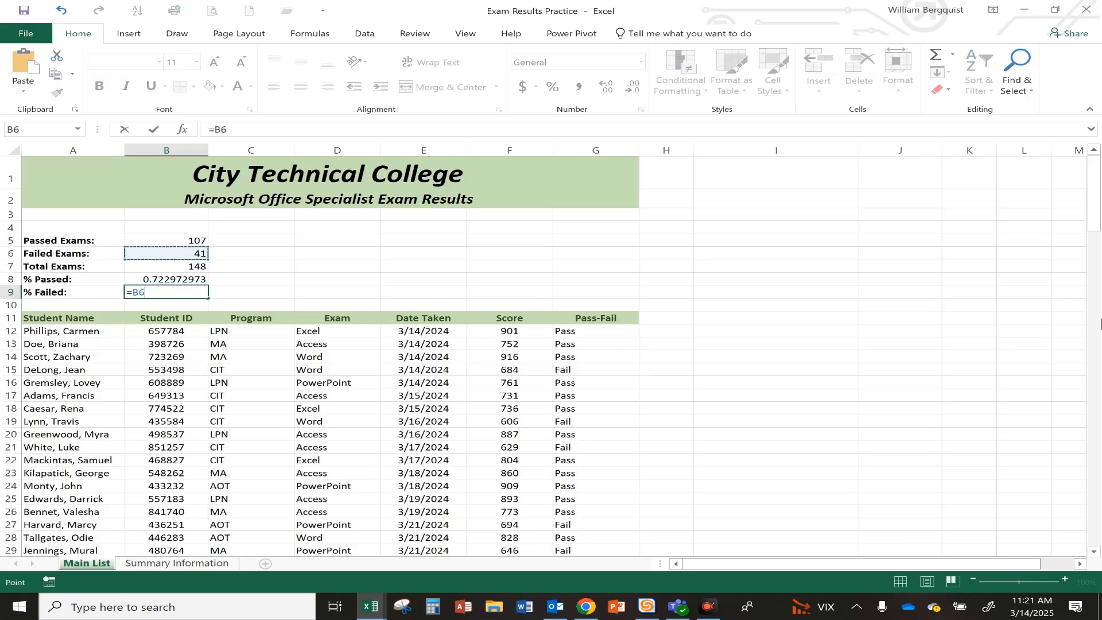
type("/")
key("Down")
key("Up")
key("Up")
key("Up")
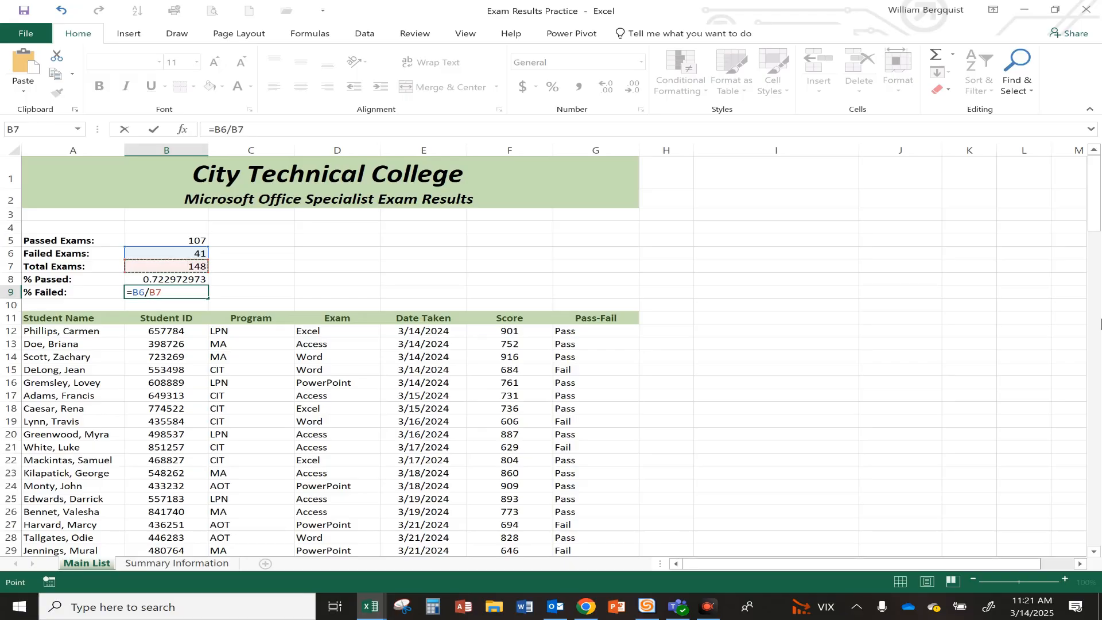
key("Return")
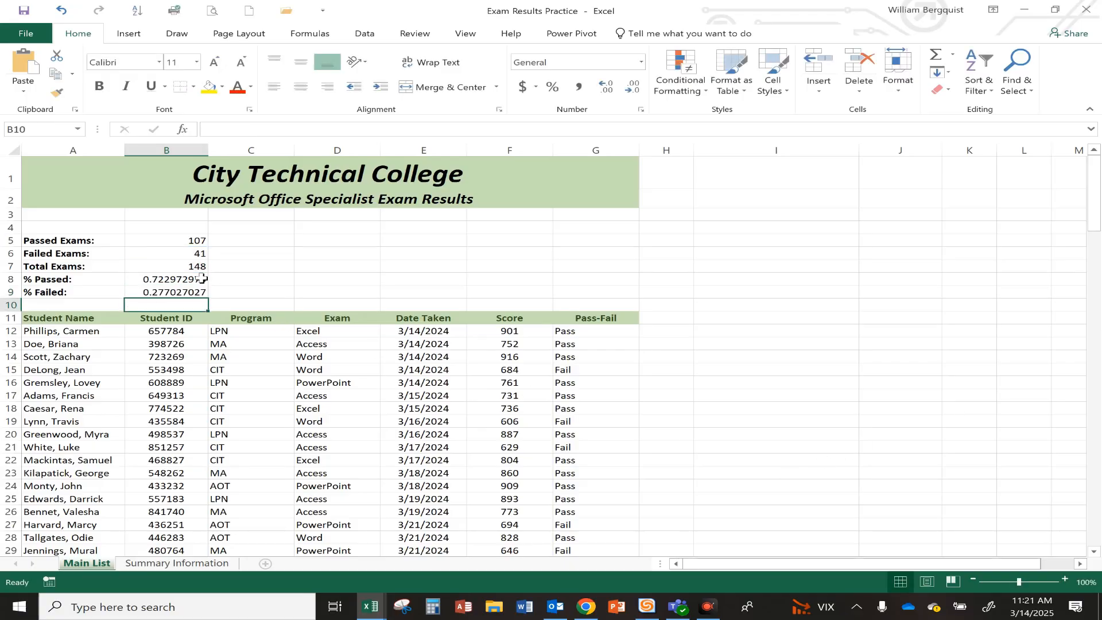
Format the % Passed and % Failed results in B8:B9 as percentages with one decimal place.
left_click_drag(184, 278, 183, 293)
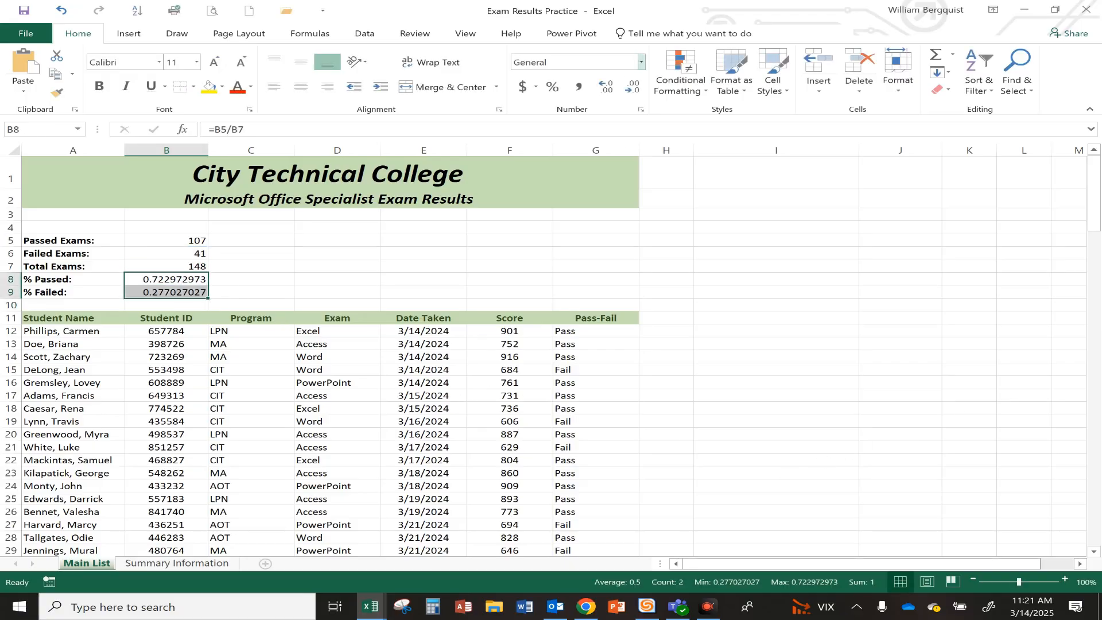
left_click(552, 89)
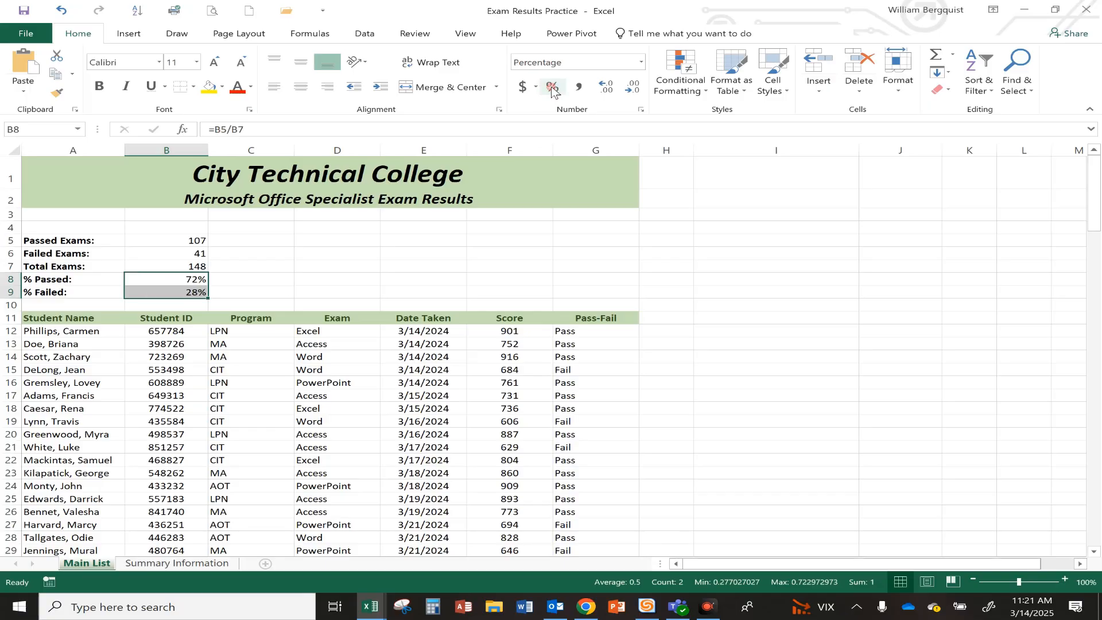
left_click(613, 91)
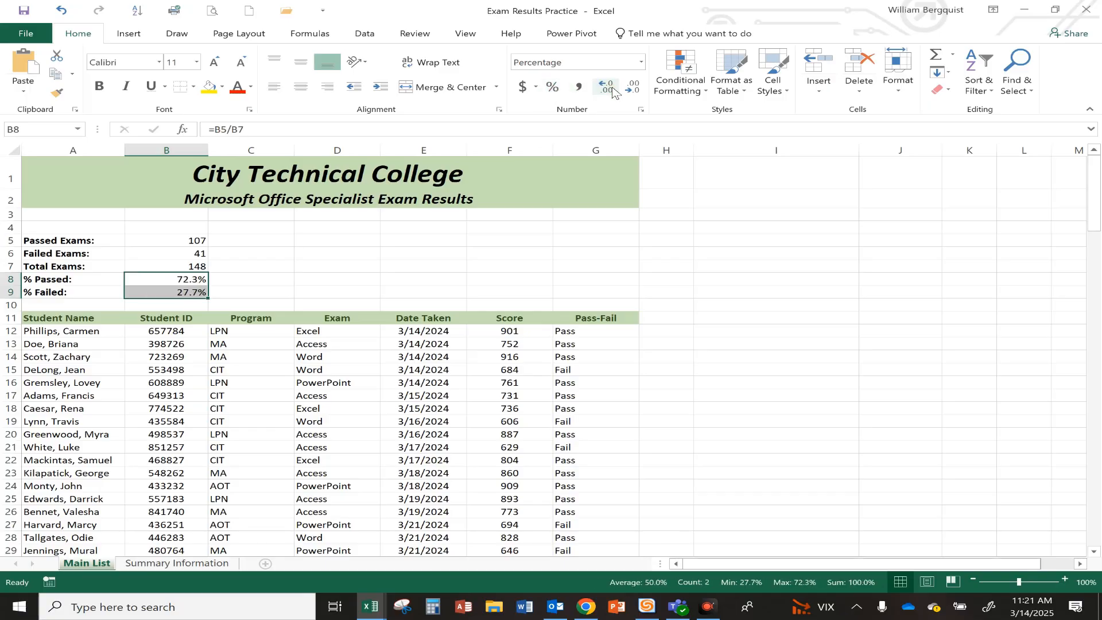
left_click(386, 268)
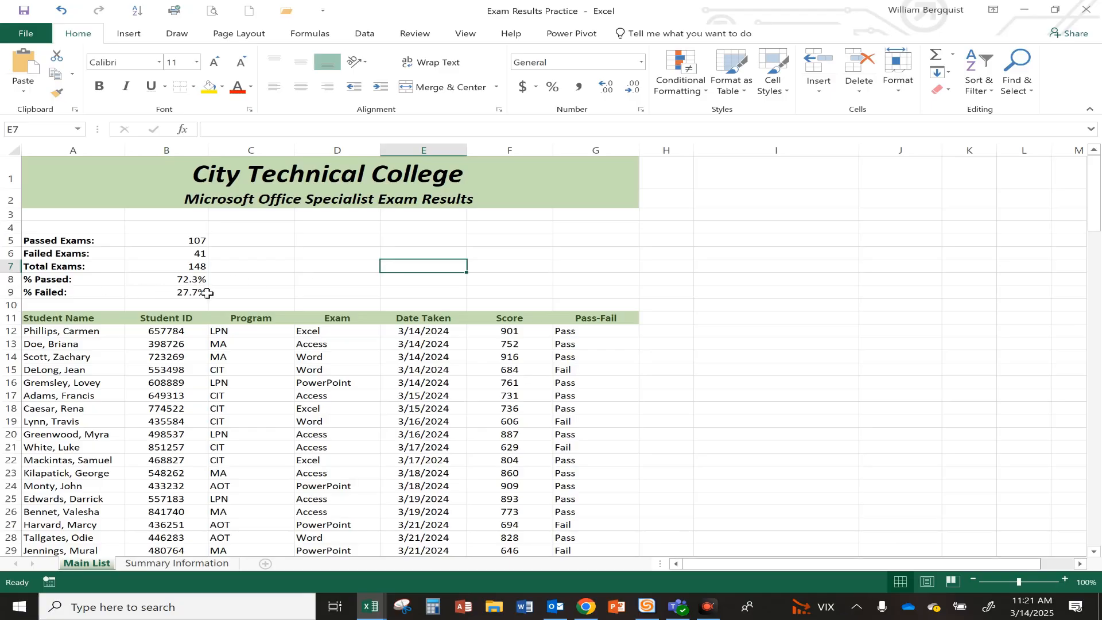
left_click(586, 354)
type("Fail")
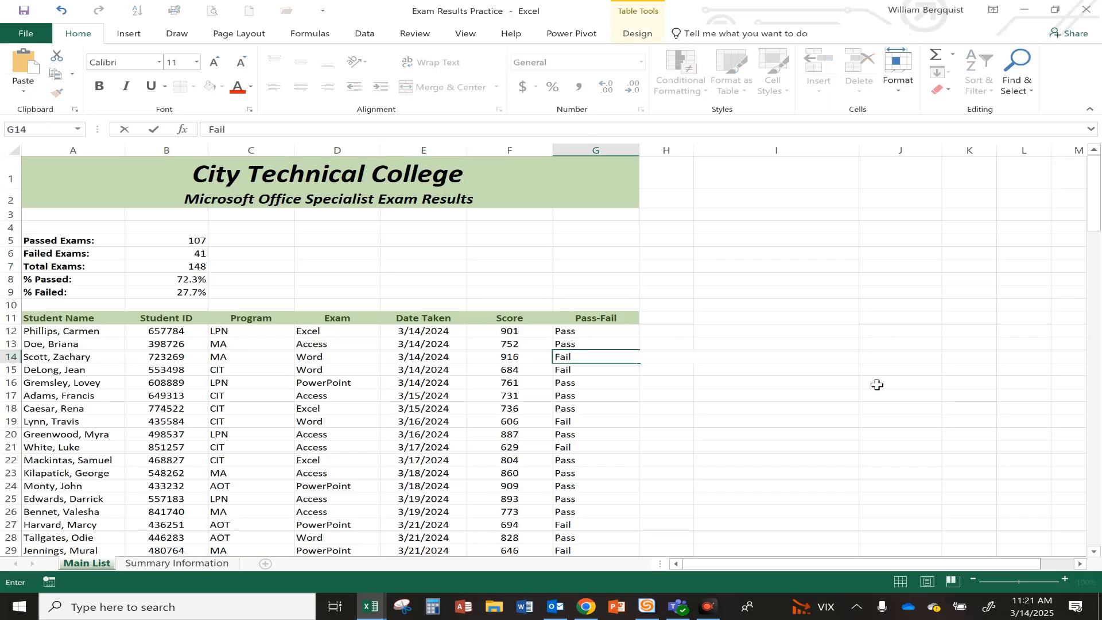
key("Escape")
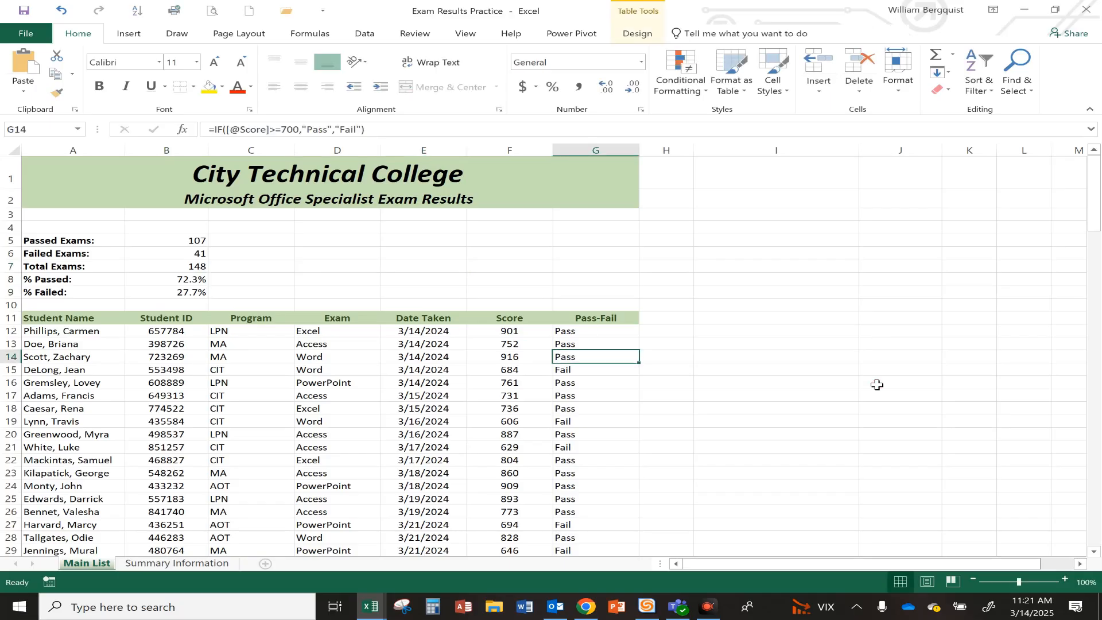
Change the exam score in F14 to 650 and the score in F21 to 800.
left_click(504, 355)
type("650")
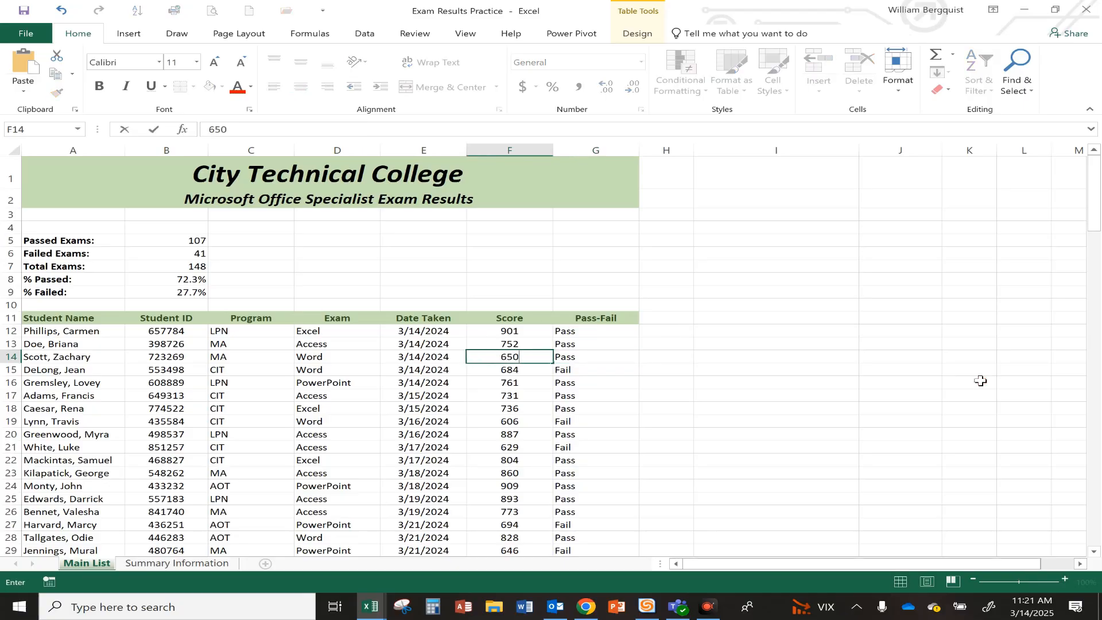
key("Return")
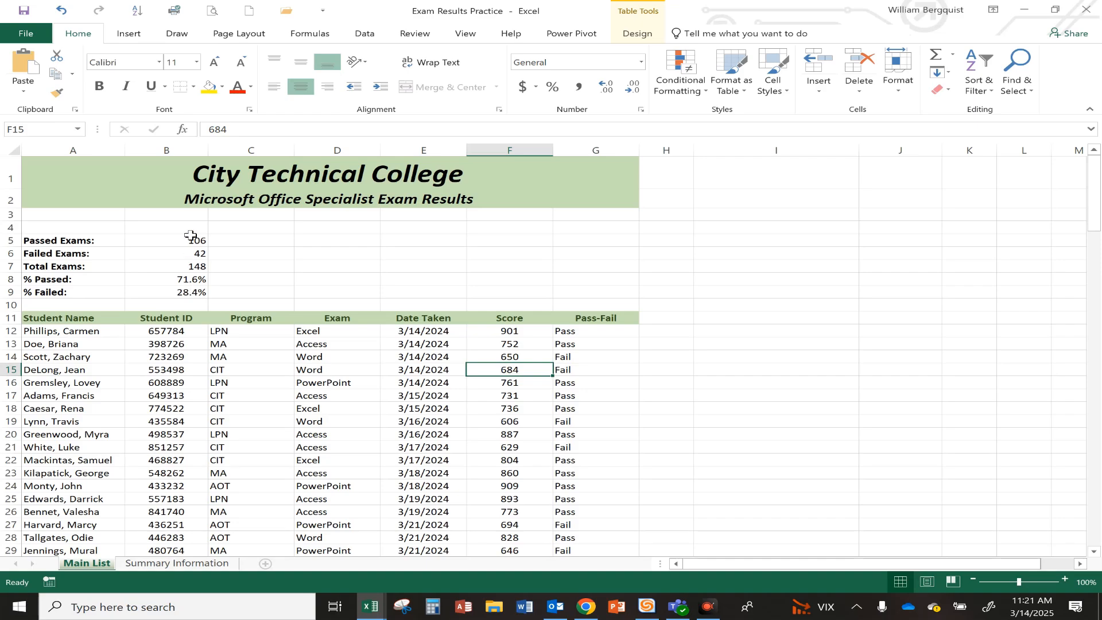
left_click(510, 447)
type("800")
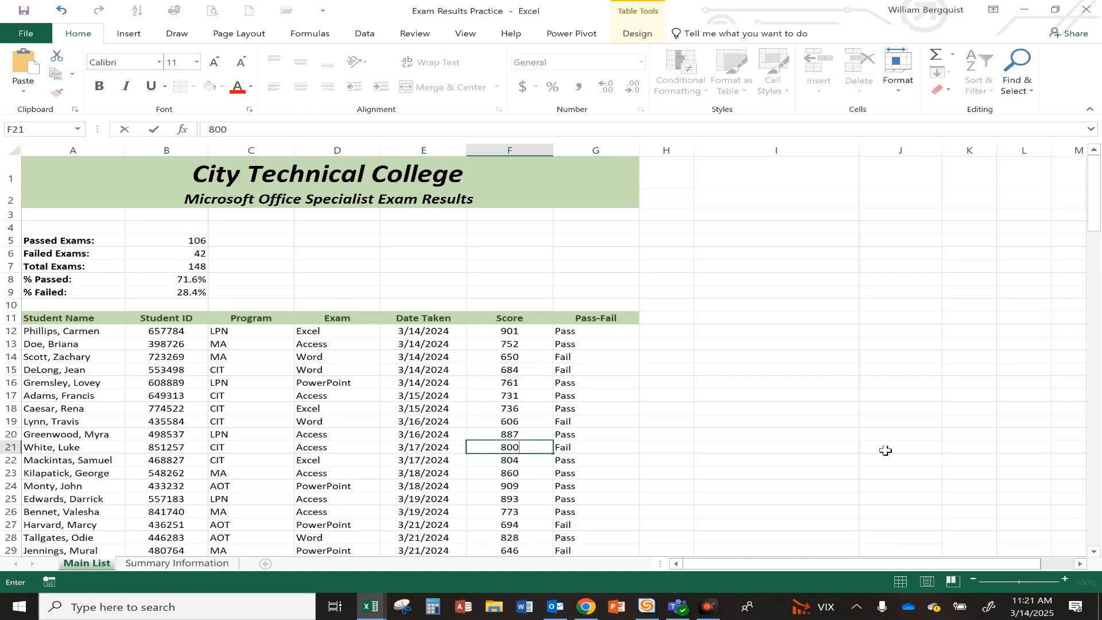
key("Return")
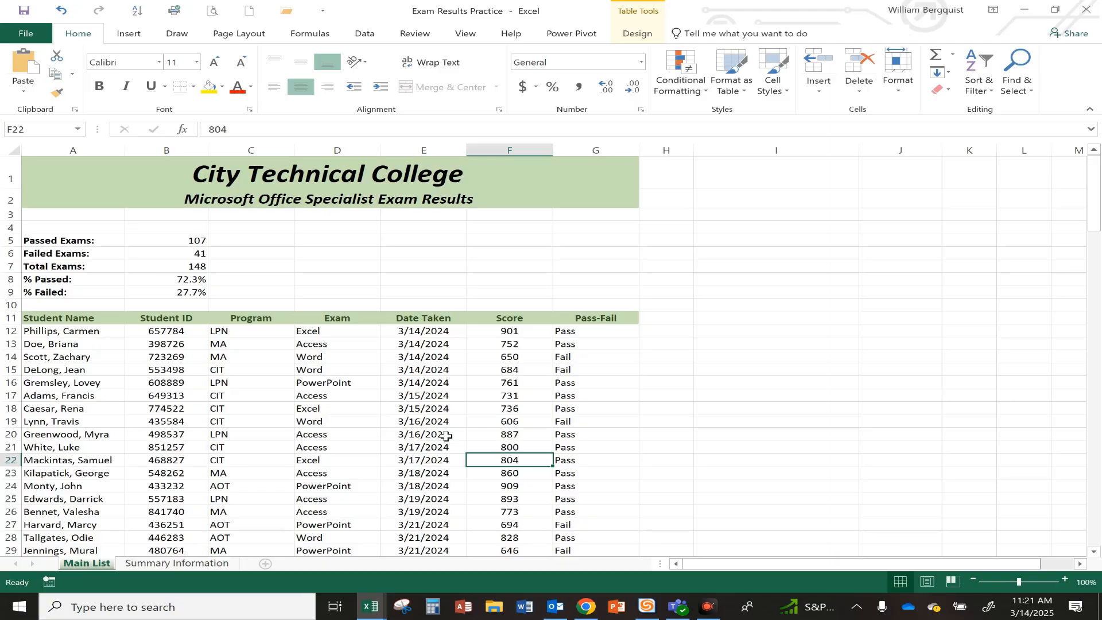
Sort the exam results table by Student Name from A to Z and look through the reordered rows.
left_click(42, 329)
left_click(185, 447)
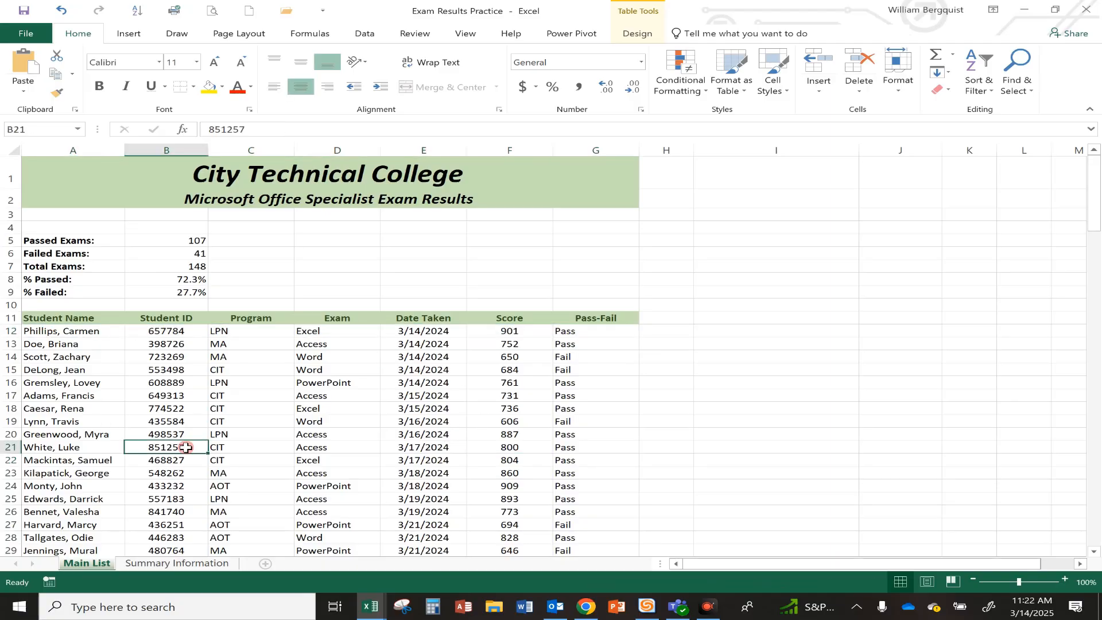
left_click(89, 331)
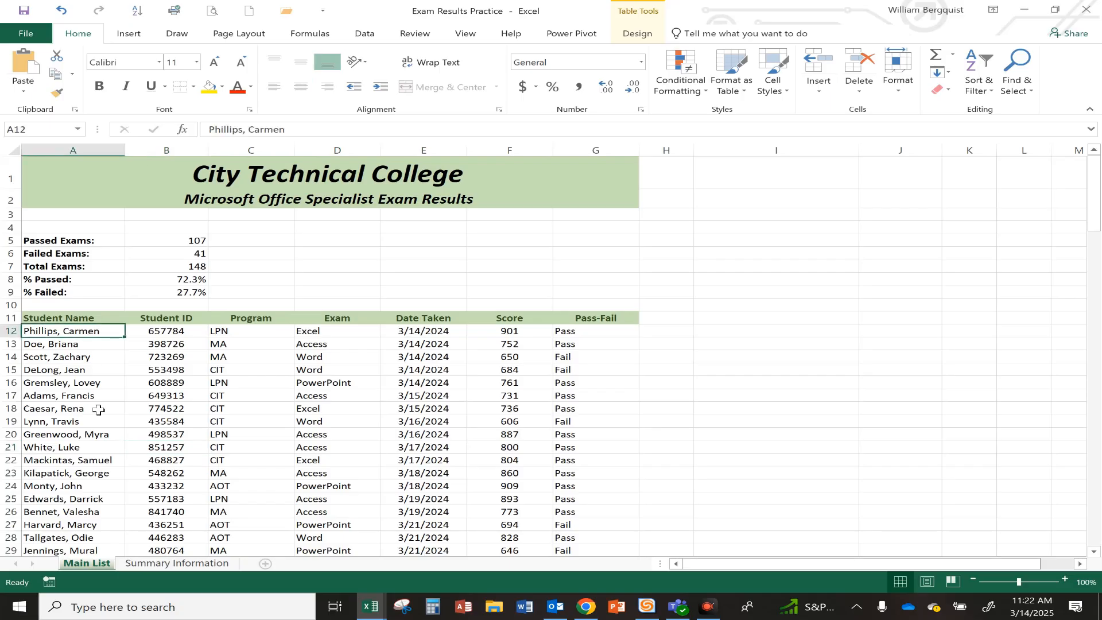
right_click(68, 330)
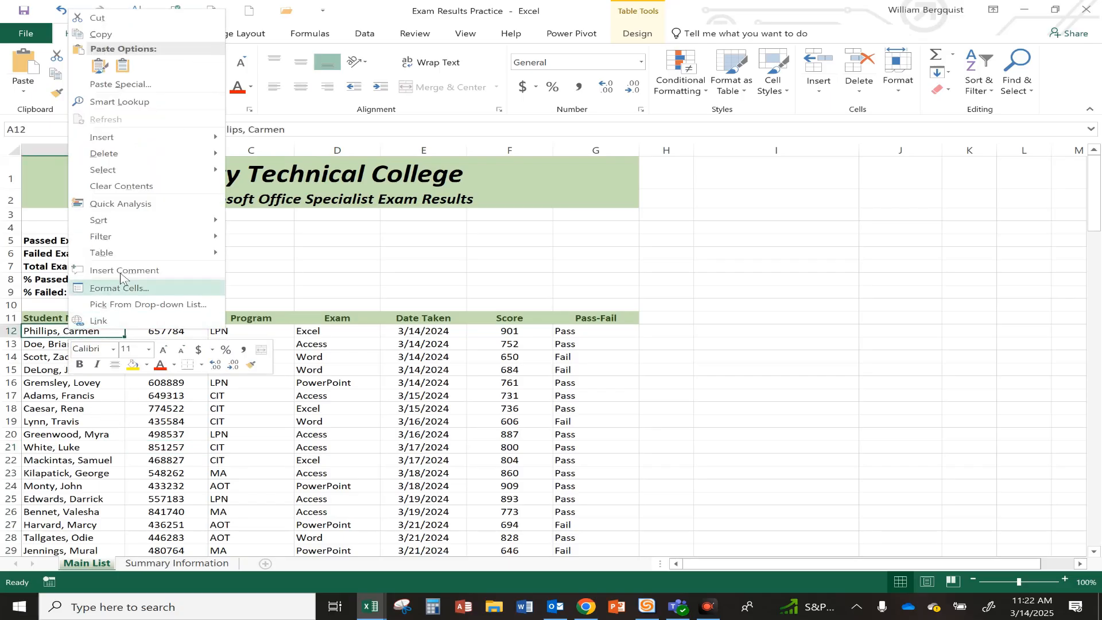
mouse_move(156, 222)
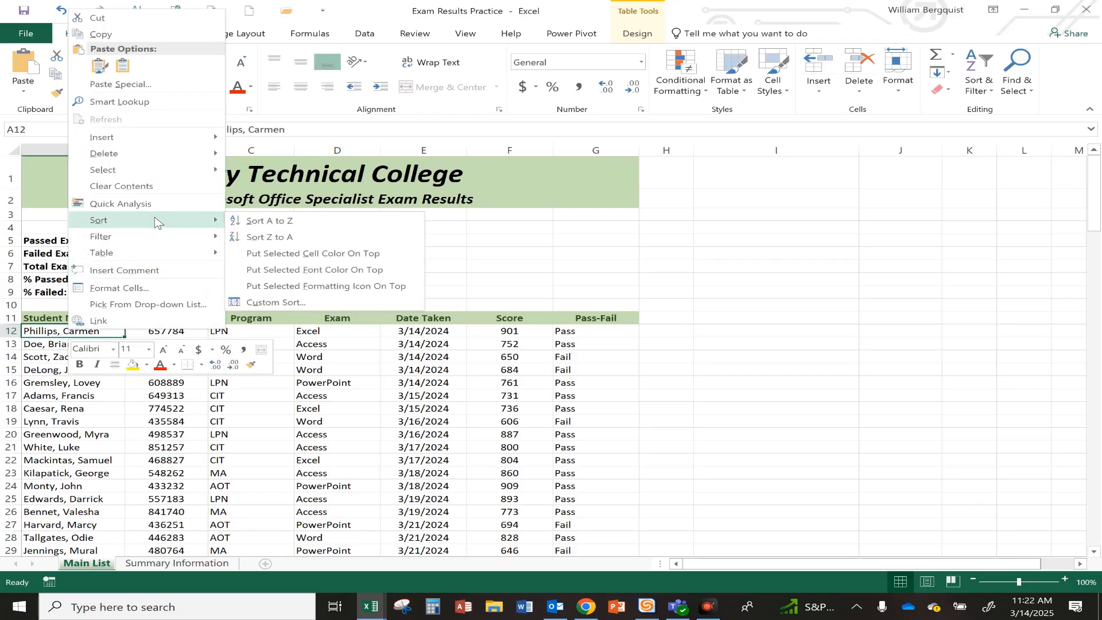
left_click(270, 222)
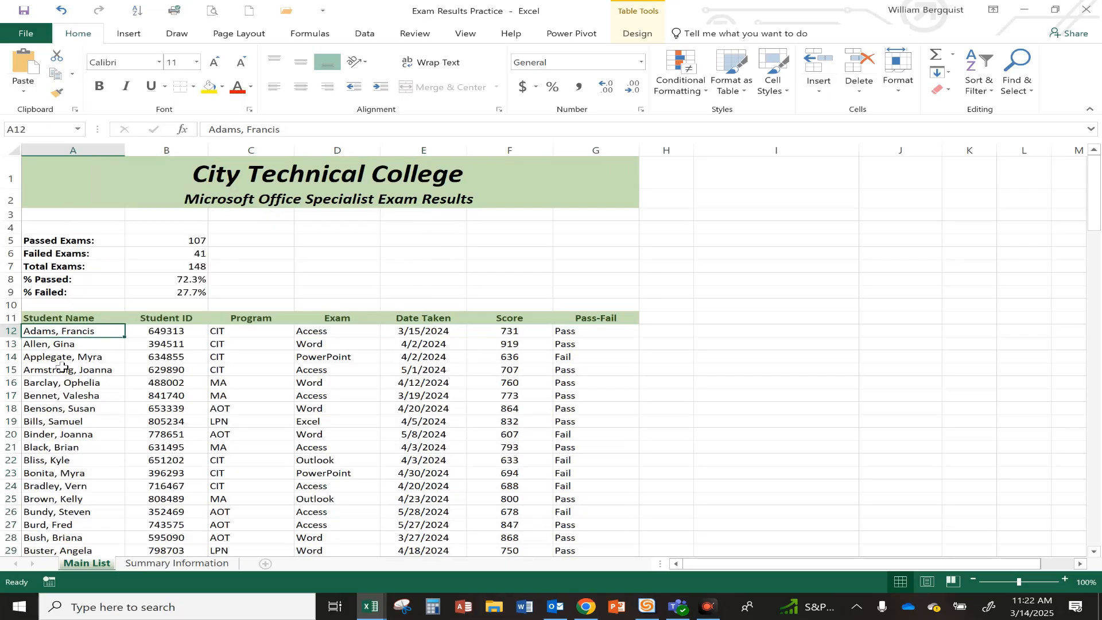
scroll(61, 366, "down", 10)
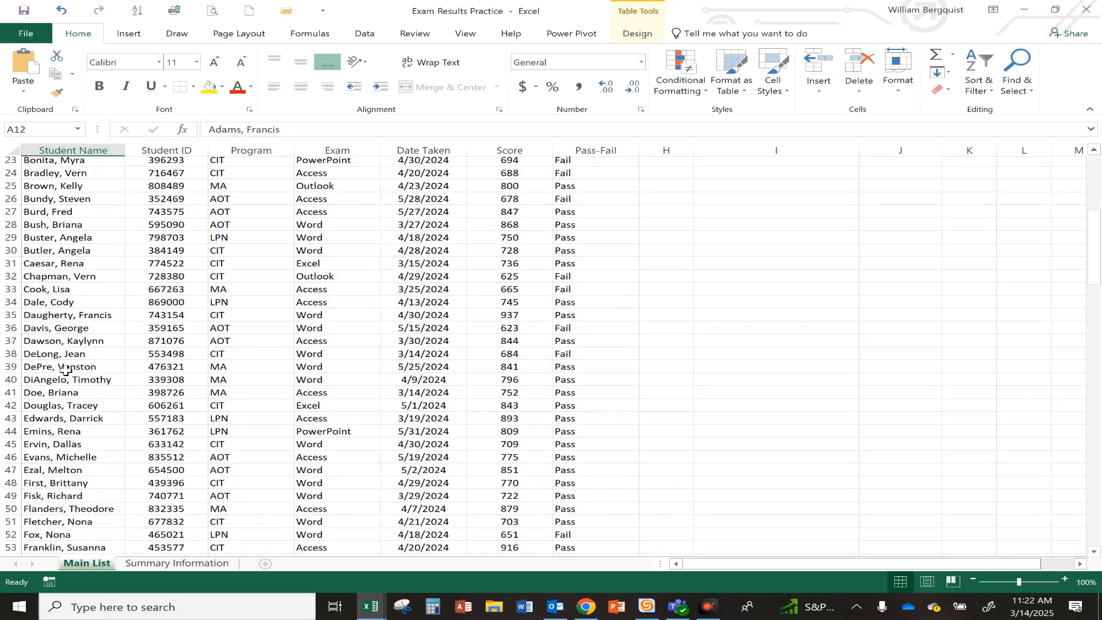
scroll(65, 370, "up", 10)
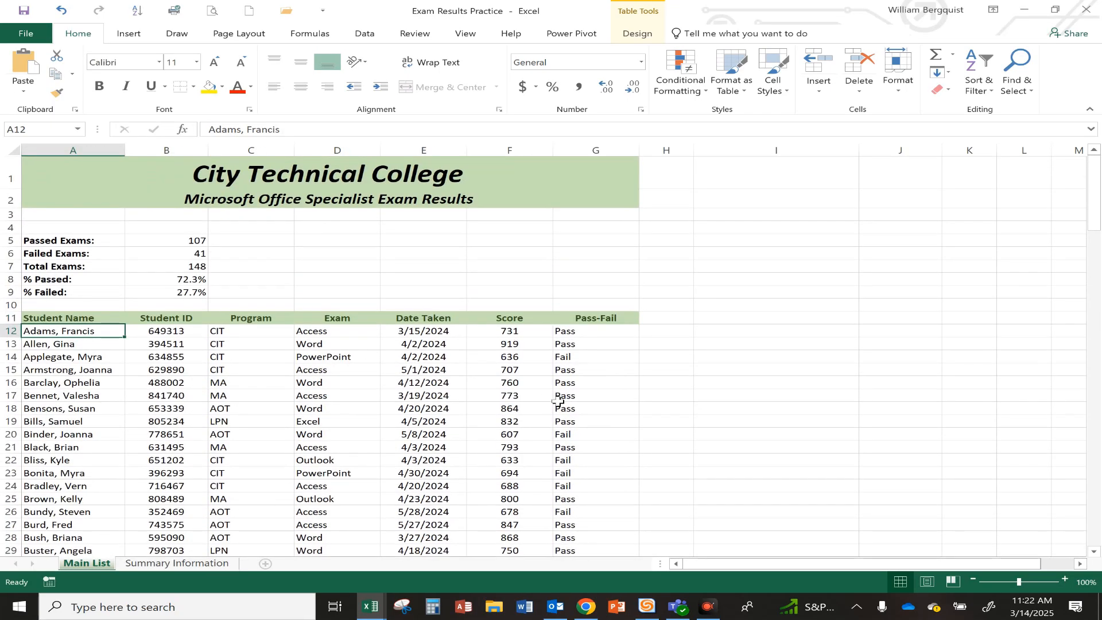
Sort the exam results table by Score from largest to smallest.
right_click(506, 332)
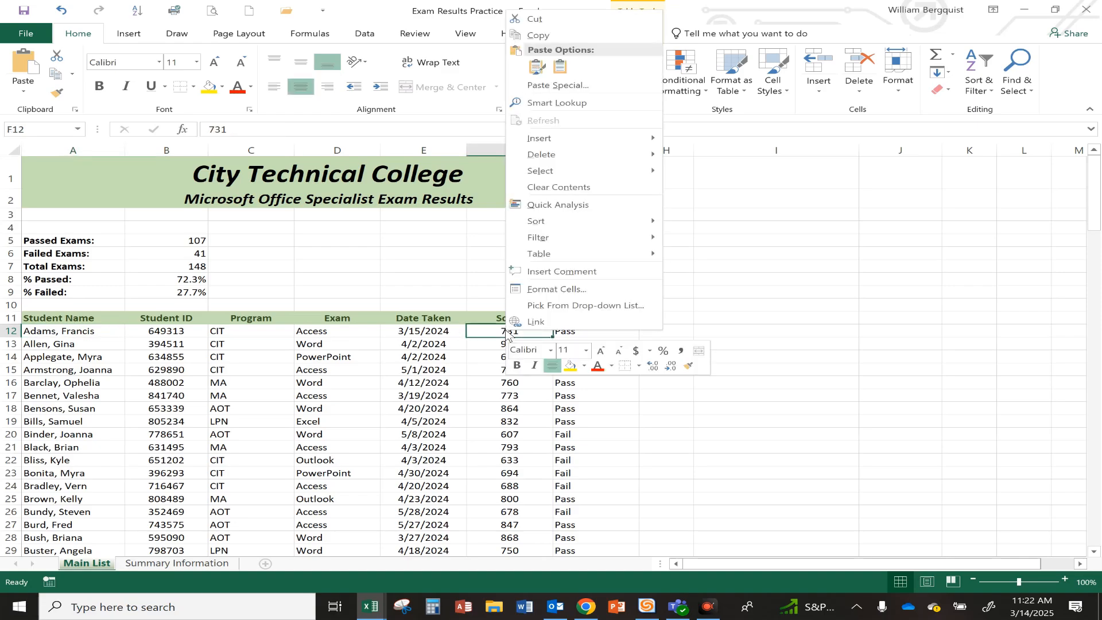
mouse_move(568, 221)
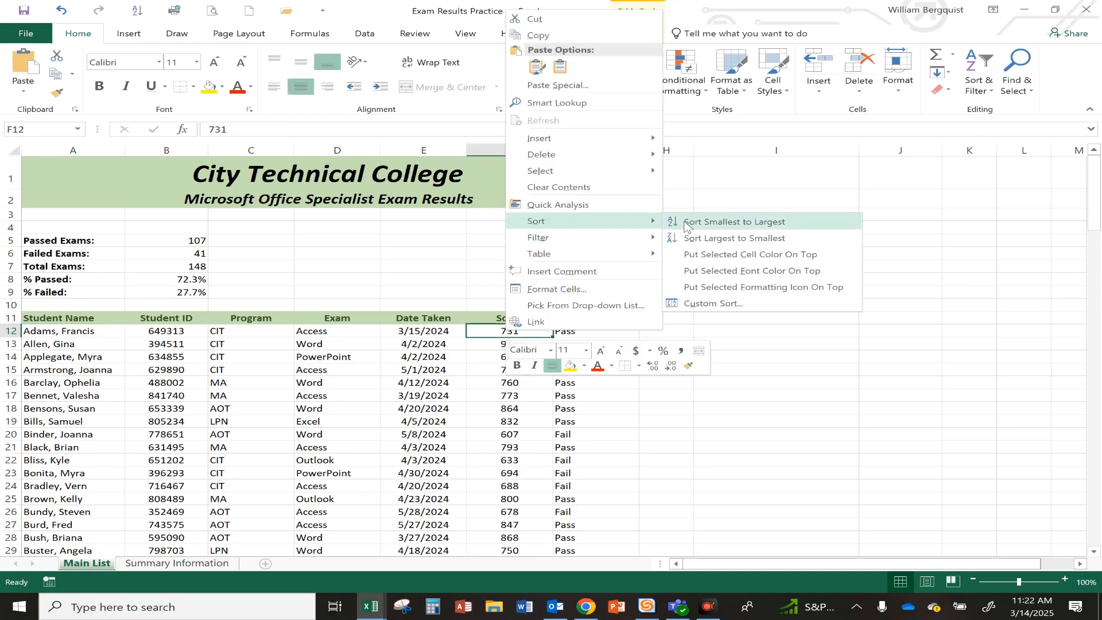
left_click(706, 240)
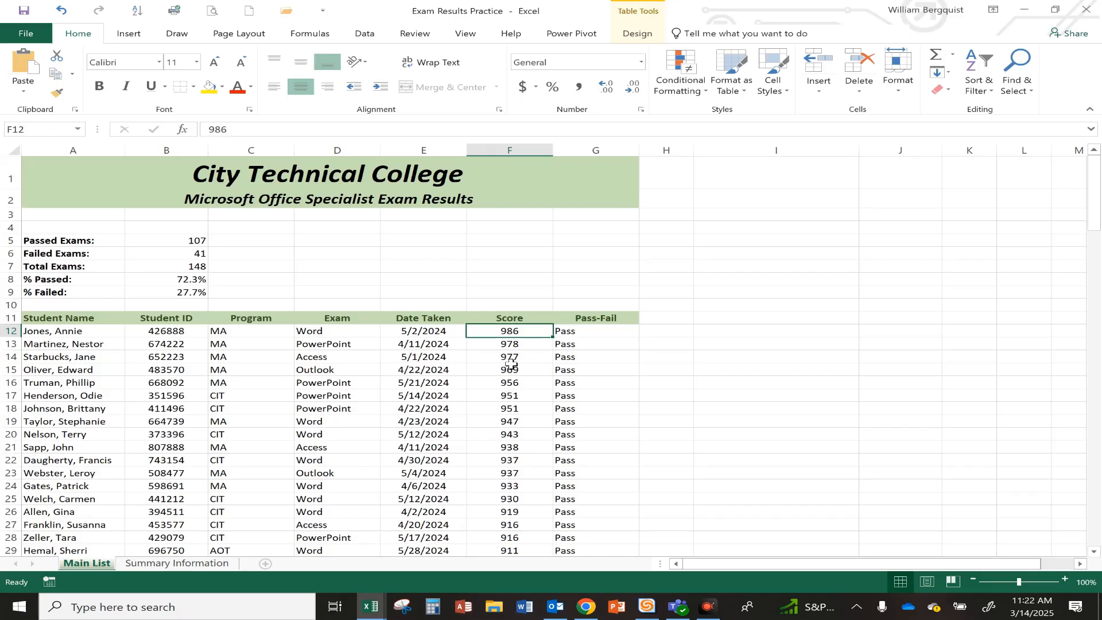
left_click(498, 384)
left_click(575, 383)
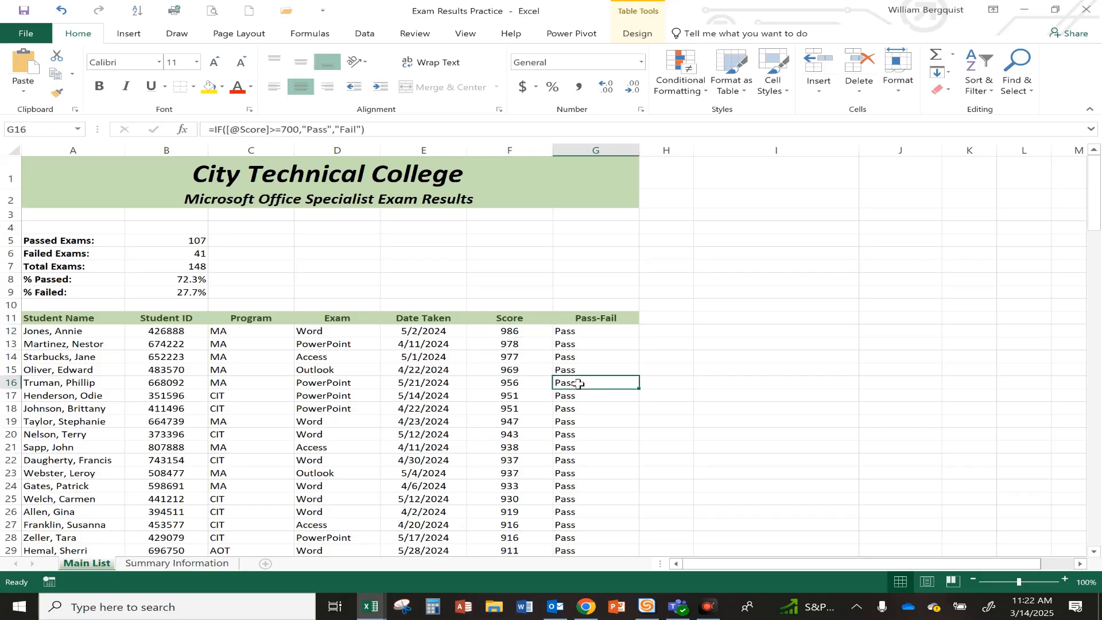
Sort the exam results table by Exam from A to Z and look through the grouped exams.
left_click(324, 393)
right_click(335, 331)
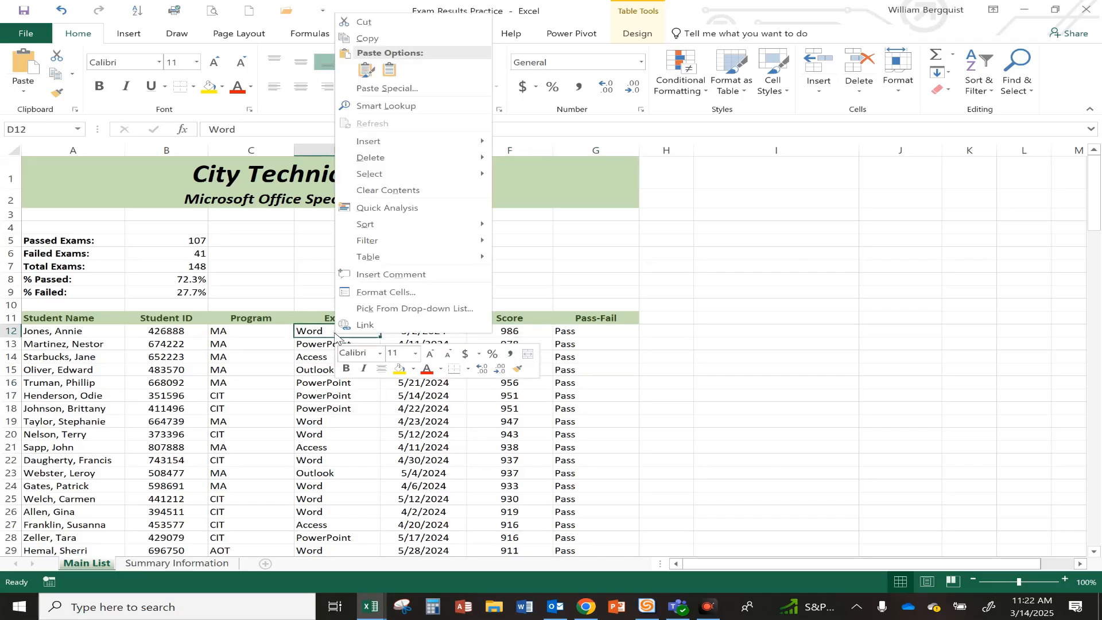
mouse_move(406, 225)
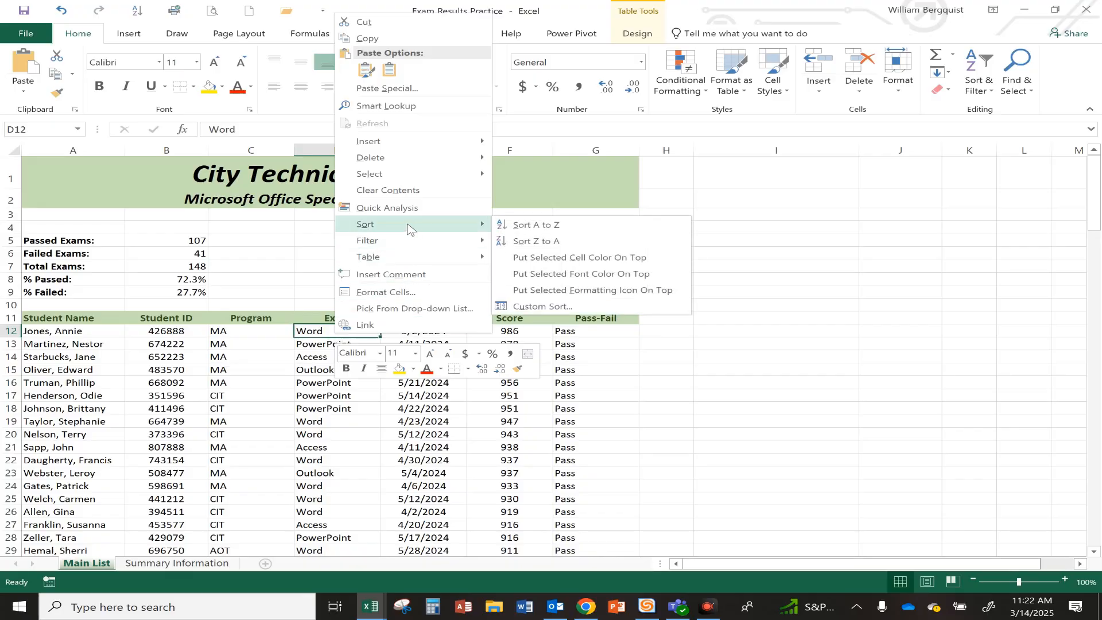
left_click(528, 223)
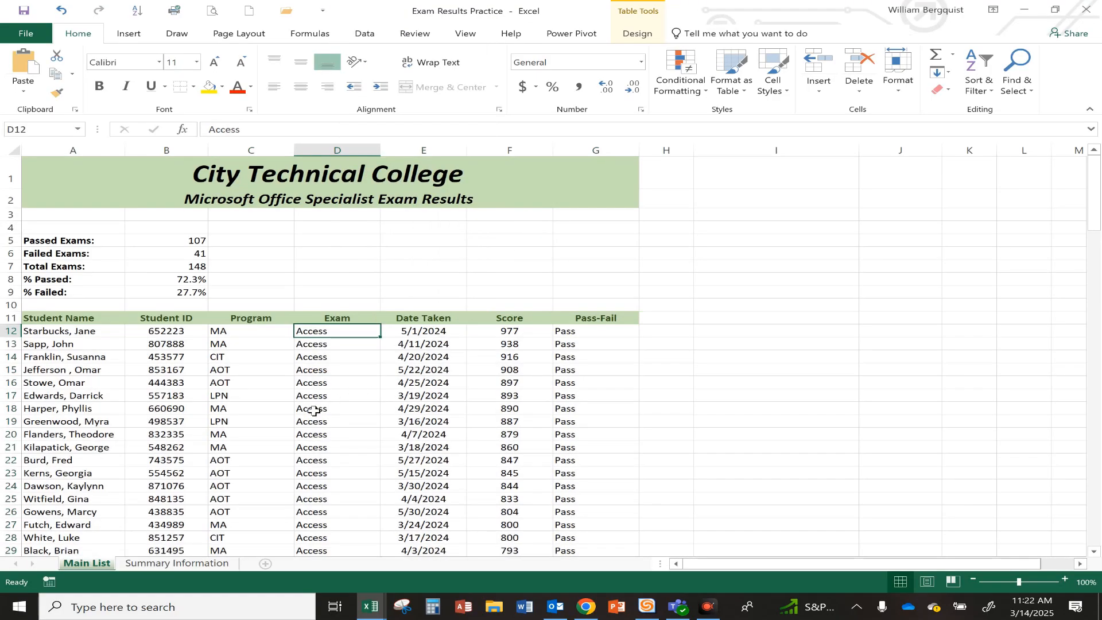
scroll(314, 411, "down", 8)
scroll(315, 411, "down", 9)
scroll(317, 410, "up", 15)
scroll(320, 409, "up", 2)
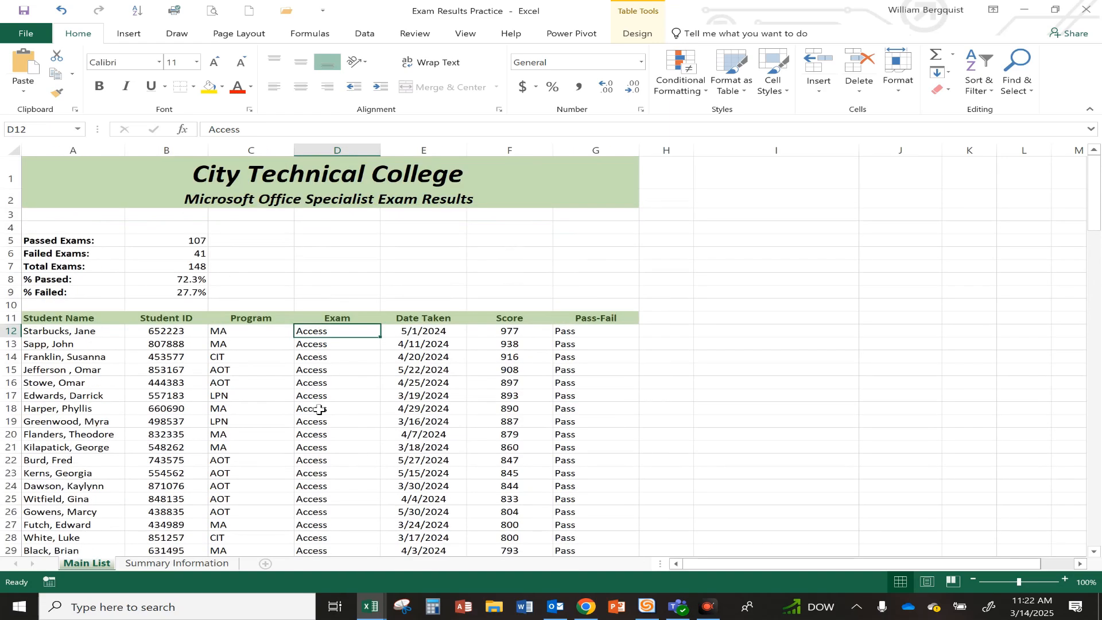
Sort the exam results table by Program from A to Z.
left_click(232, 330)
right_click(232, 331)
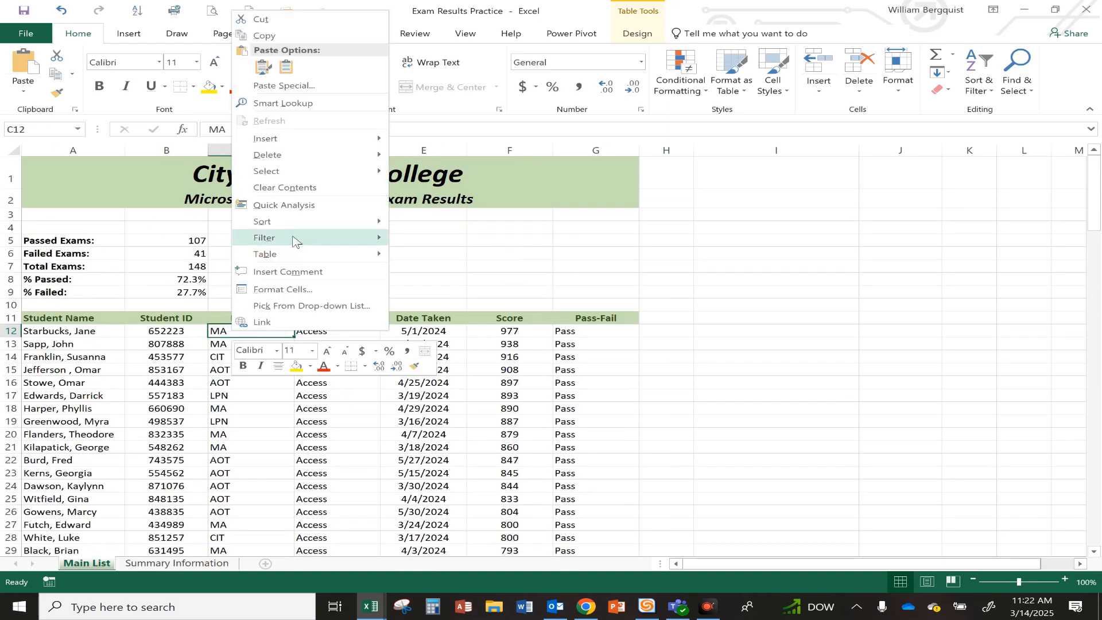
mouse_move(305, 227)
left_click(442, 224)
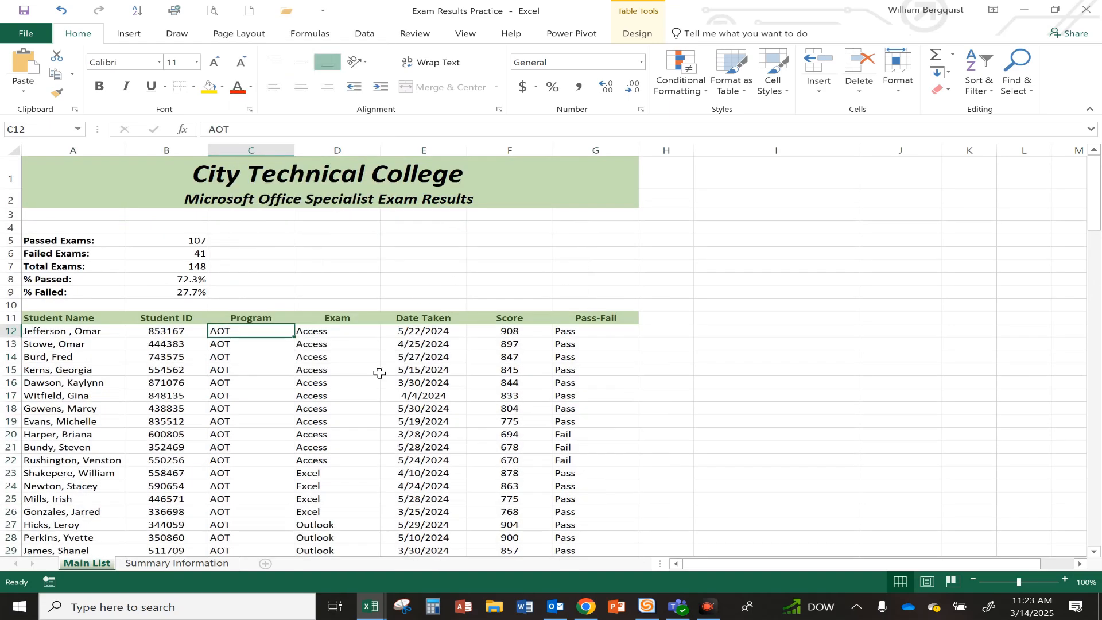
left_click(237, 394)
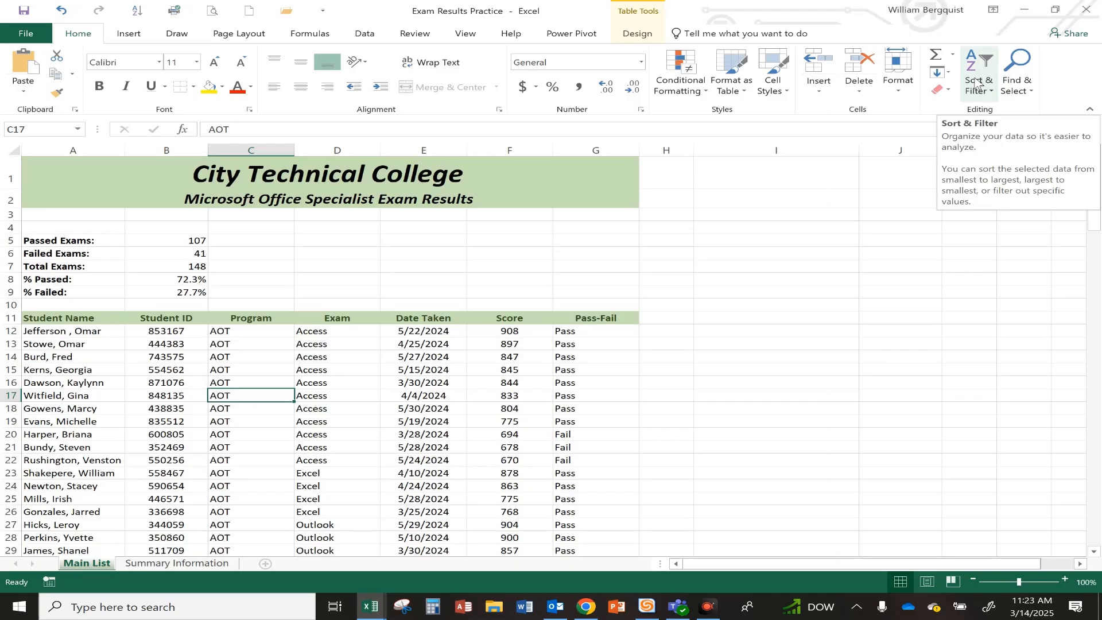
left_click(310, 35)
left_click(361, 38)
left_click(135, 41)
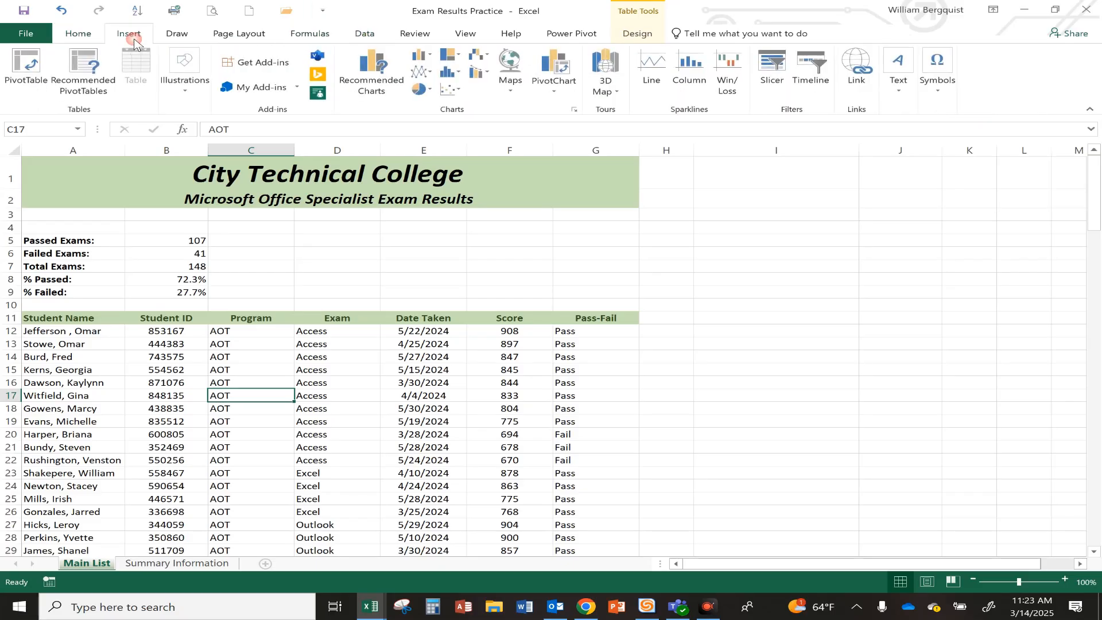
left_click(77, 33)
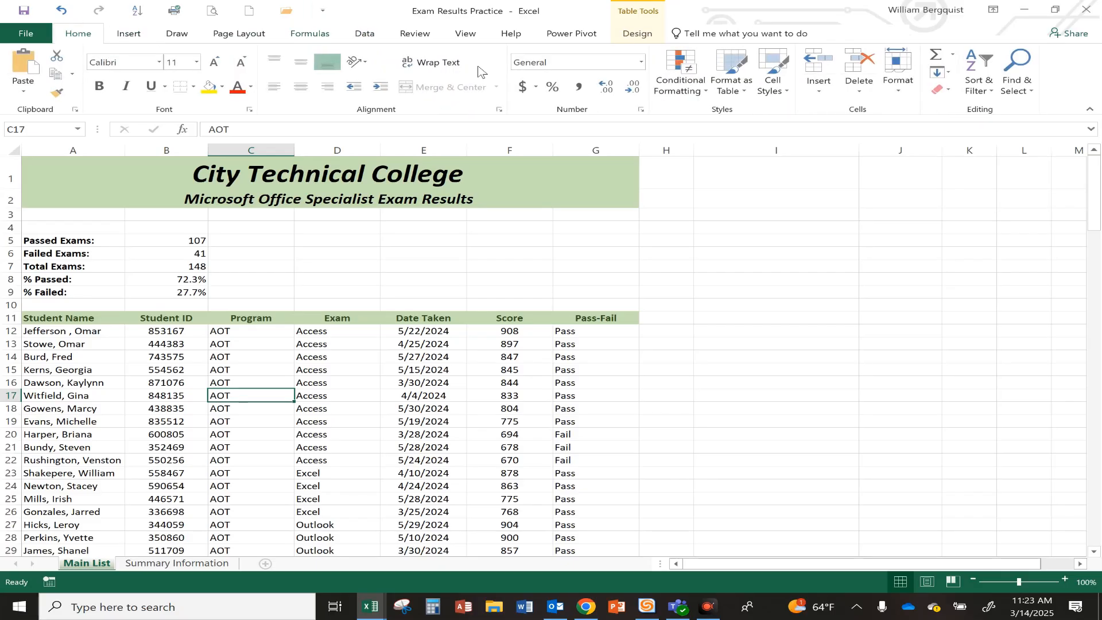
left_click(985, 90)
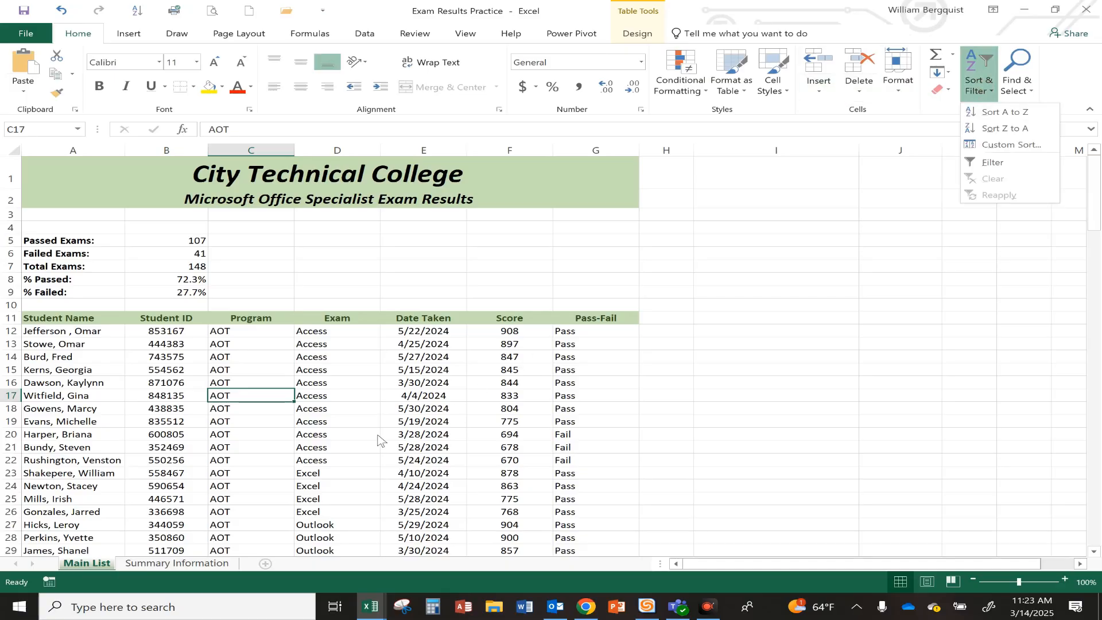
left_click(230, 370)
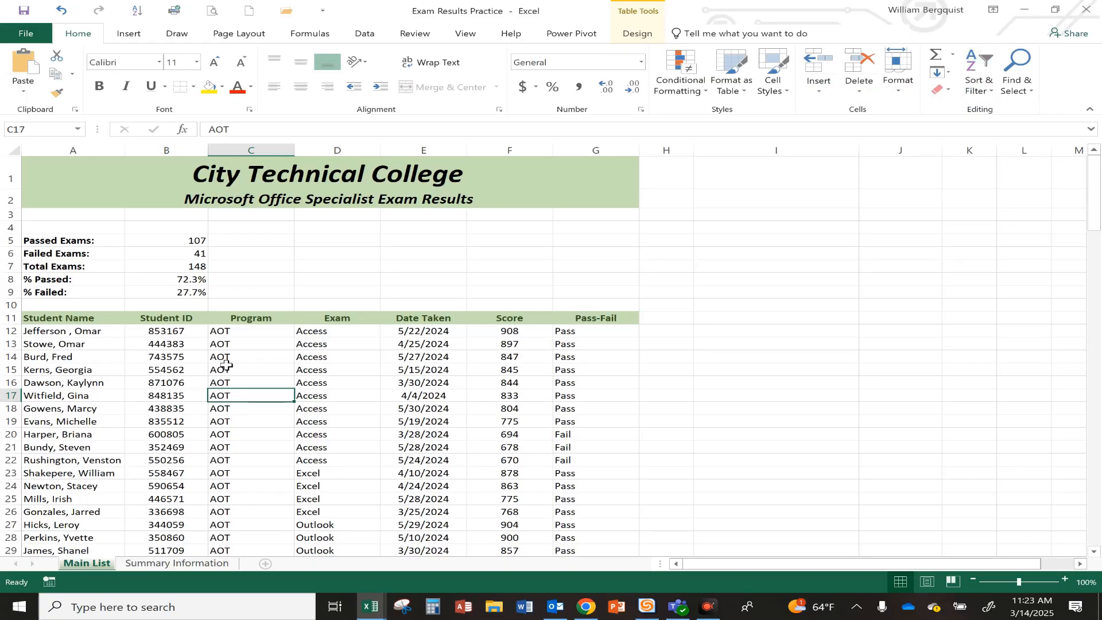
left_click(247, 330)
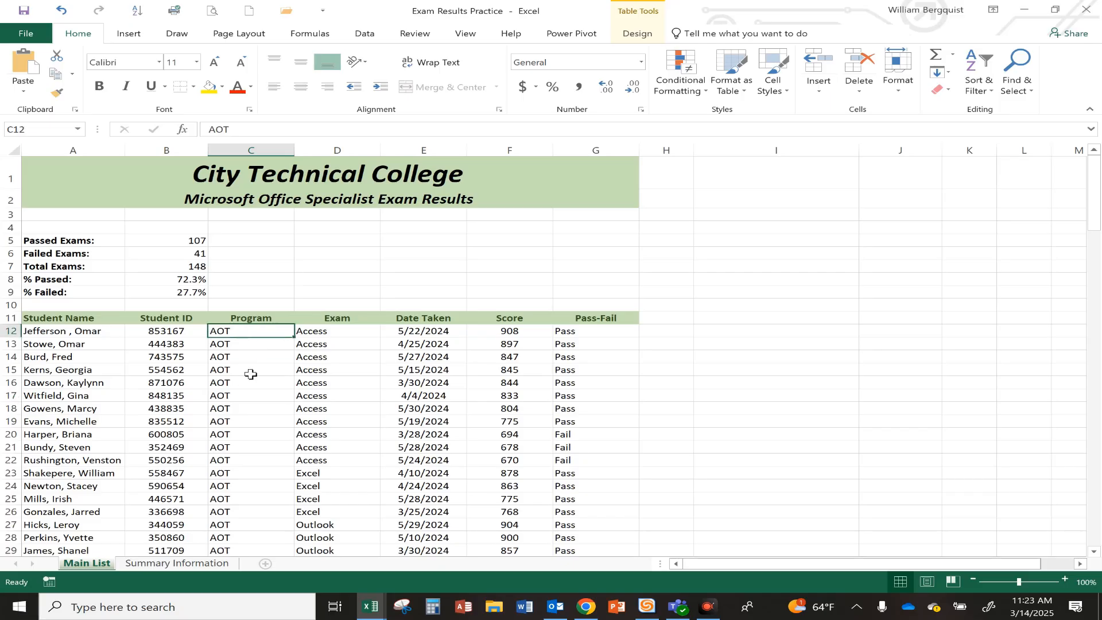
left_click(321, 369)
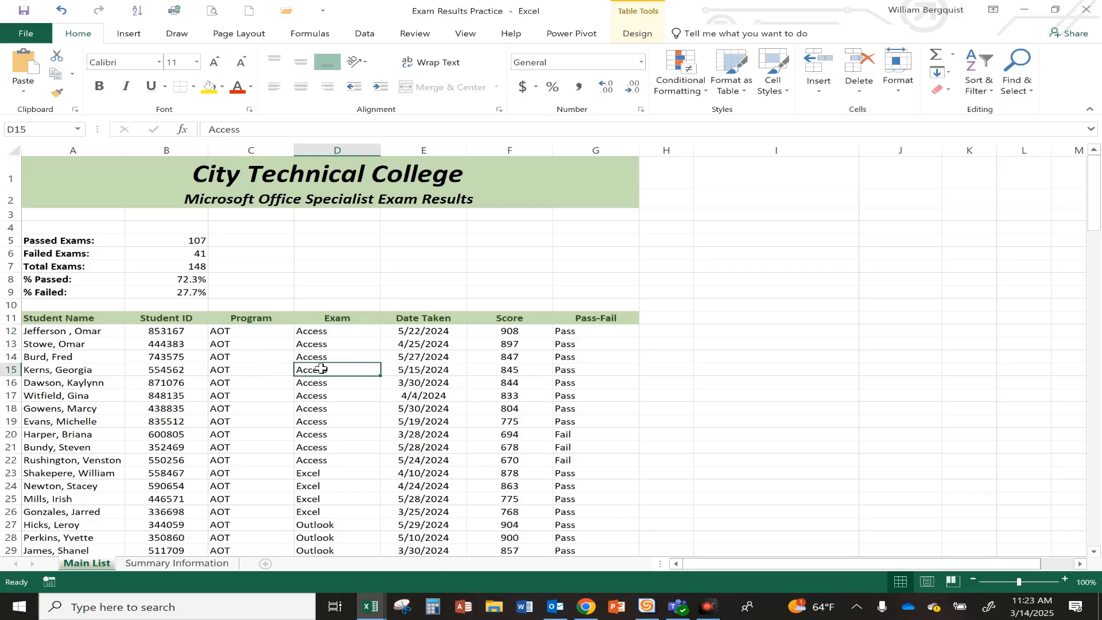
left_click(246, 331)
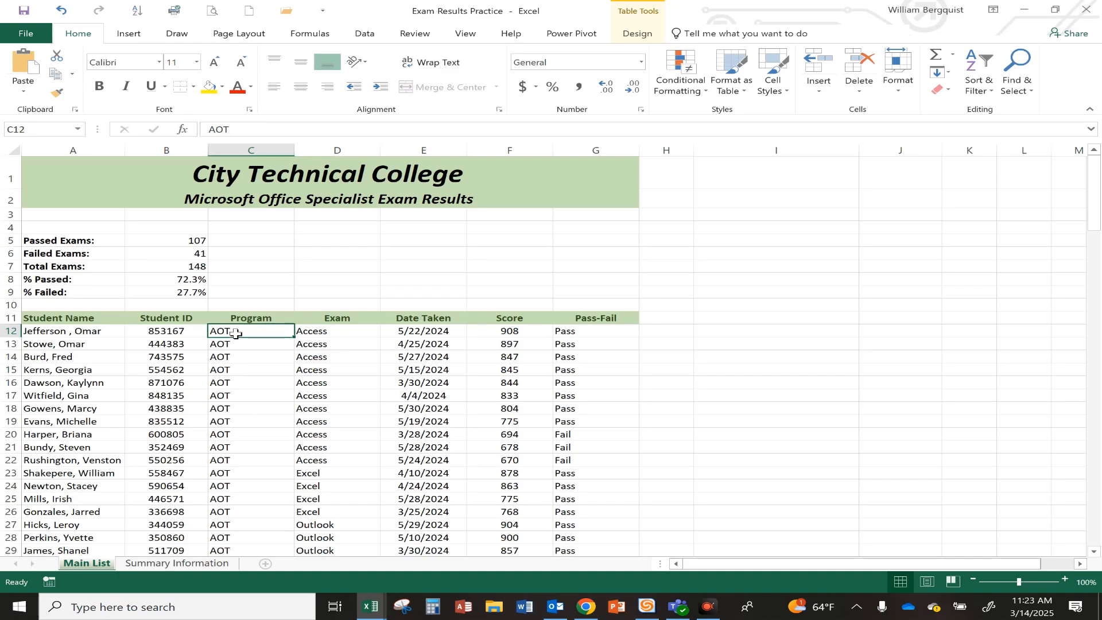
left_click(323, 356)
left_click(252, 354)
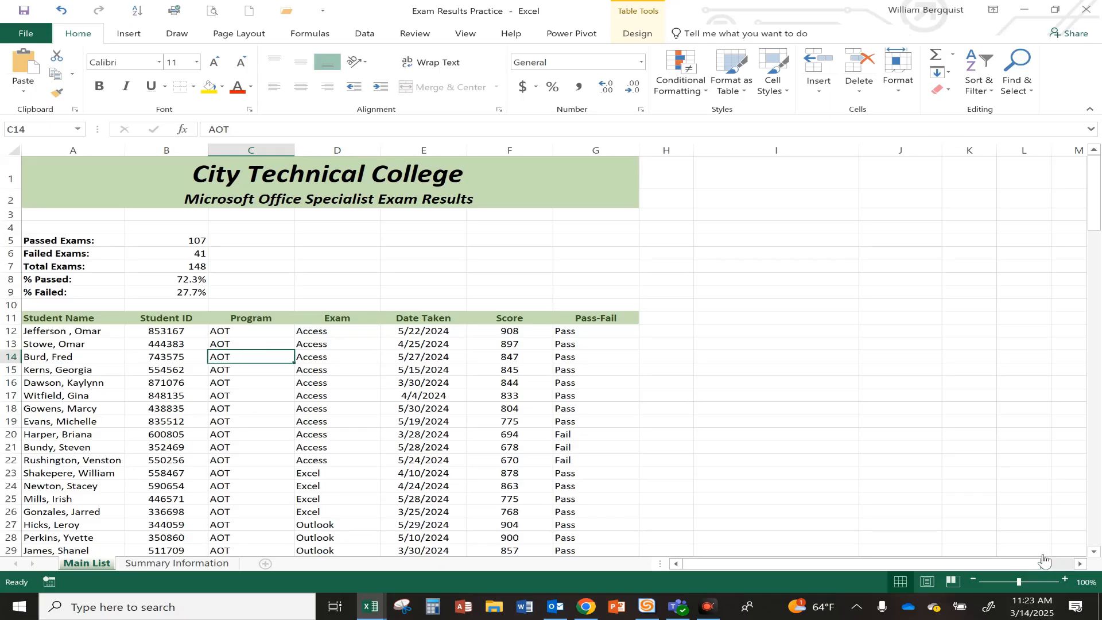
left_click(1039, 550)
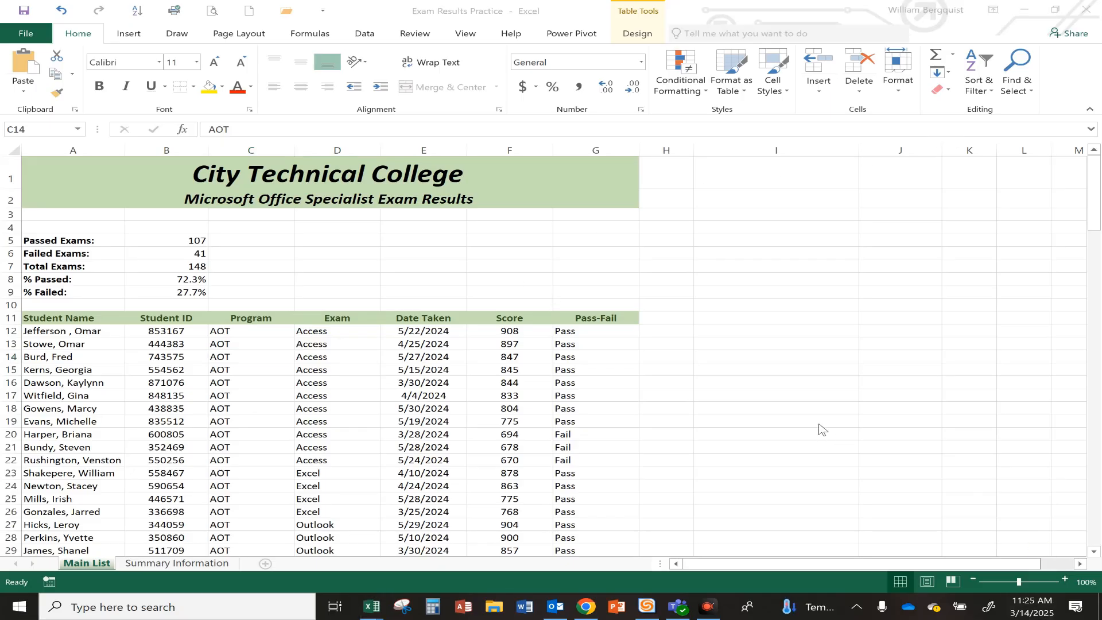
left_click(246, 371)
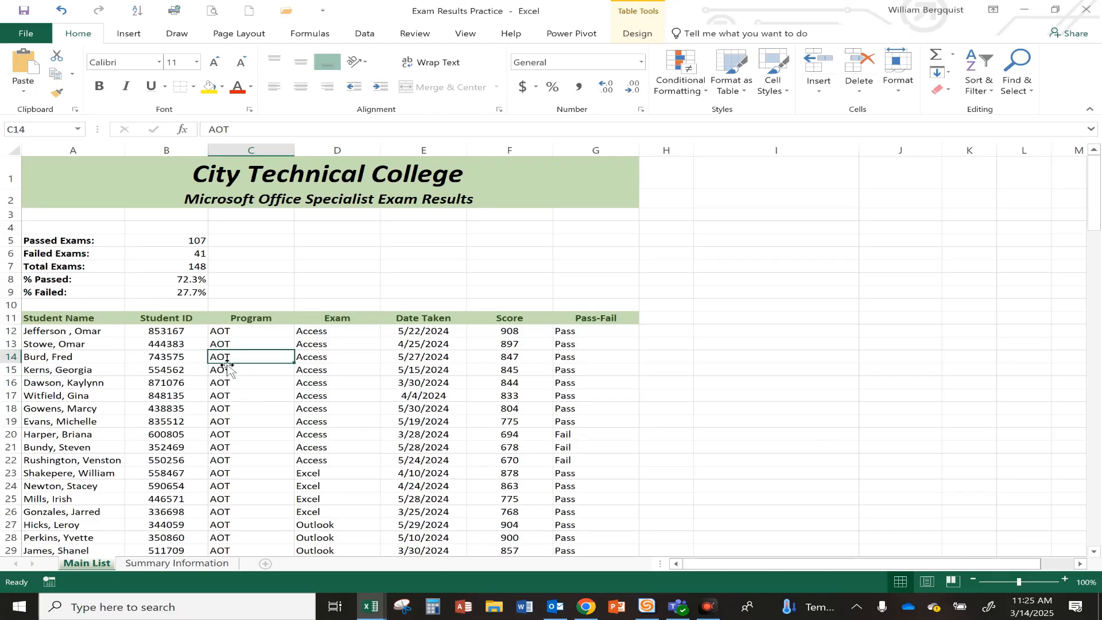
left_click(241, 333)
left_click(237, 360)
left_click(266, 405)
Sort the exam results table by Program from A to Z and by Exam from A to Z as second level.
left_click(230, 372)
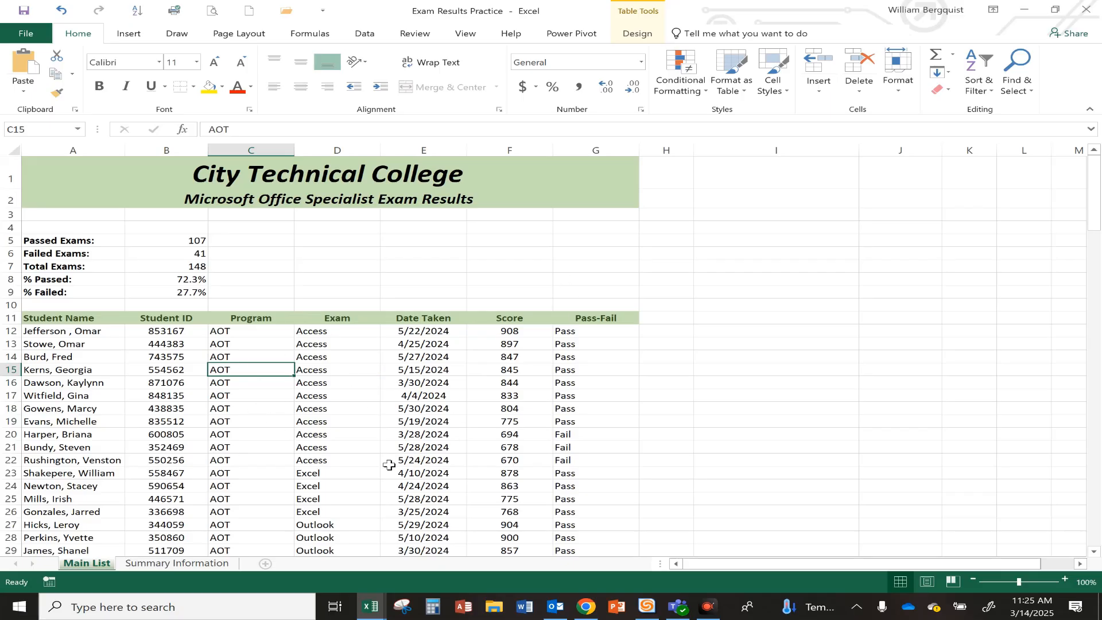
left_click(979, 85)
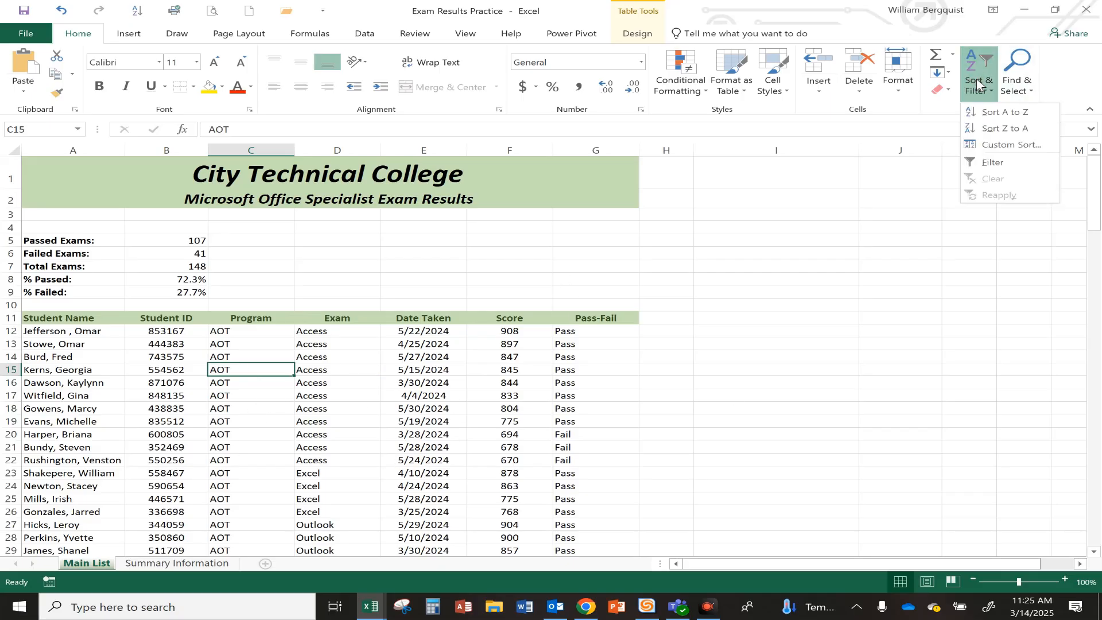
left_click(991, 147)
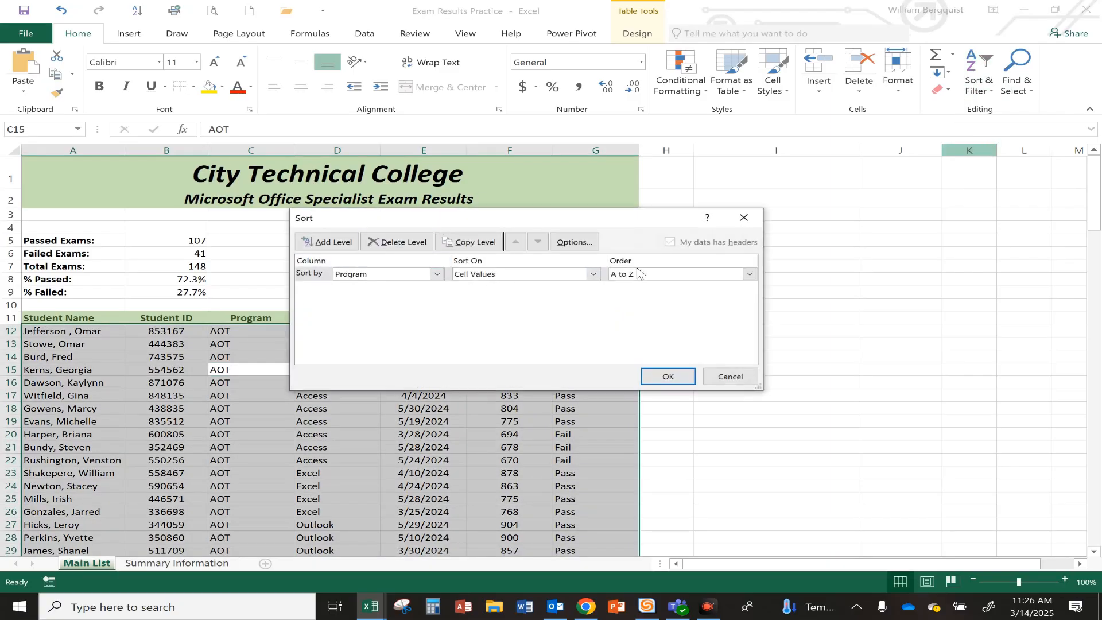
left_click(337, 243)
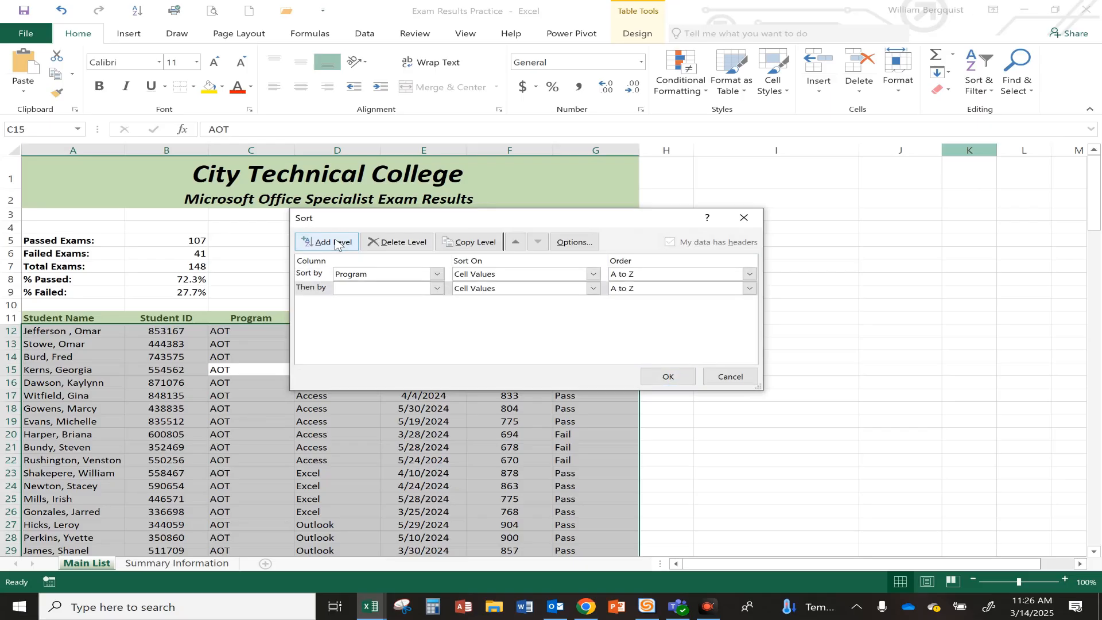
left_click(437, 290)
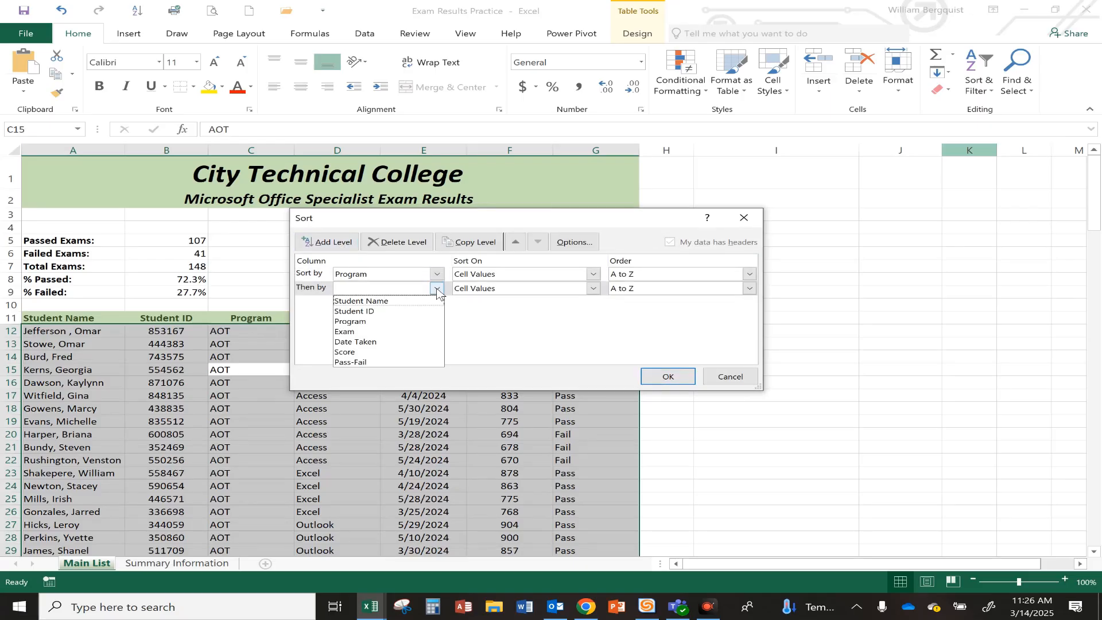
left_click(348, 332)
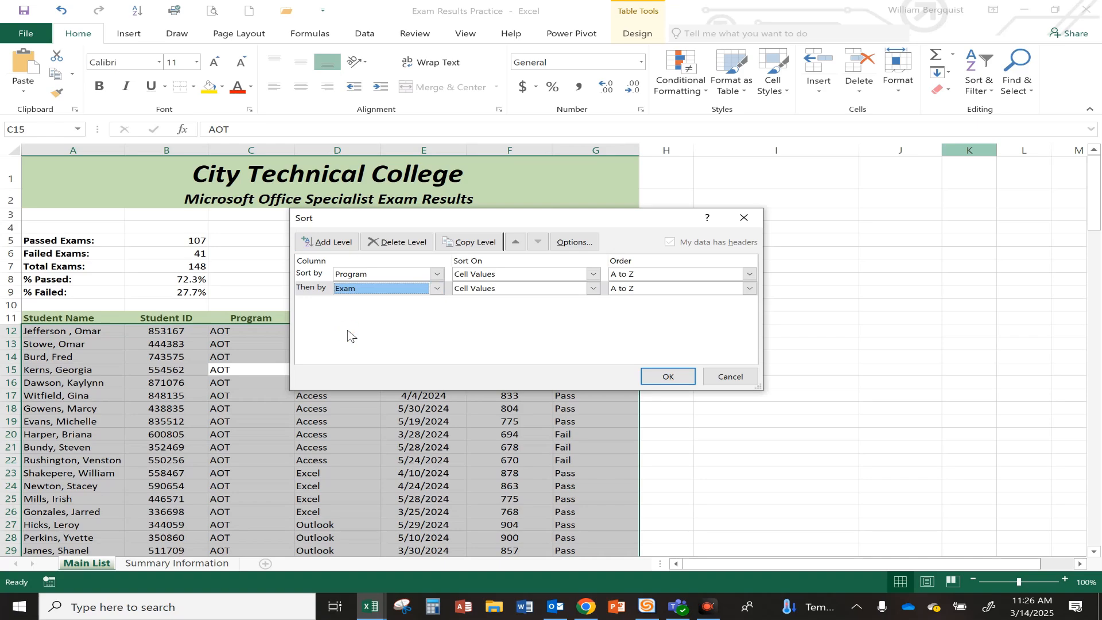
left_click(644, 290)
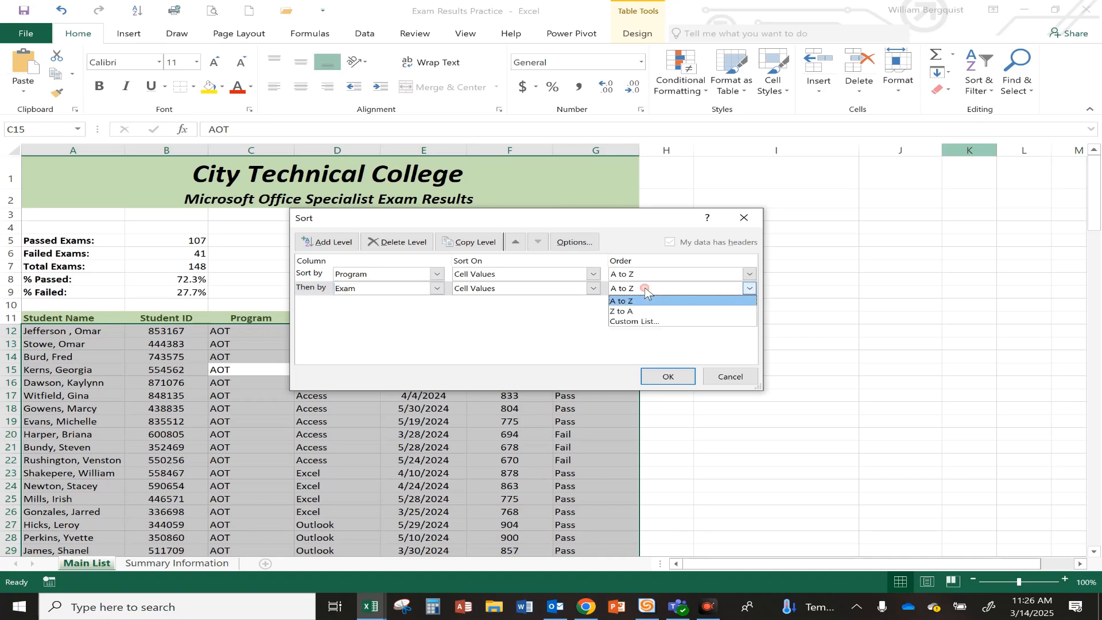
left_click(503, 315)
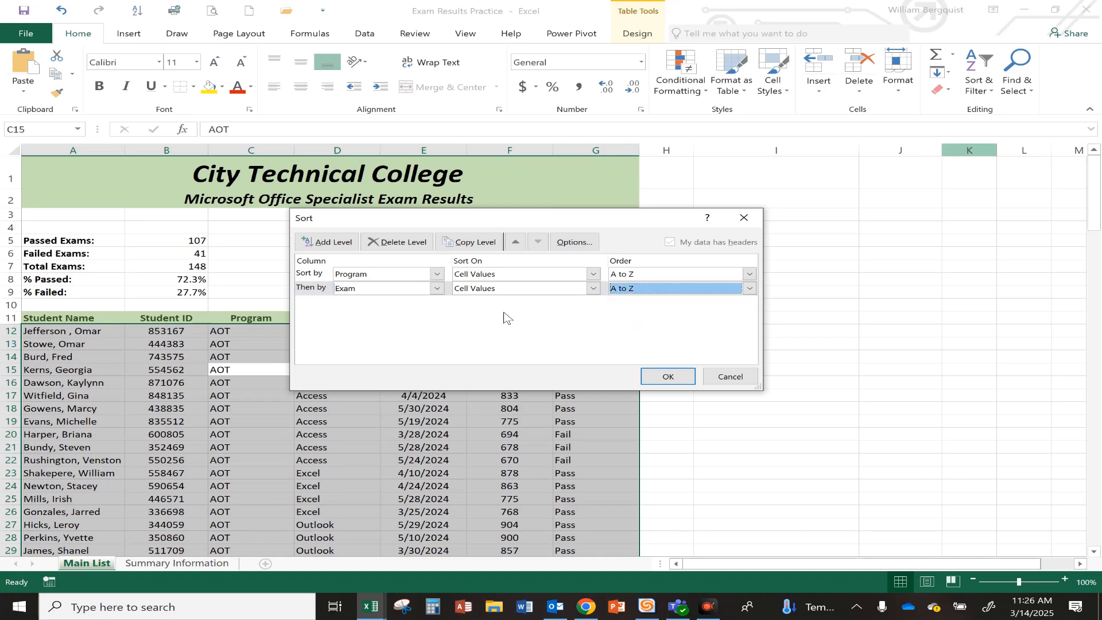
left_click(664, 376)
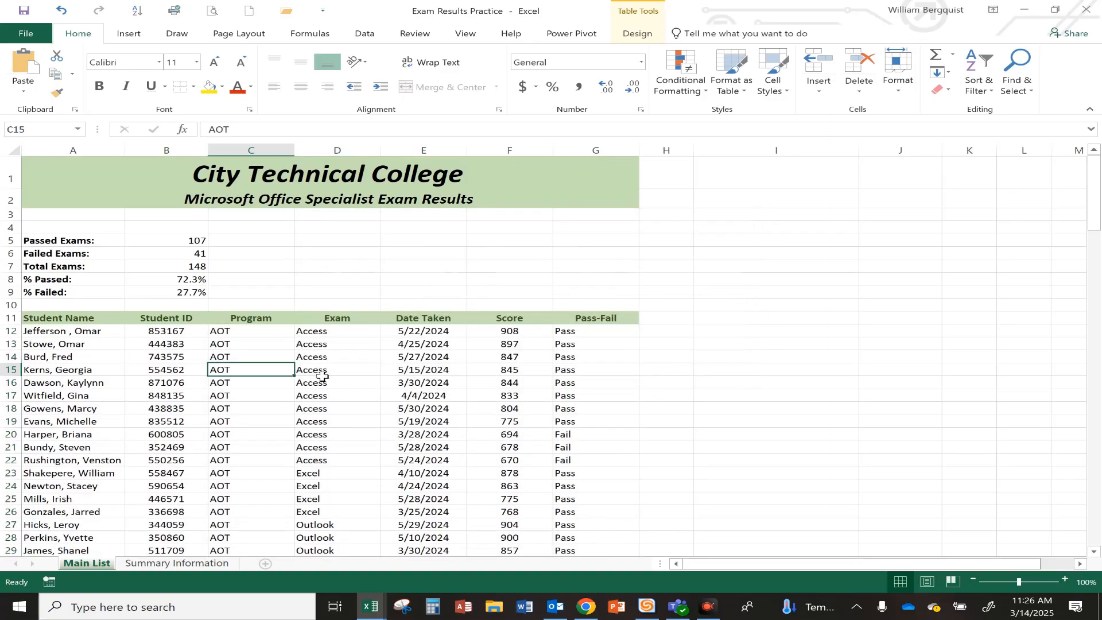
Look through the sorted rows to examine how the exams are grouped within each program.
scroll(309, 376, "down", 3)
scroll(310, 376, "down", 2)
scroll(324, 373, "up", 2)
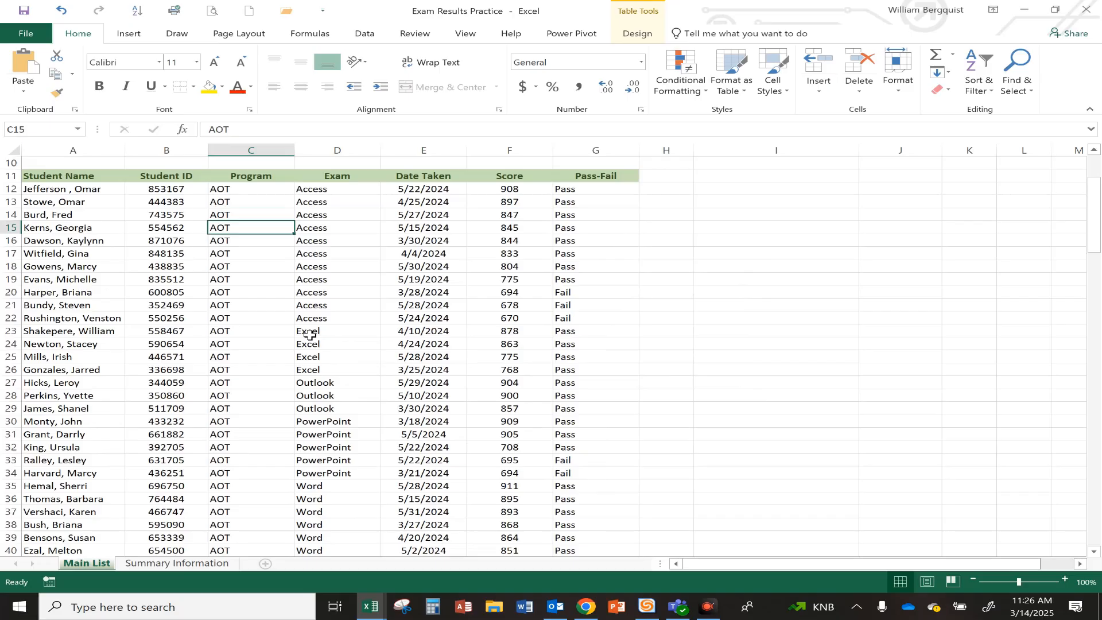
scroll(313, 392, "down", 1)
scroll(314, 393, "down", 7)
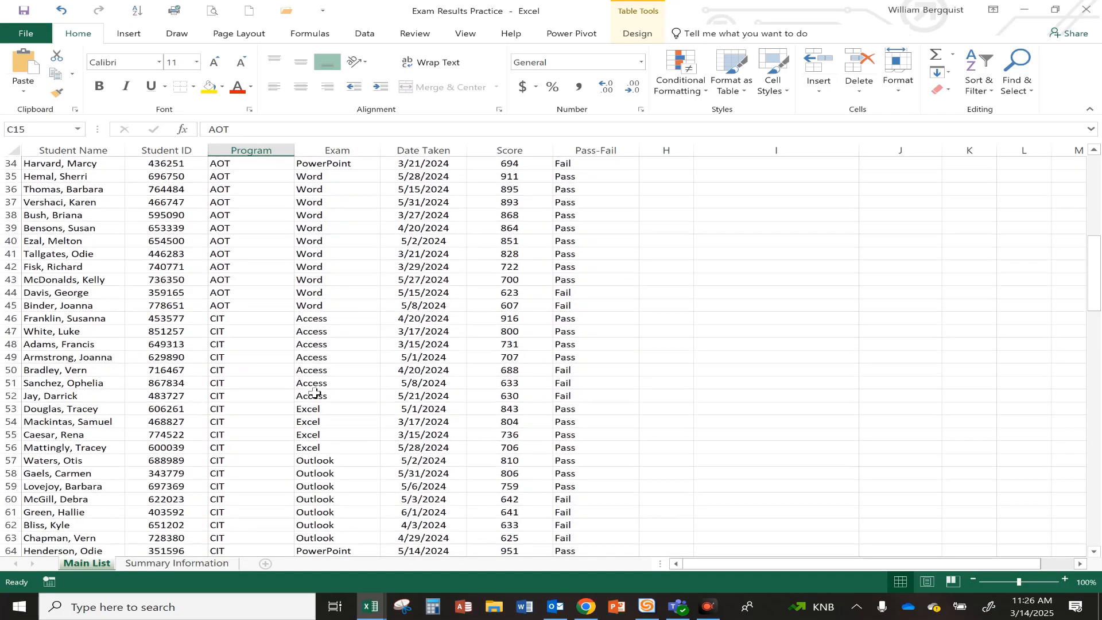
left_click(313, 330)
left_click(316, 368)
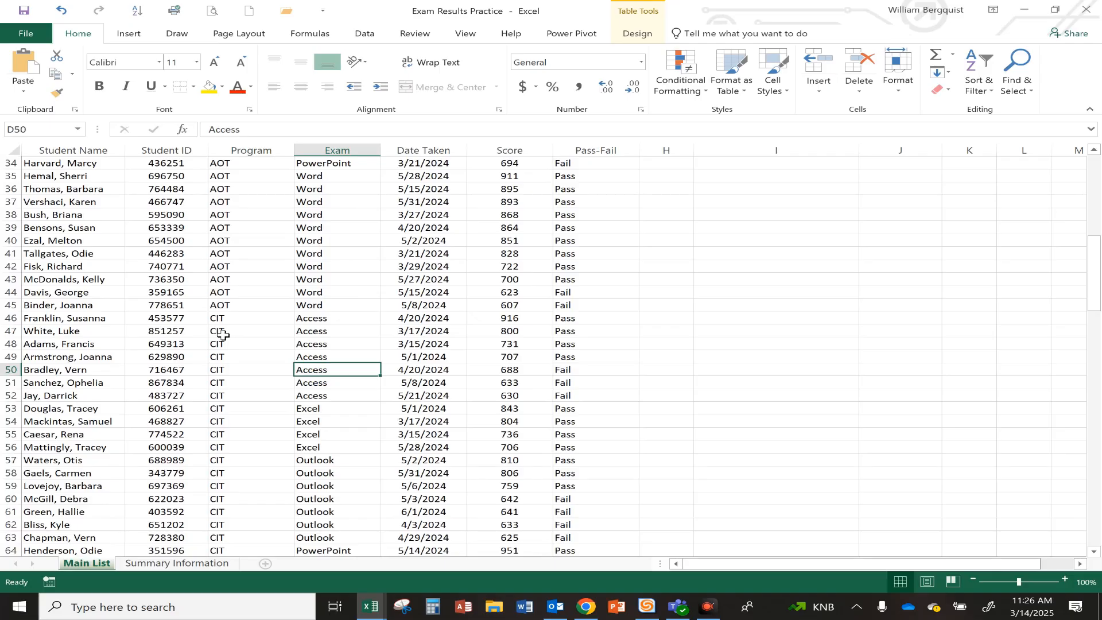
scroll(329, 348, "down", 3)
scroll(330, 348, "down", 9)
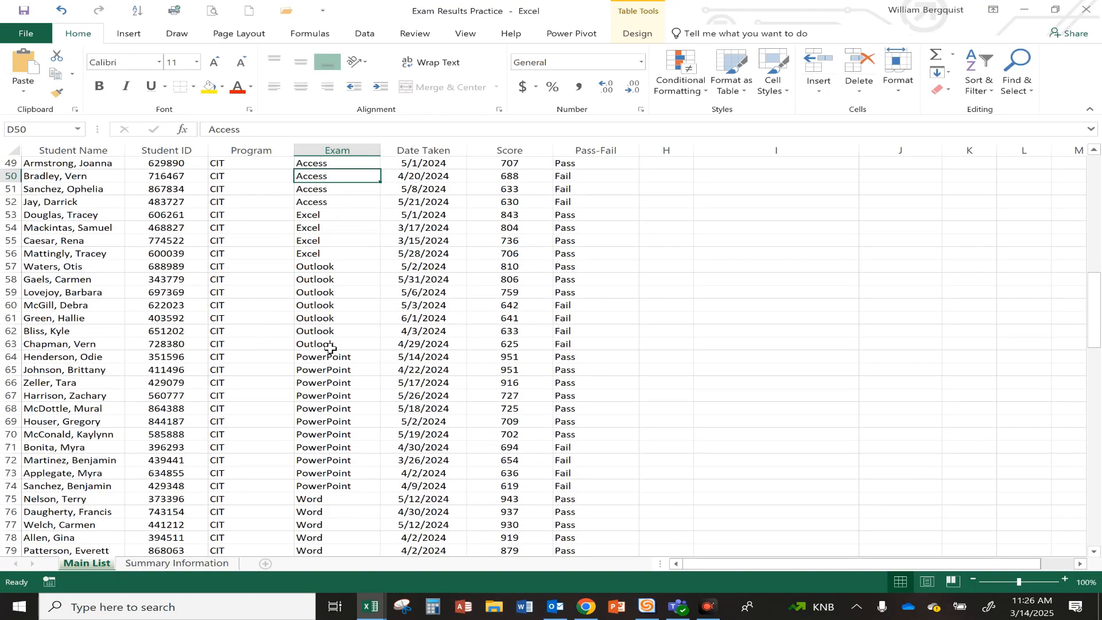
scroll(330, 345, "down", 4)
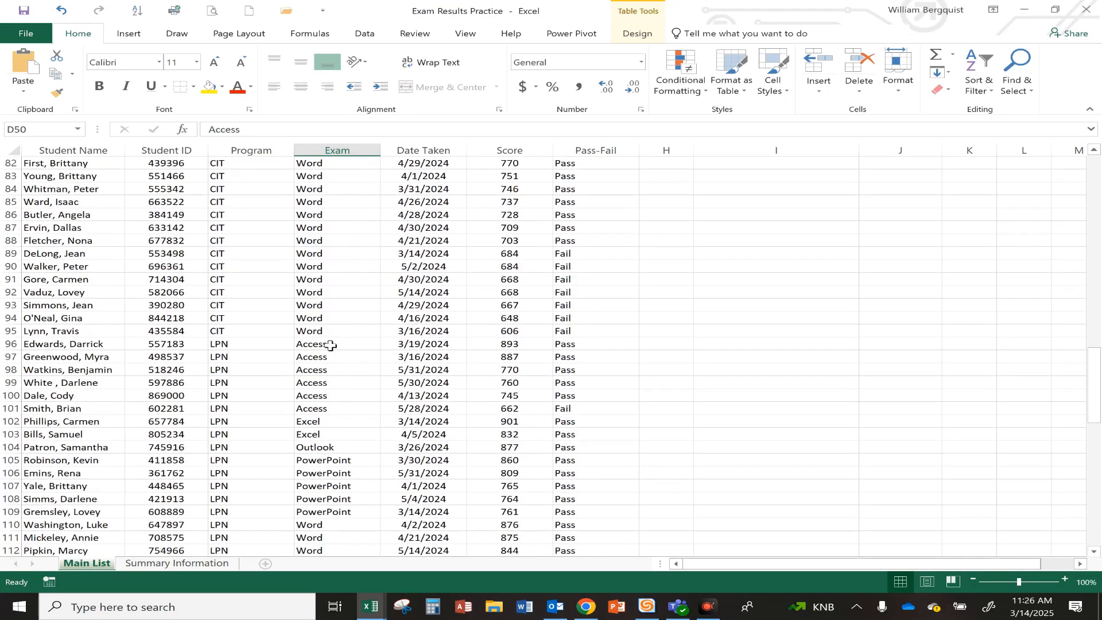
scroll(329, 345, "up", 15)
scroll(330, 345, "up", 12)
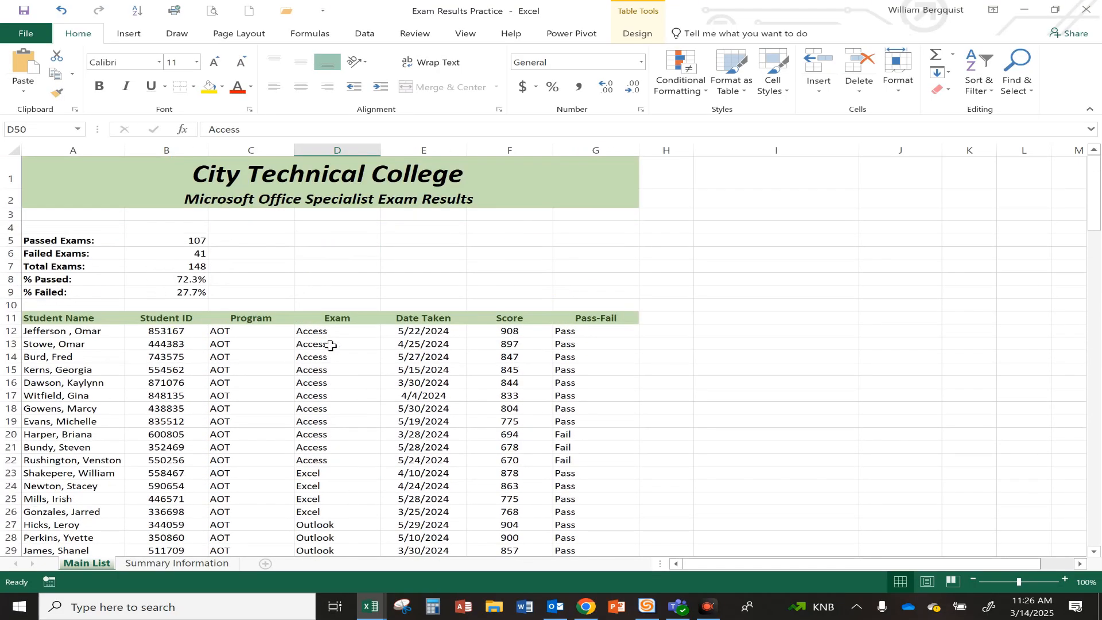
Sort the exam results table by Program from A to Z, with Date Taken from newest to oldest as second level.
left_click(242, 334)
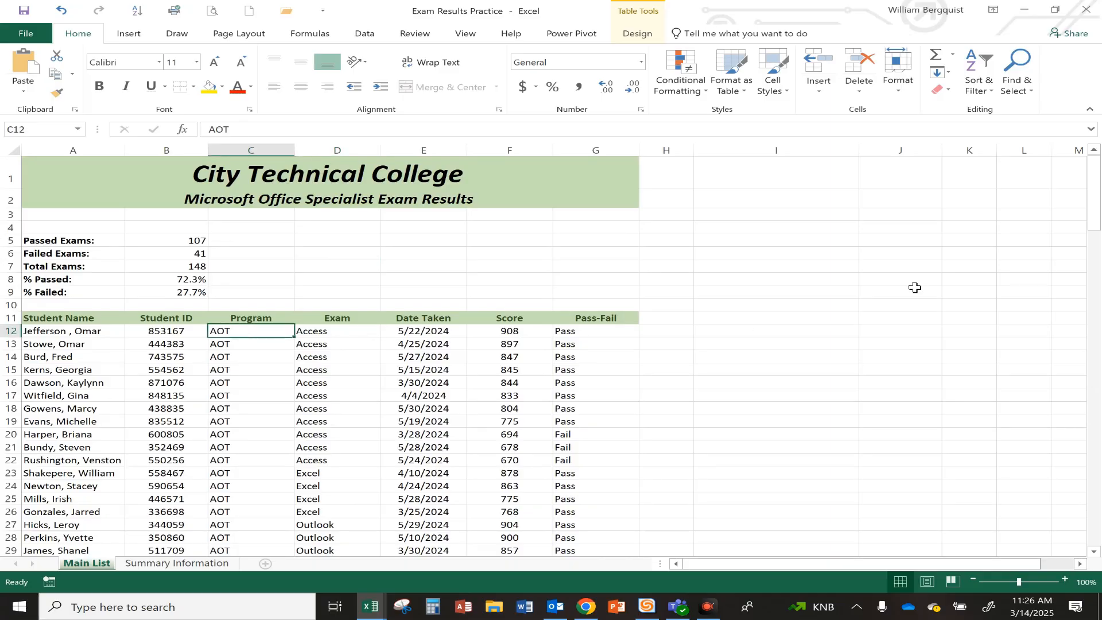
left_click(973, 89)
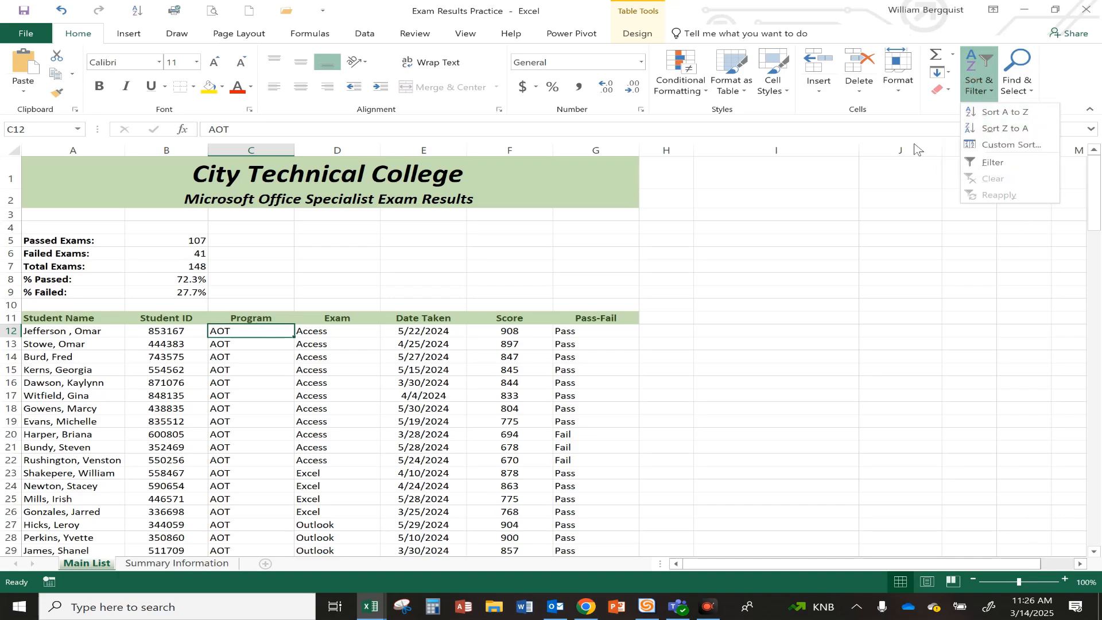
left_click(989, 144)
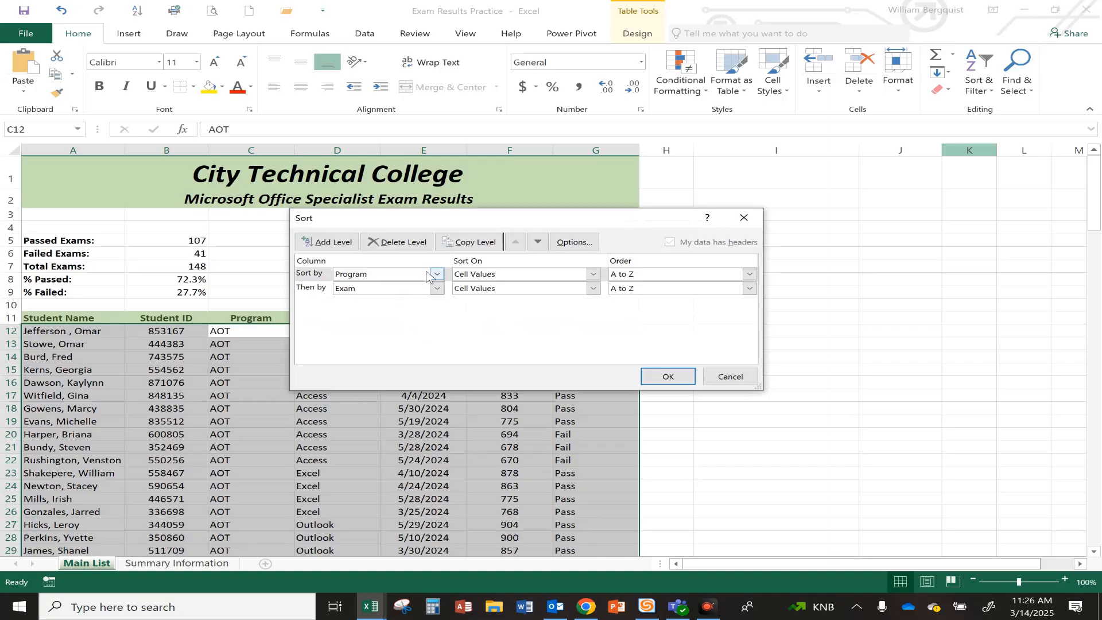
left_click(438, 274)
left_click(356, 305)
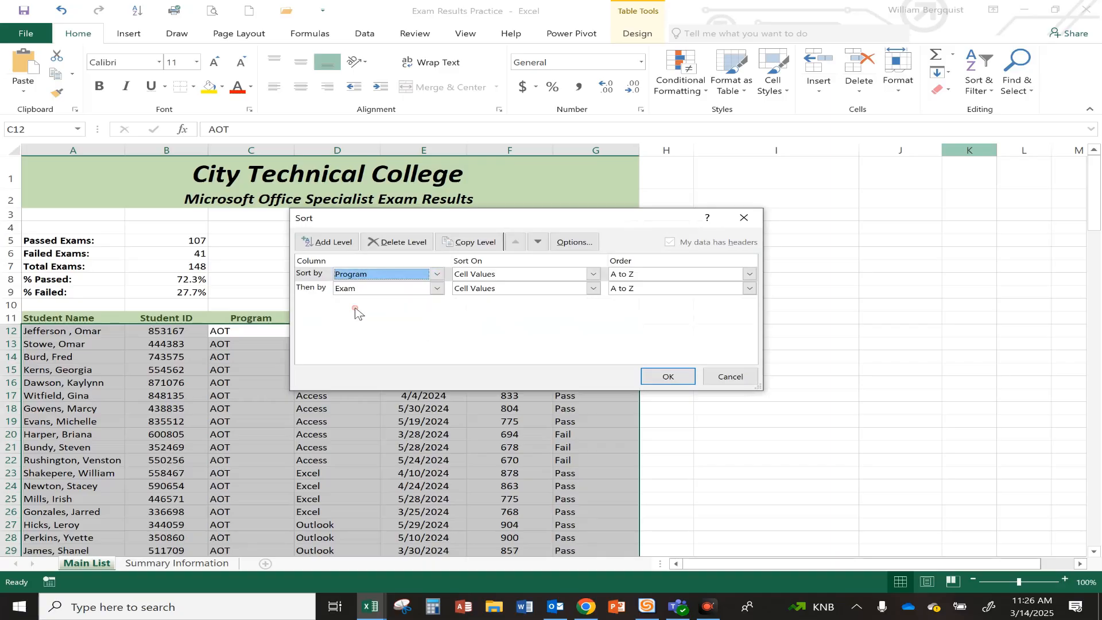
left_click(437, 288)
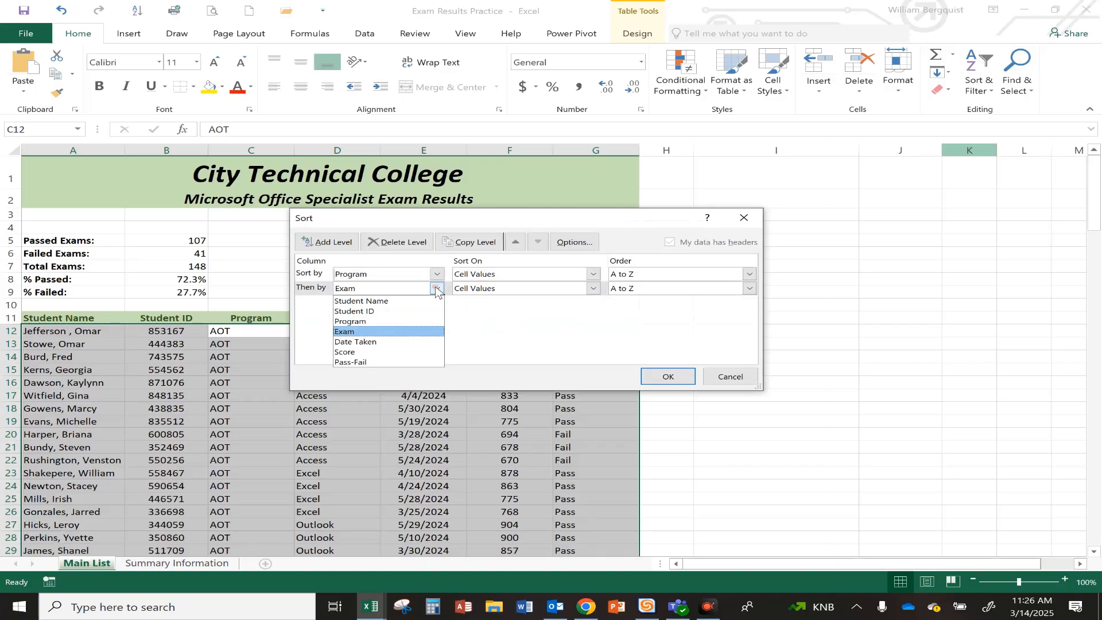
left_click(371, 341)
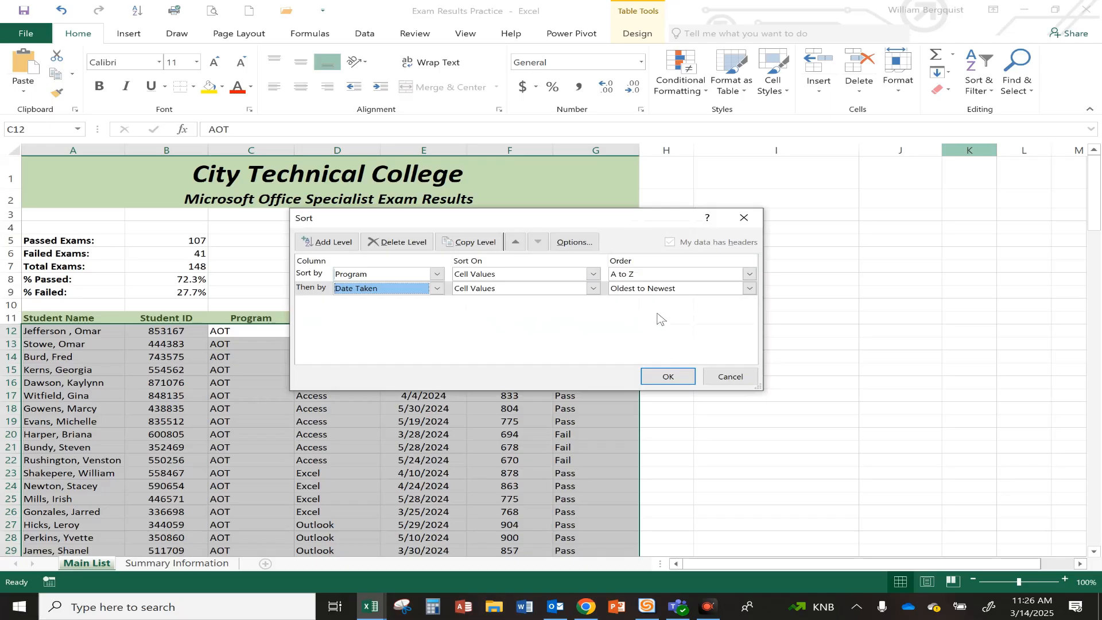
left_click(624, 293)
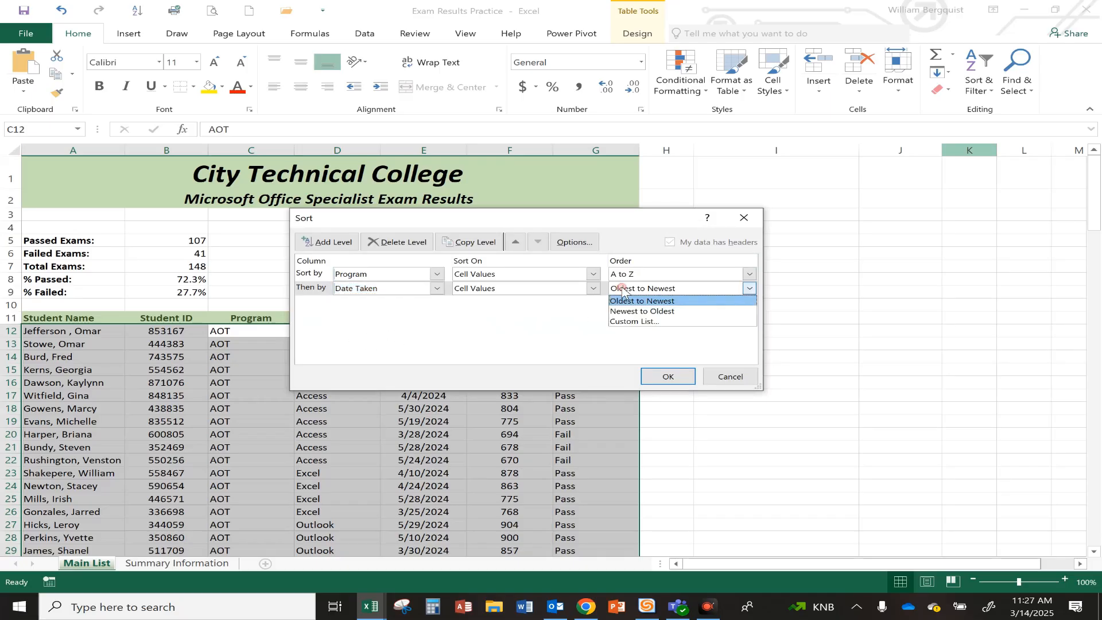
left_click(635, 304)
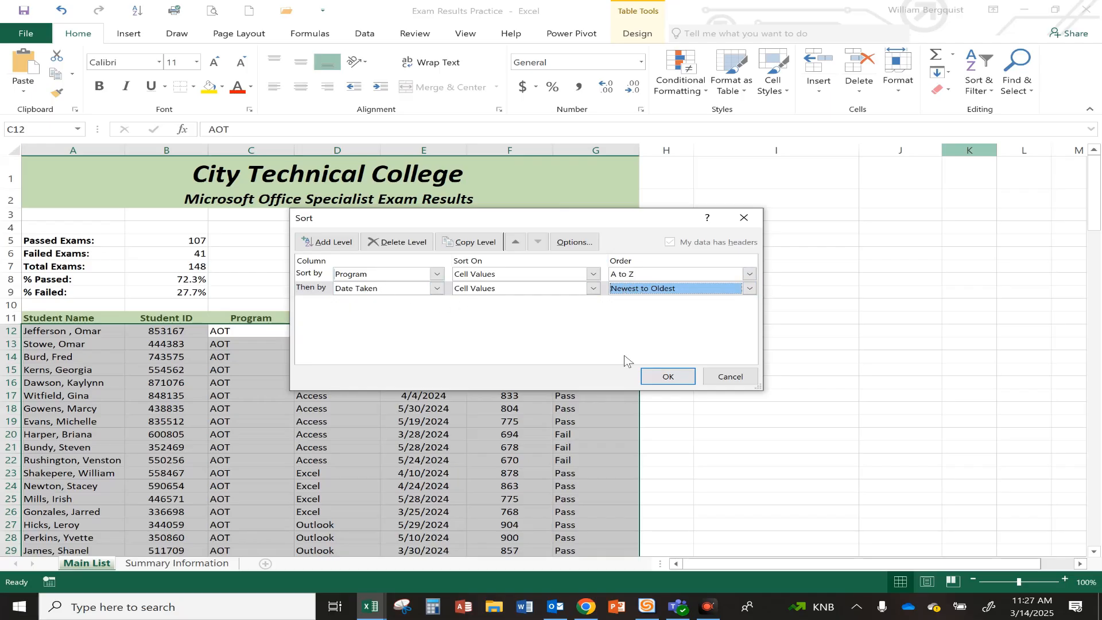
left_click(668, 377)
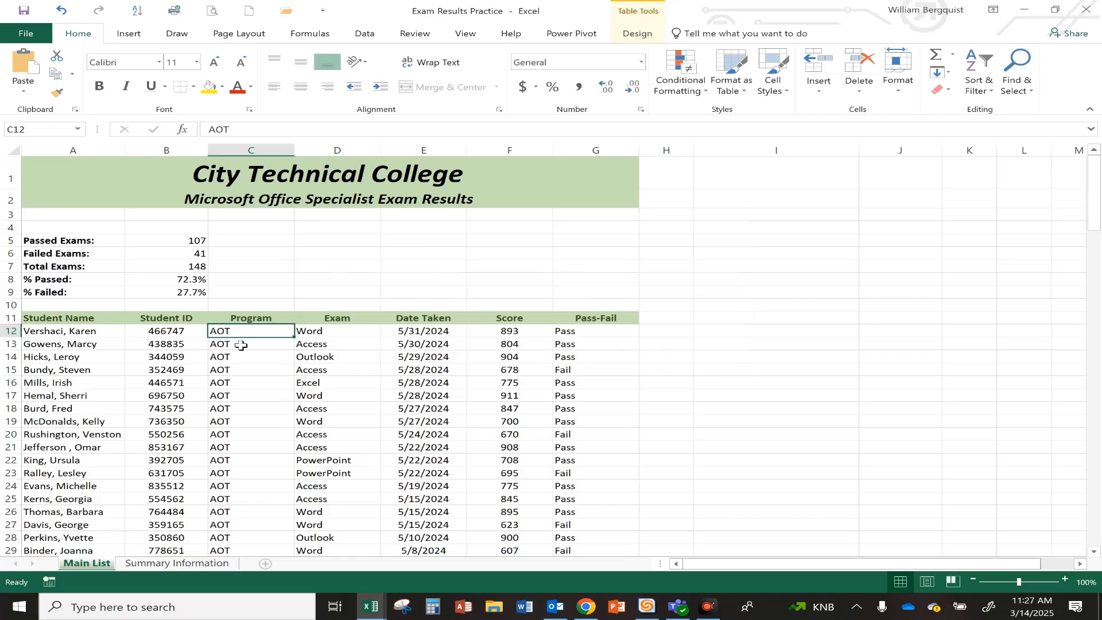
Examine the order of the Date Taken values within the AOT program rows.
left_click(390, 346)
scroll(464, 375, "down", 2)
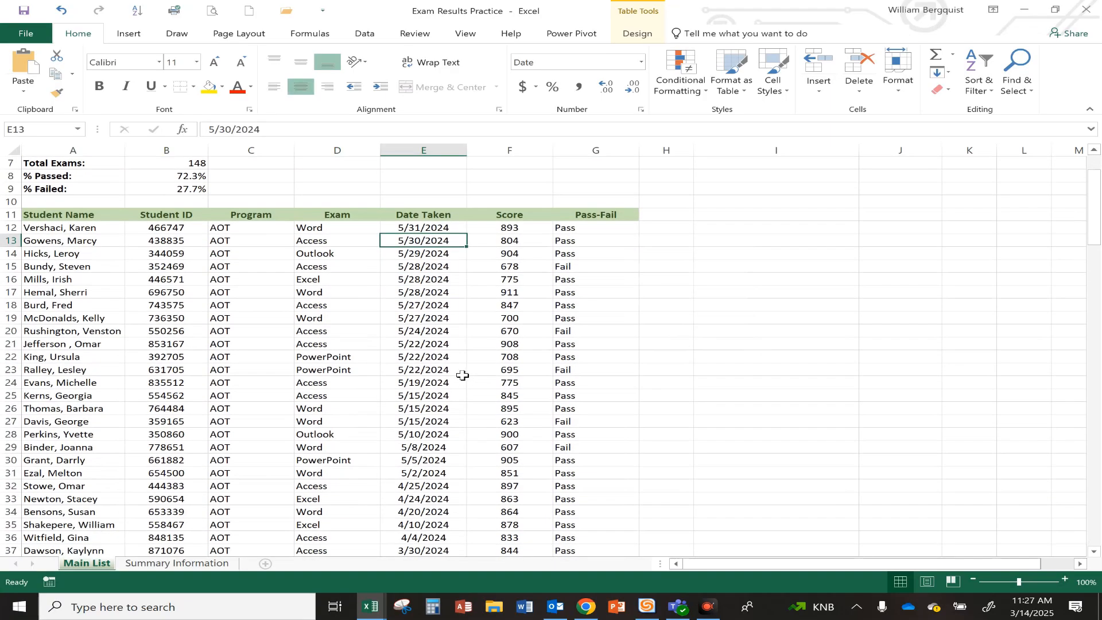
left_click(423, 292)
left_click(424, 344)
left_click(423, 382)
left_click(422, 404)
scroll(424, 404, "down", 3)
scroll(424, 403, "up", 5)
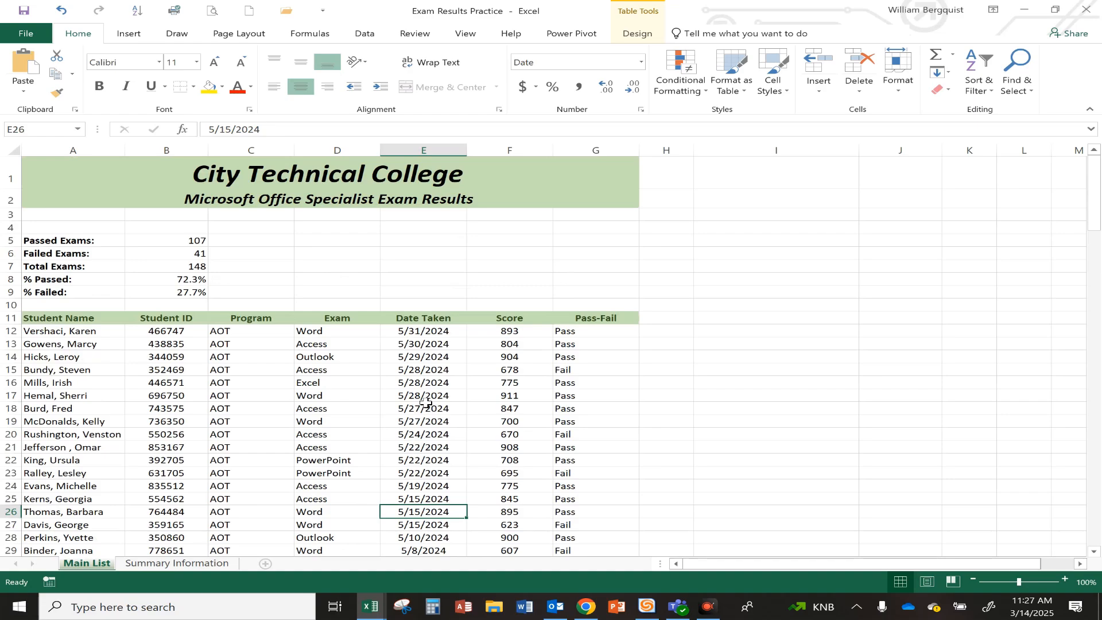
left_click(229, 357)
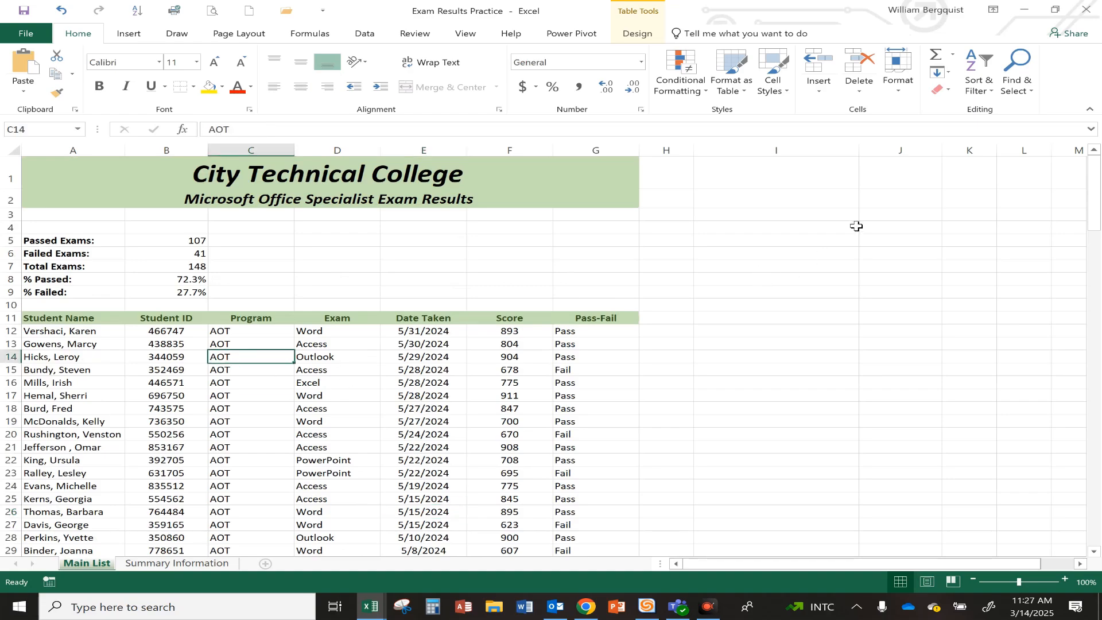
left_click(985, 92)
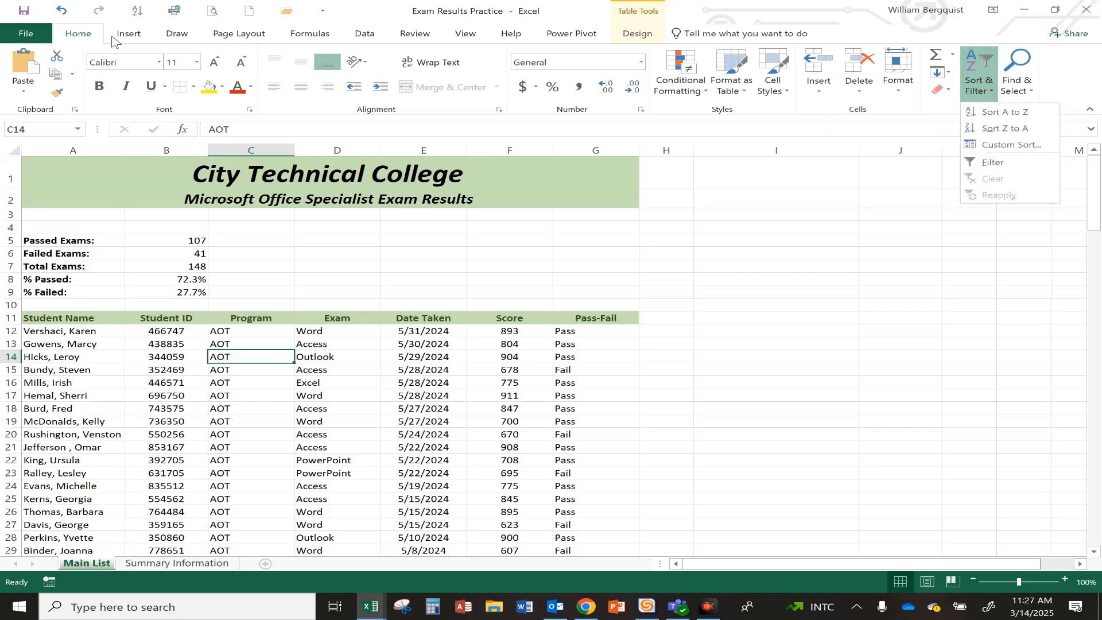
left_click(980, 144)
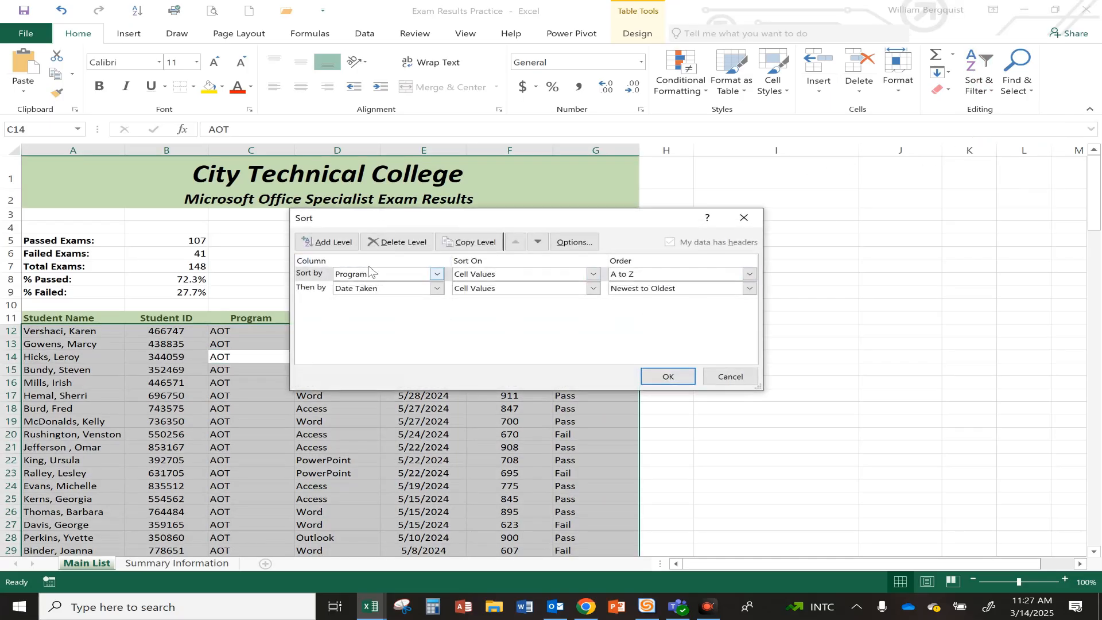
left_click(323, 241)
left_click(324, 242)
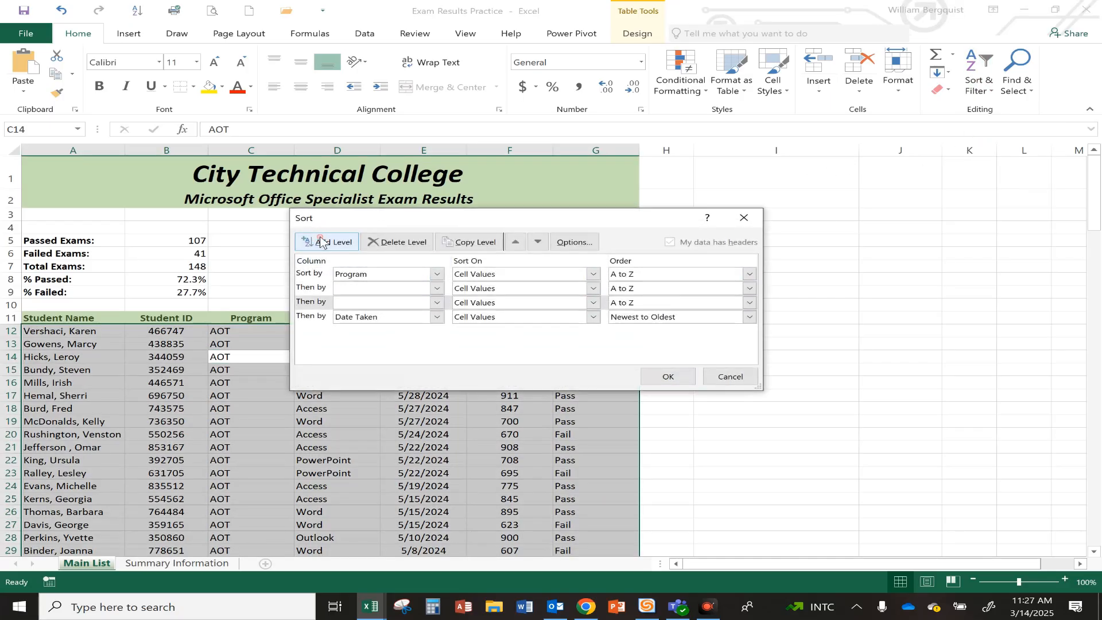
left_click(323, 242)
left_click(391, 308)
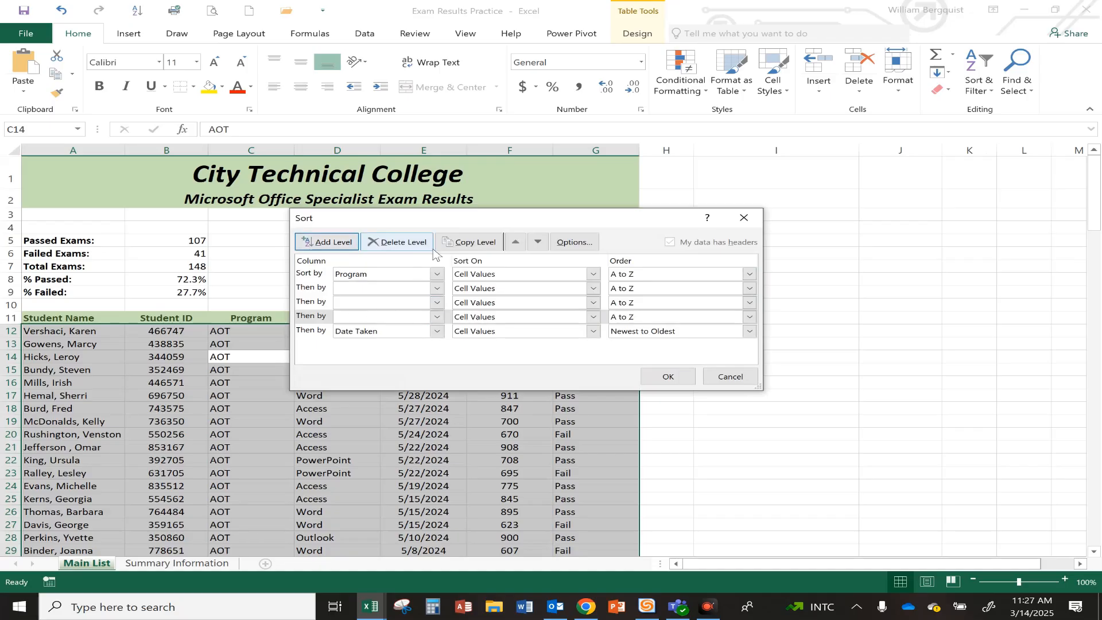
left_click(591, 243)
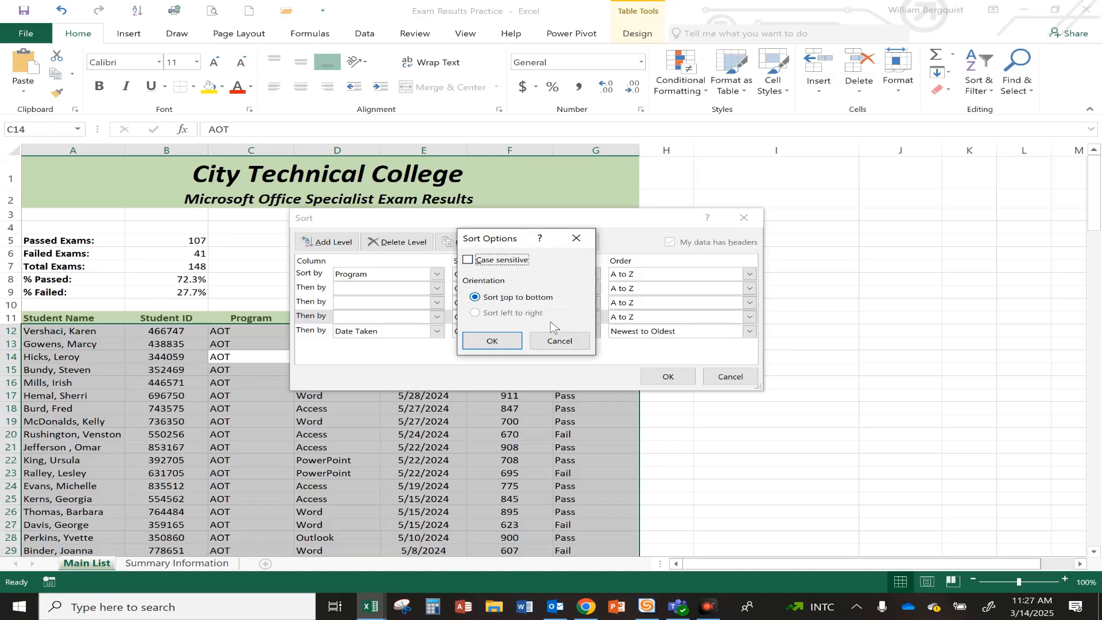
left_click(553, 342)
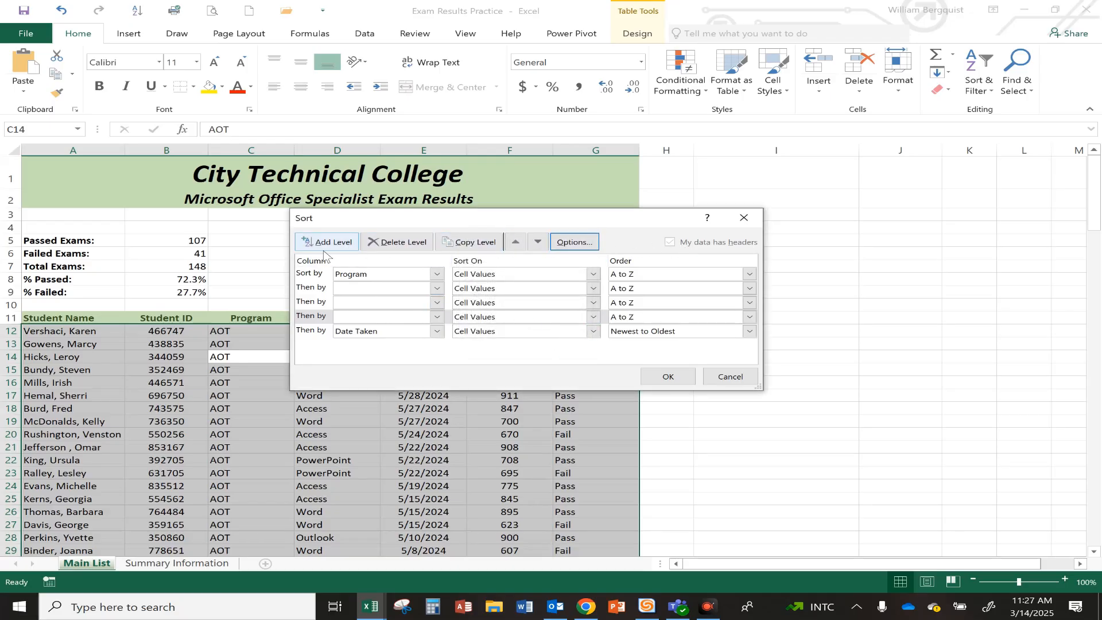
left_click(726, 379)
left_click(338, 379)
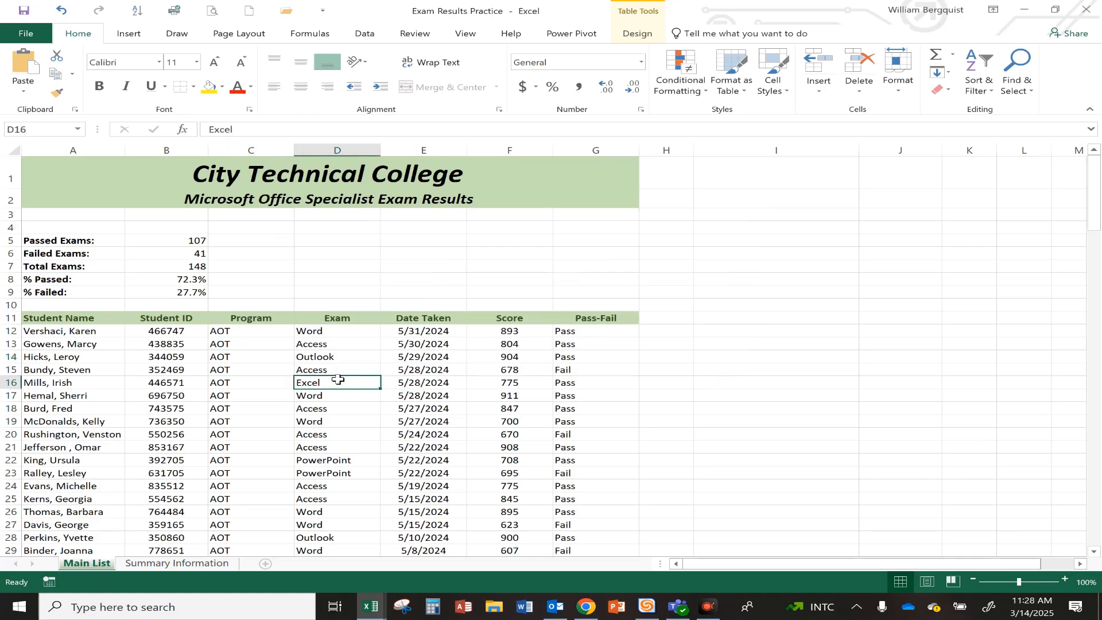
left_click(237, 405)
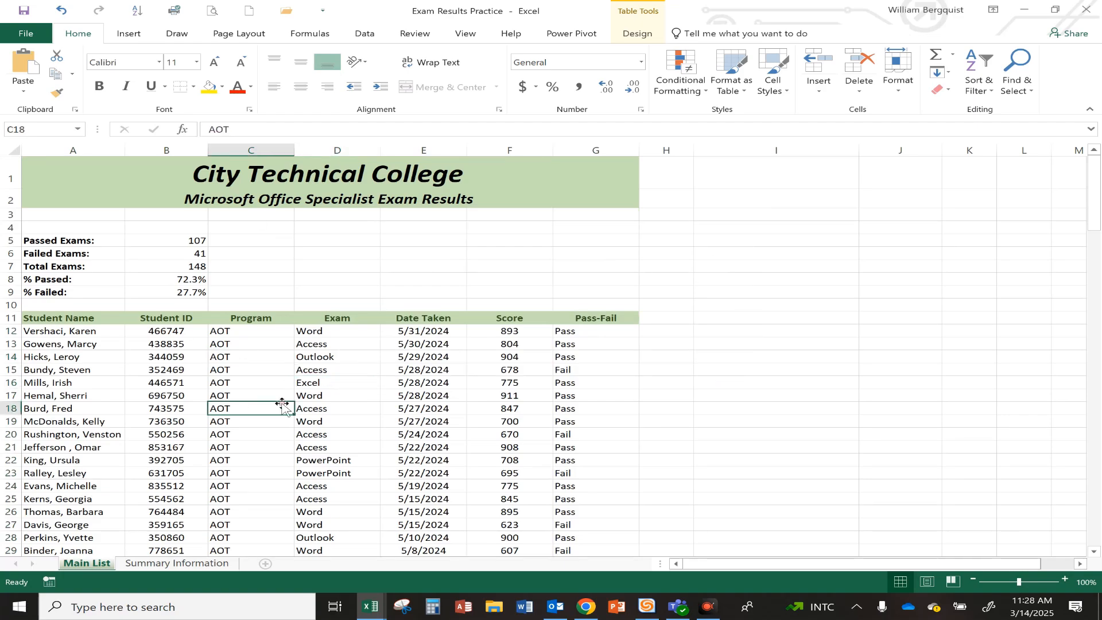
Turn on filtering for the exam results table from a cell in its Exam column.
left_click(331, 371)
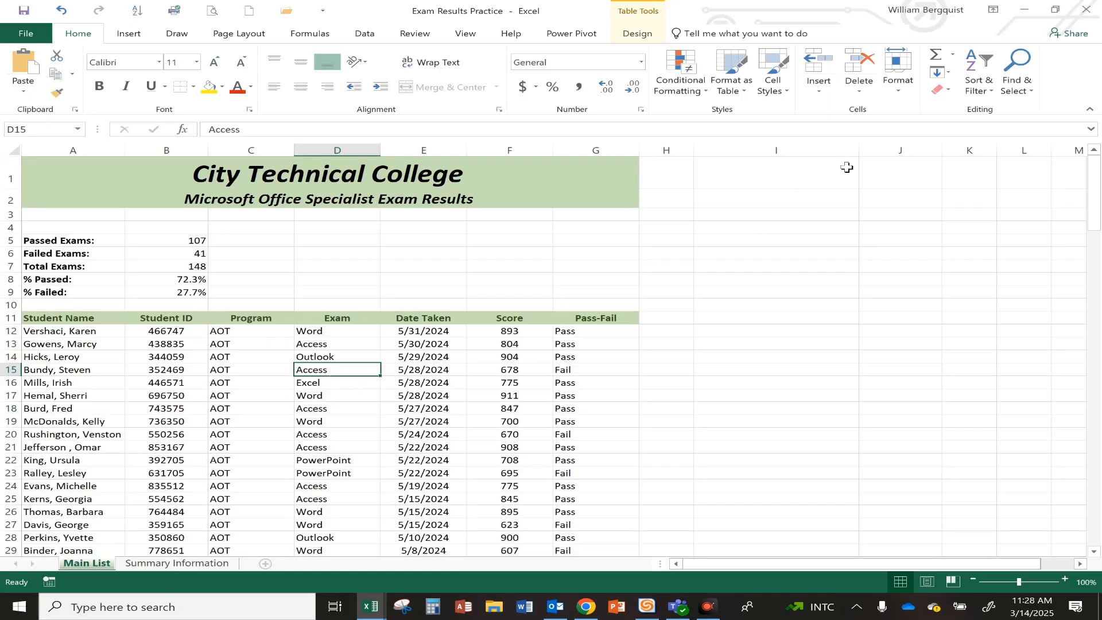
left_click(344, 409)
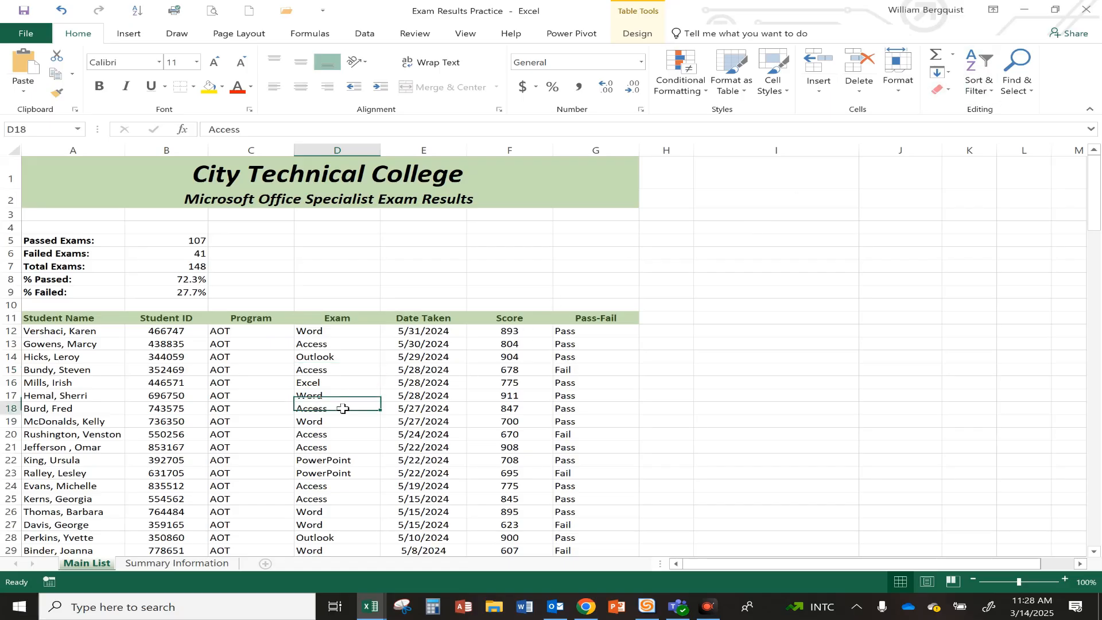
left_click(992, 85)
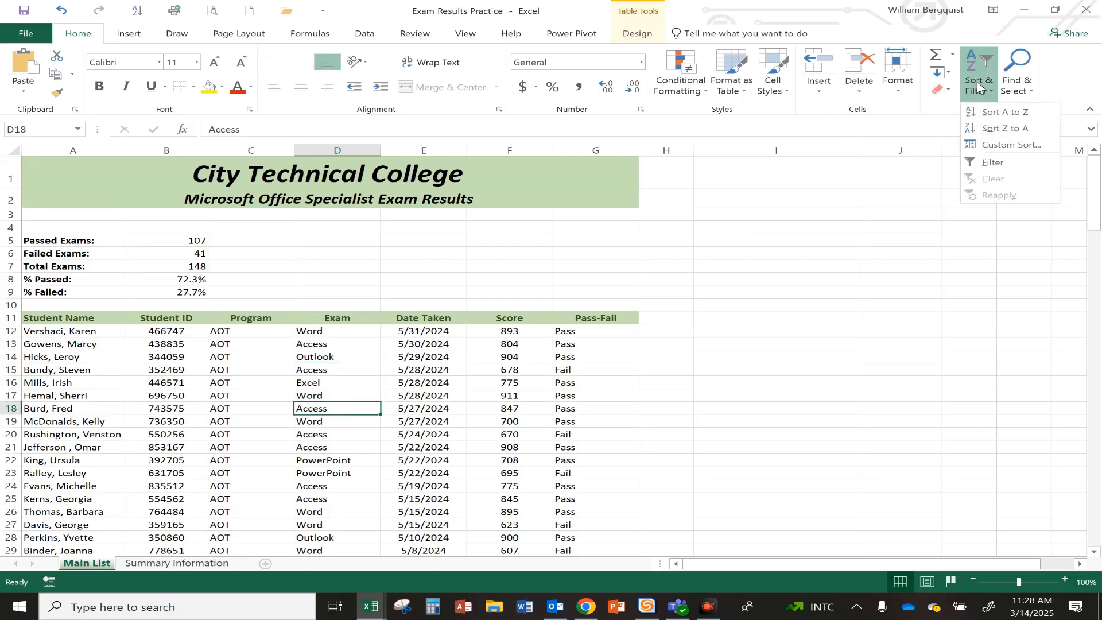
left_click(978, 163)
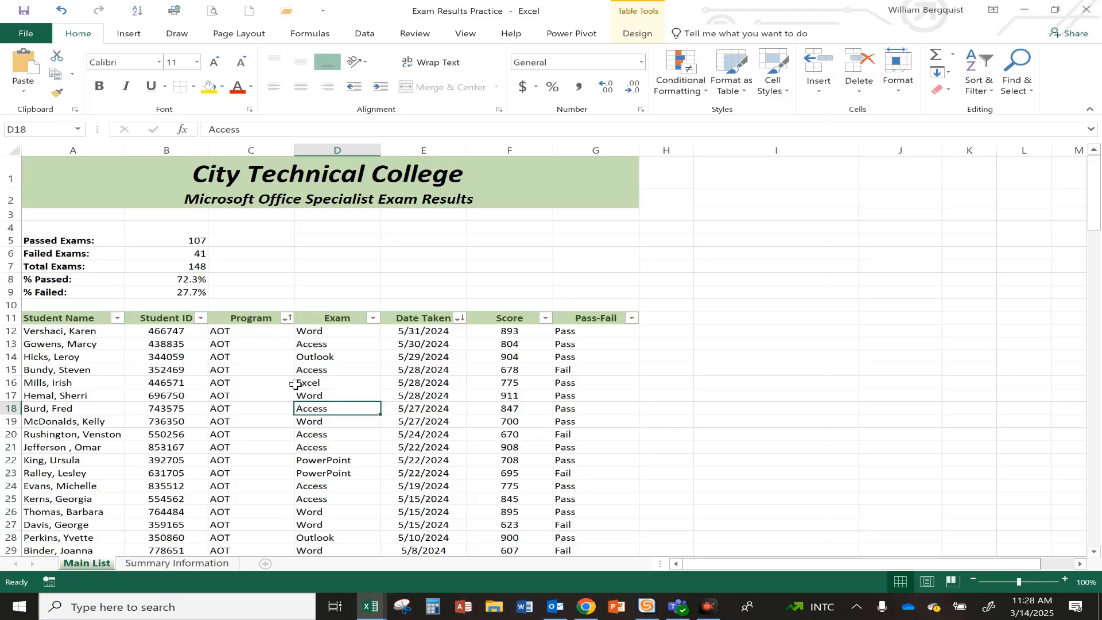
Filter the Exam column to show only Word and look through the matching rows.
left_click(373, 318)
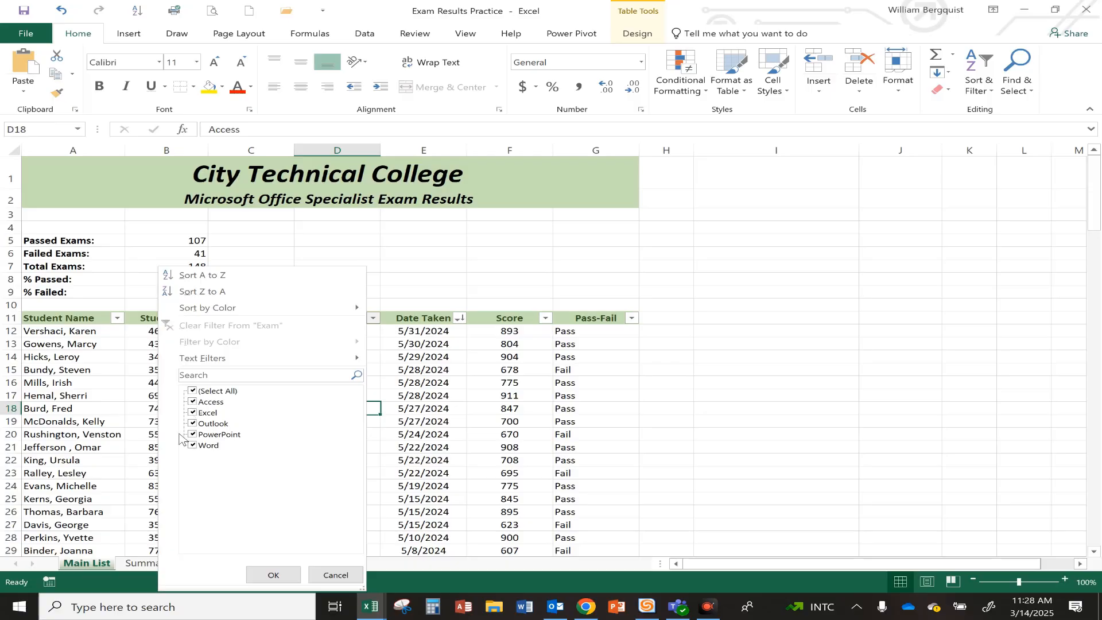
left_click(194, 392)
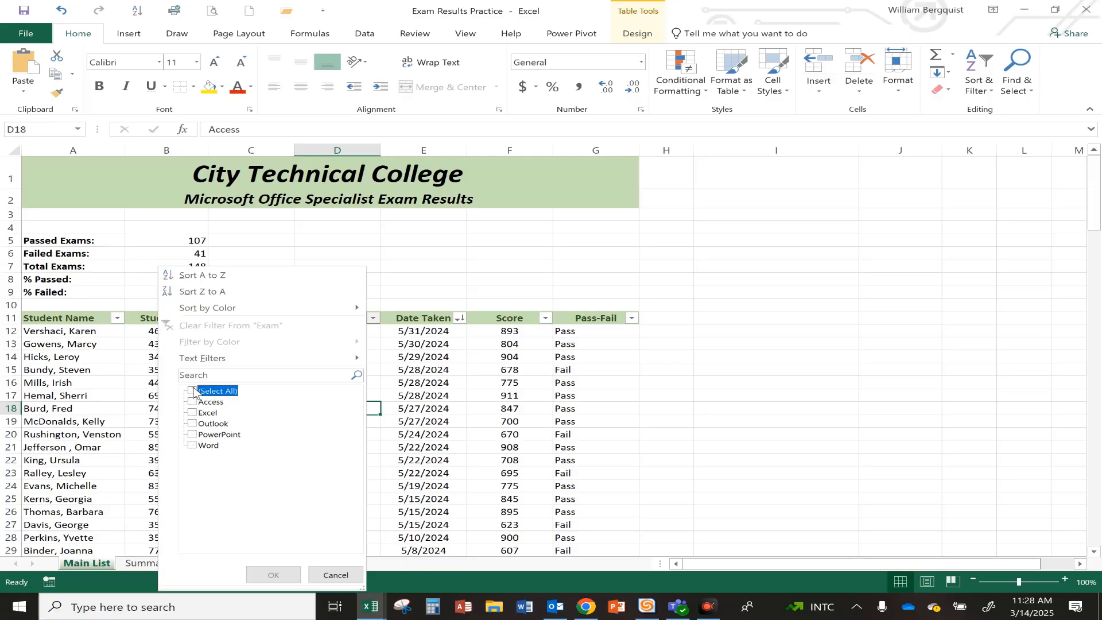
left_click(194, 446)
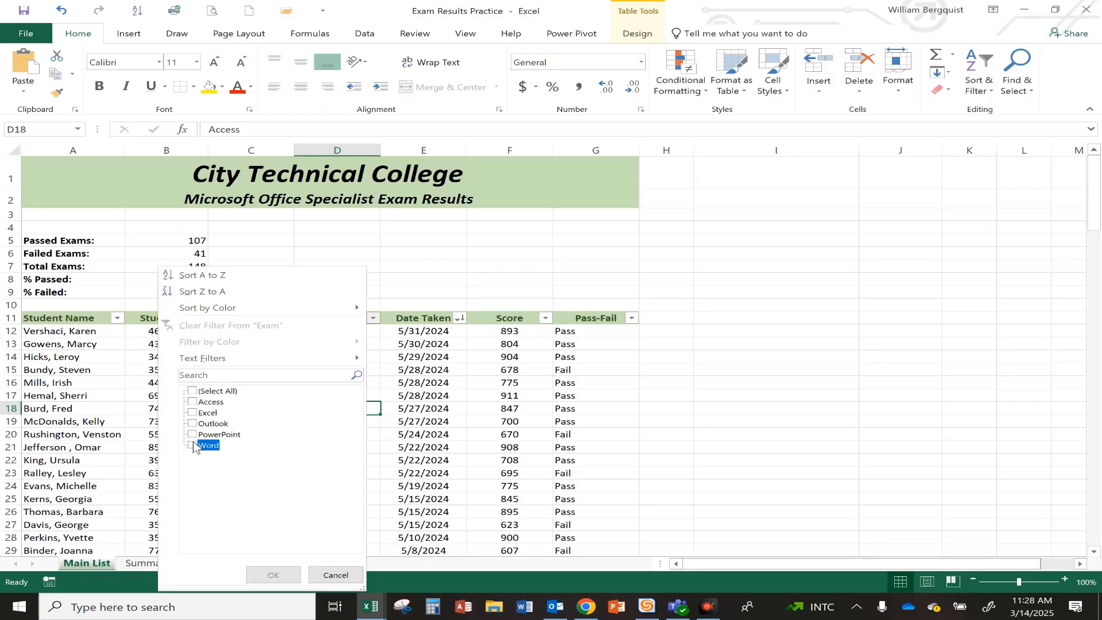
left_click(277, 575)
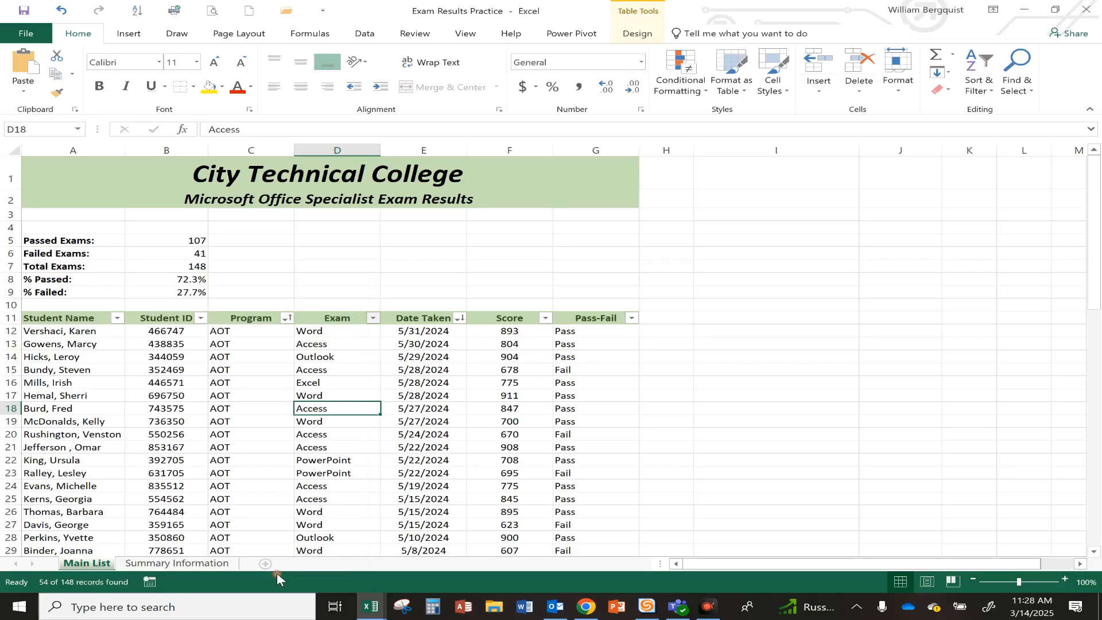
scroll(361, 436, "down", 10)
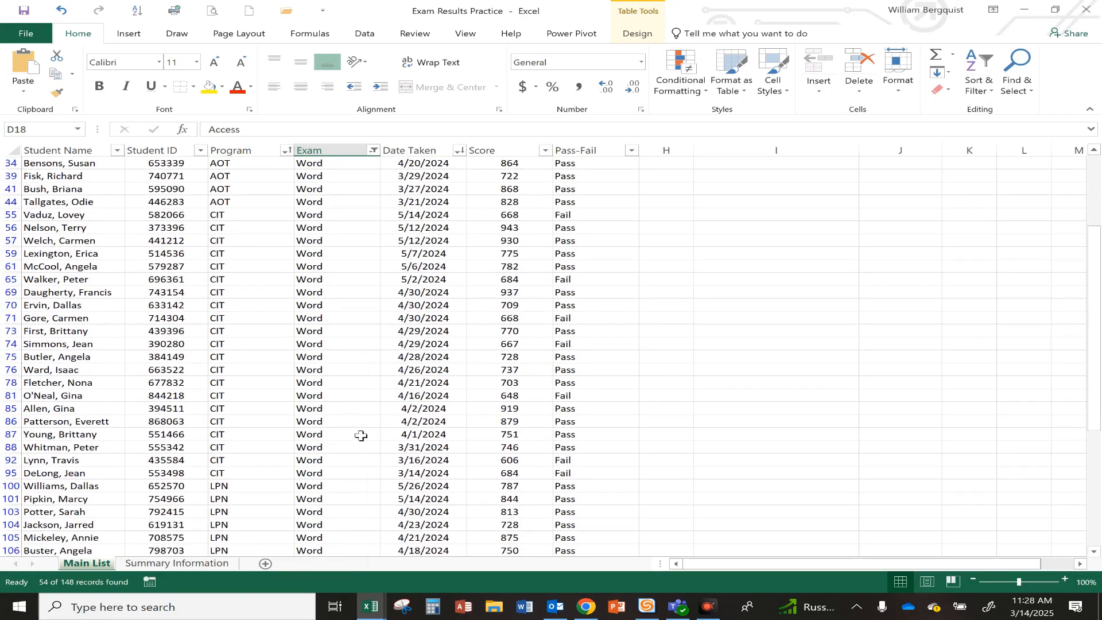
scroll(361, 436, "down", 4)
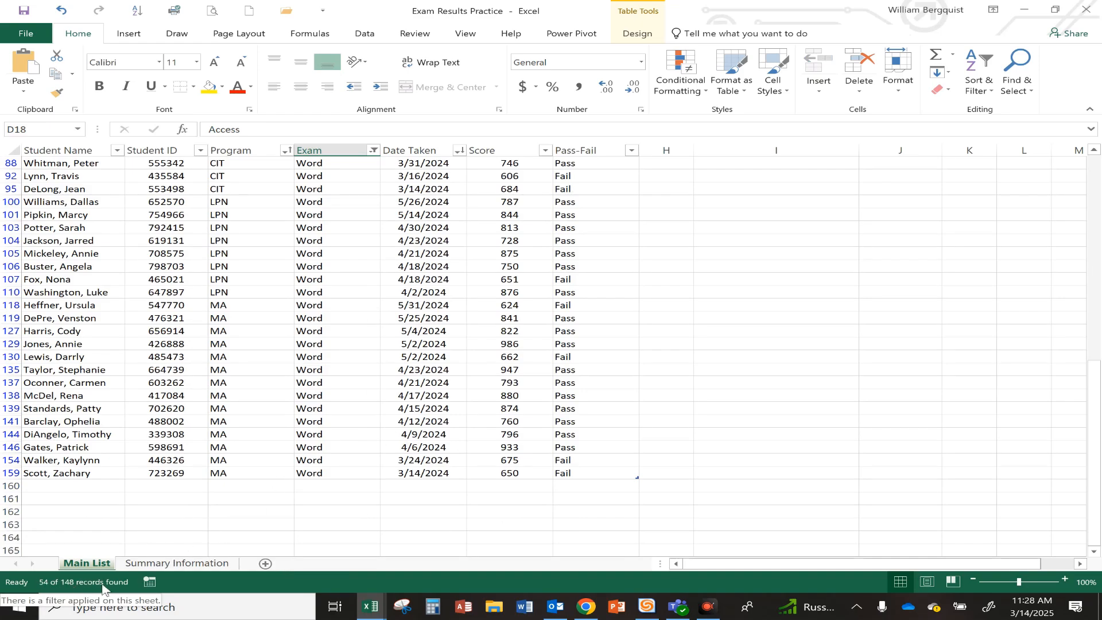
scroll(360, 382, "up", 6)
scroll(359, 383, "up", 6)
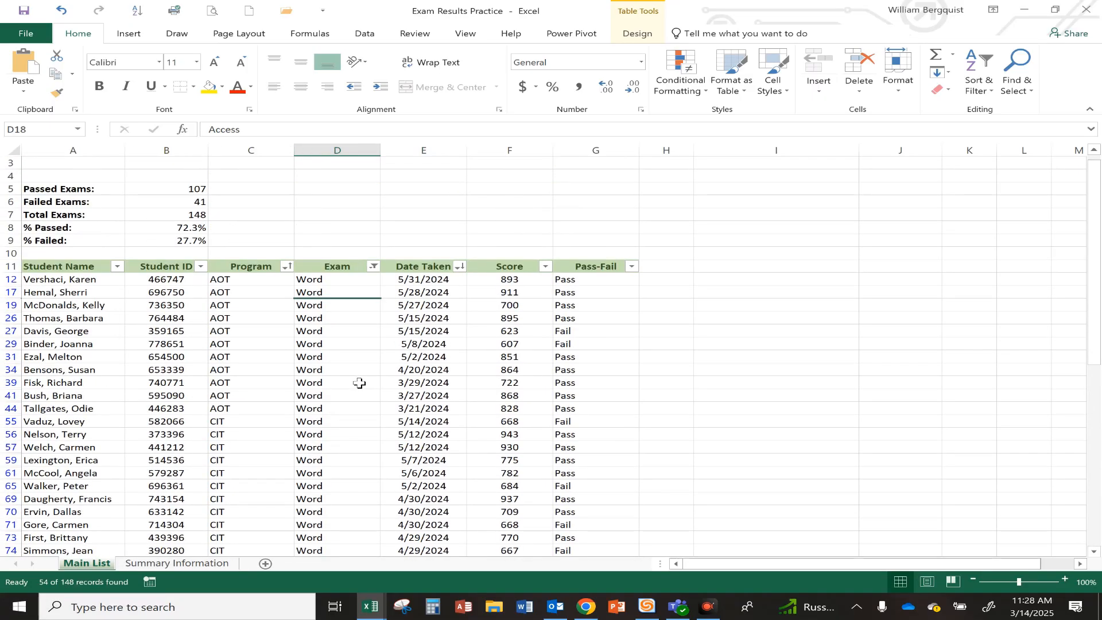
Filter the Pass-Fail column to exclude Fail, keeping only the Pass rows.
left_click(633, 268)
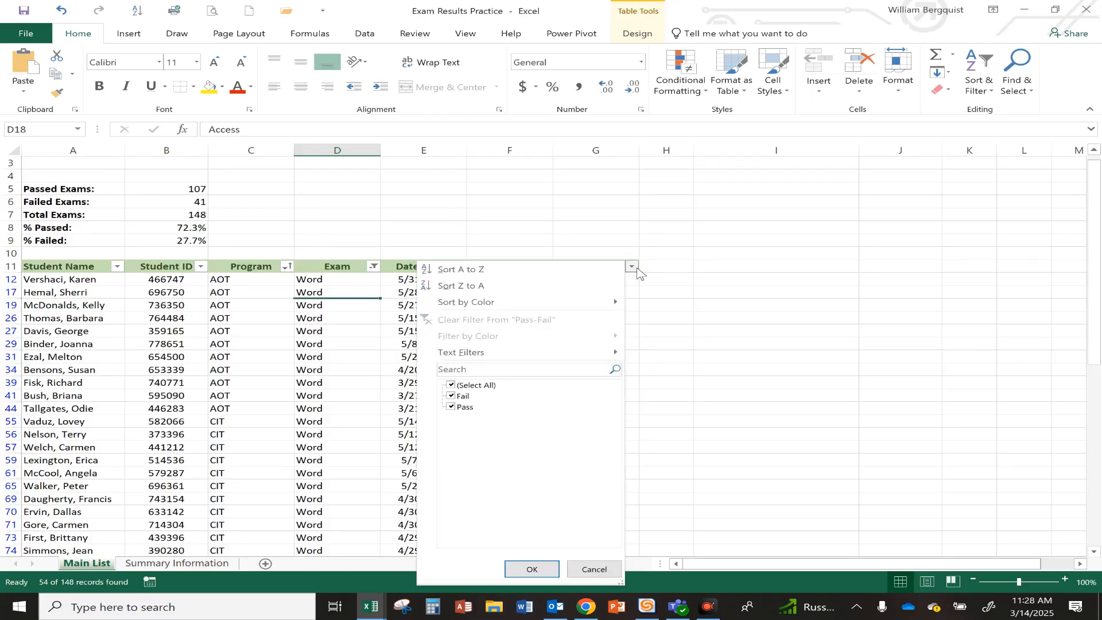
left_click(452, 396)
left_click(532, 568)
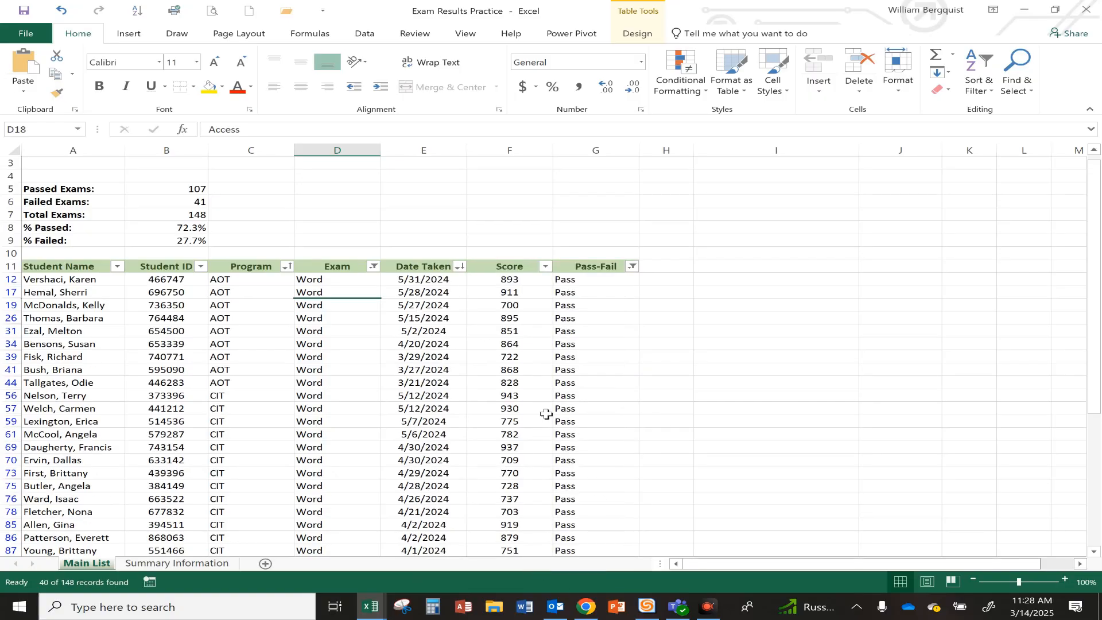
scroll(546, 413, "down", 4)
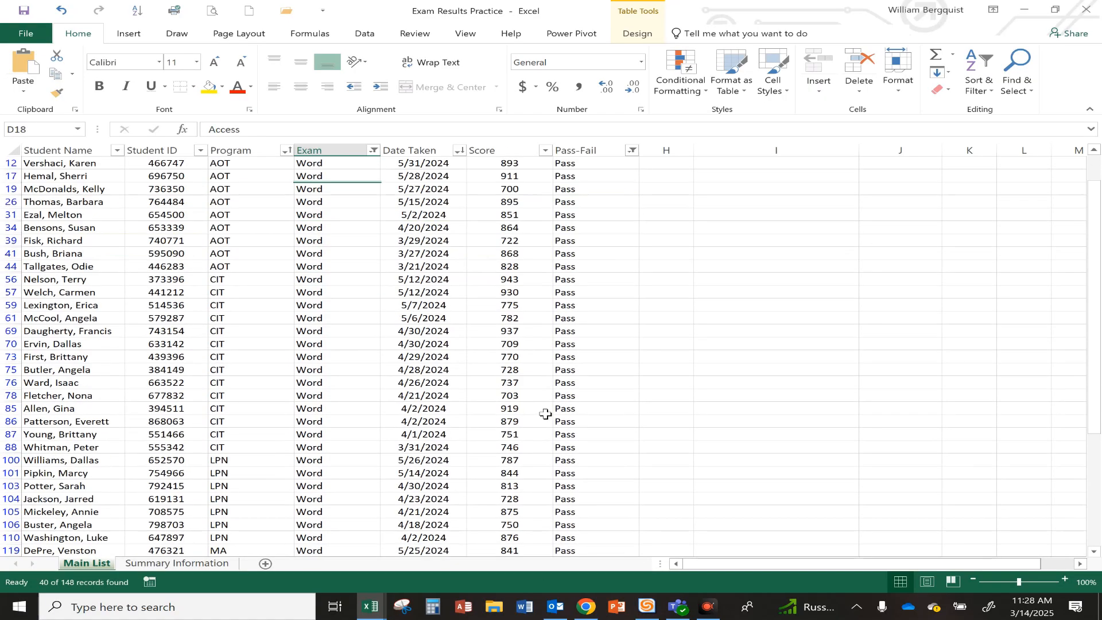
scroll(545, 414, "up", 5)
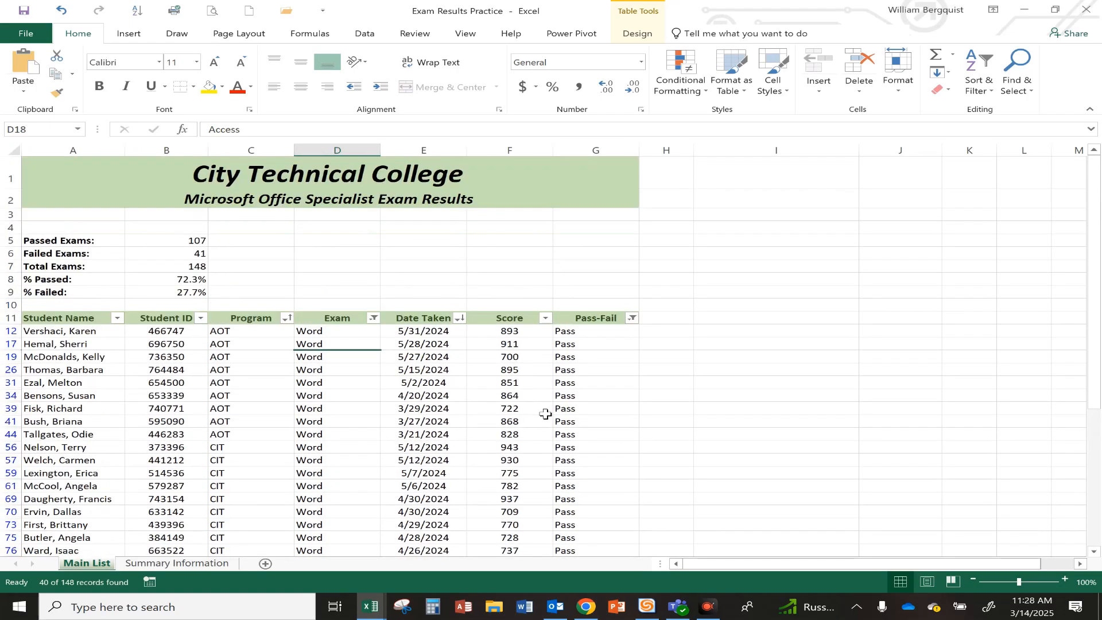
Filter the Date Taken column to May 2024 by excluding March and April.
left_click(422, 357)
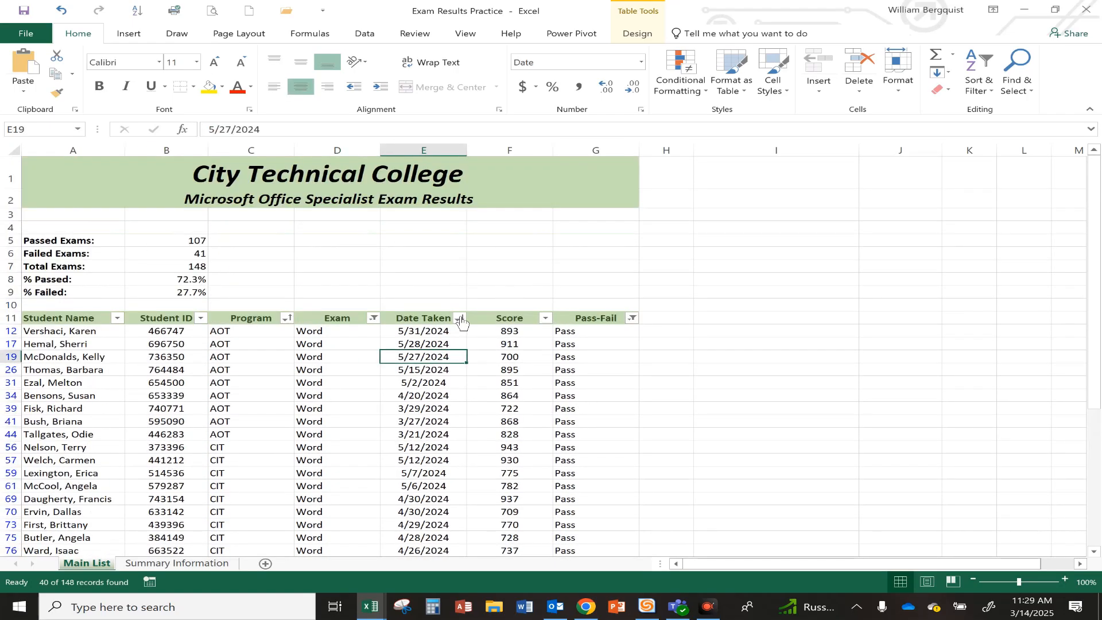
left_click(460, 318)
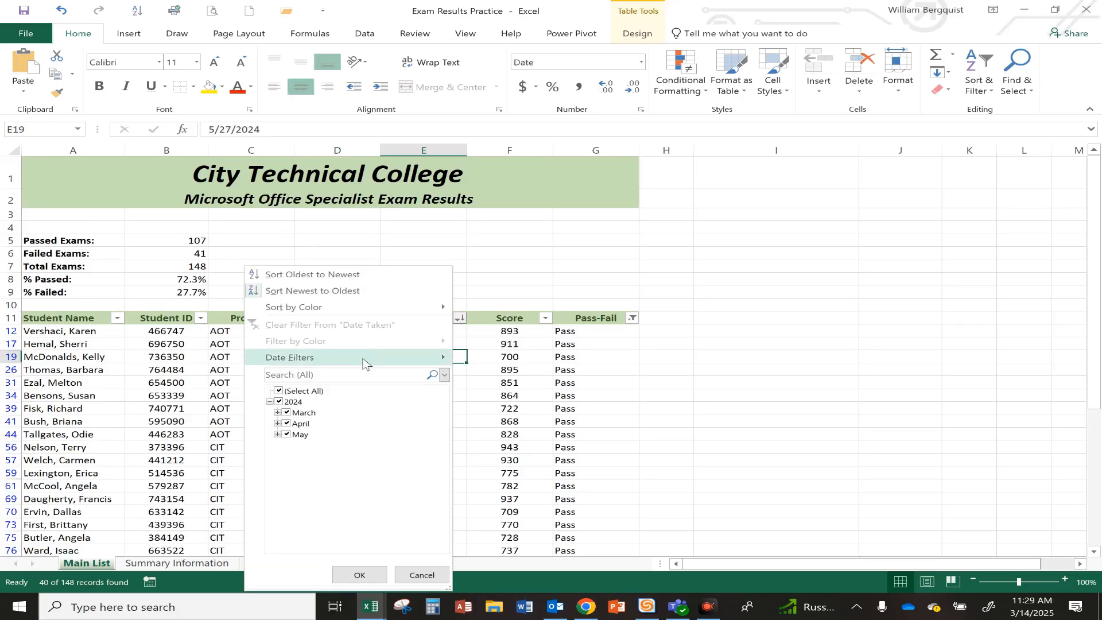
left_click(287, 423)
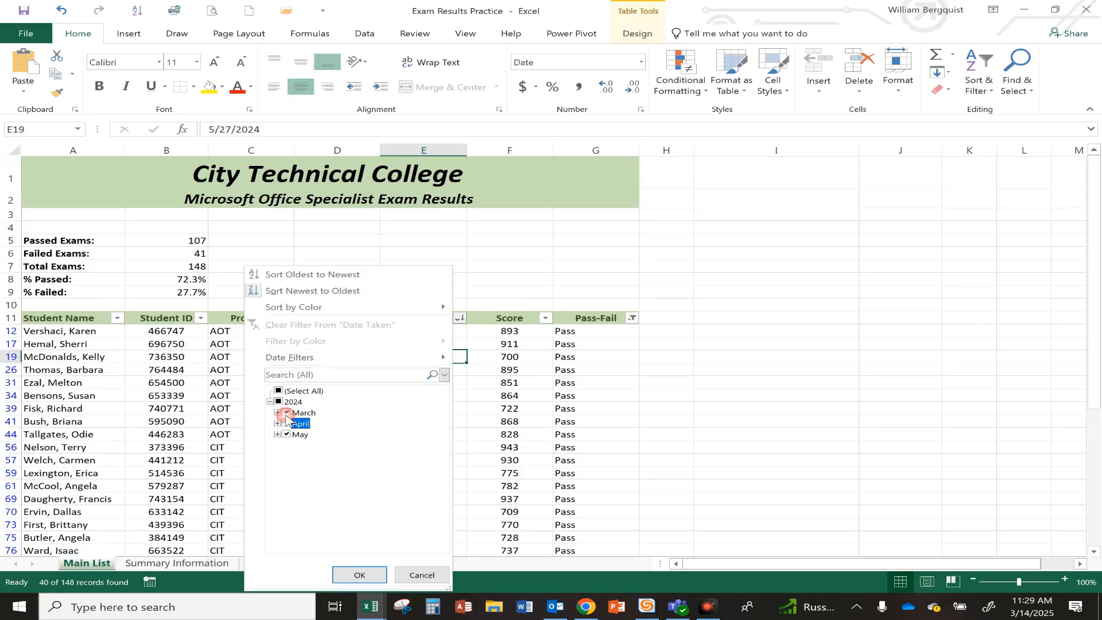
left_click(287, 412)
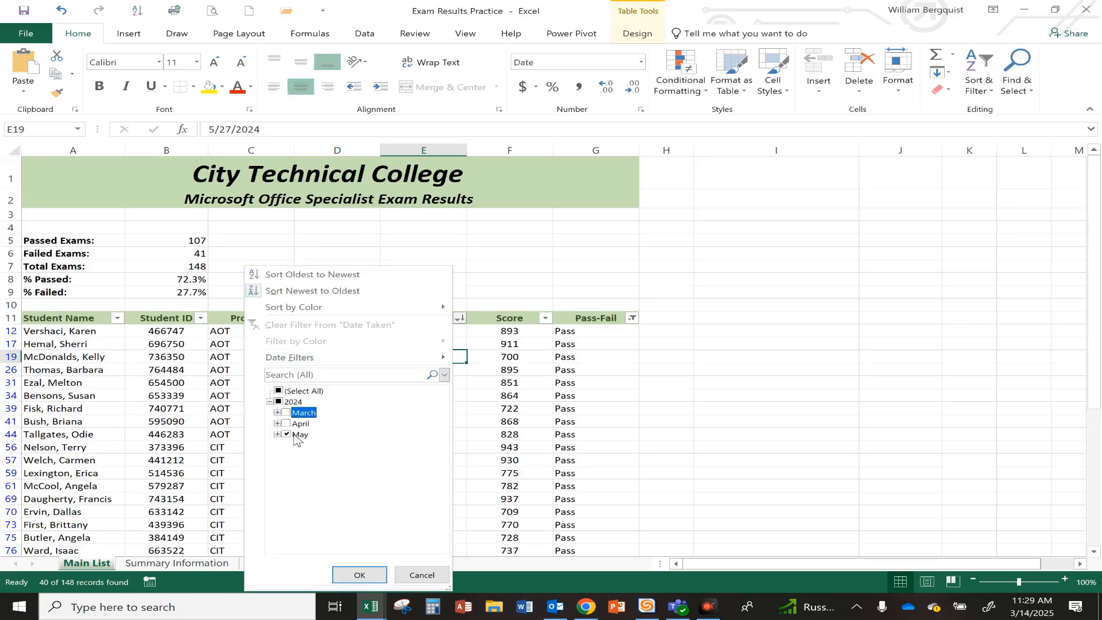
left_click(359, 575)
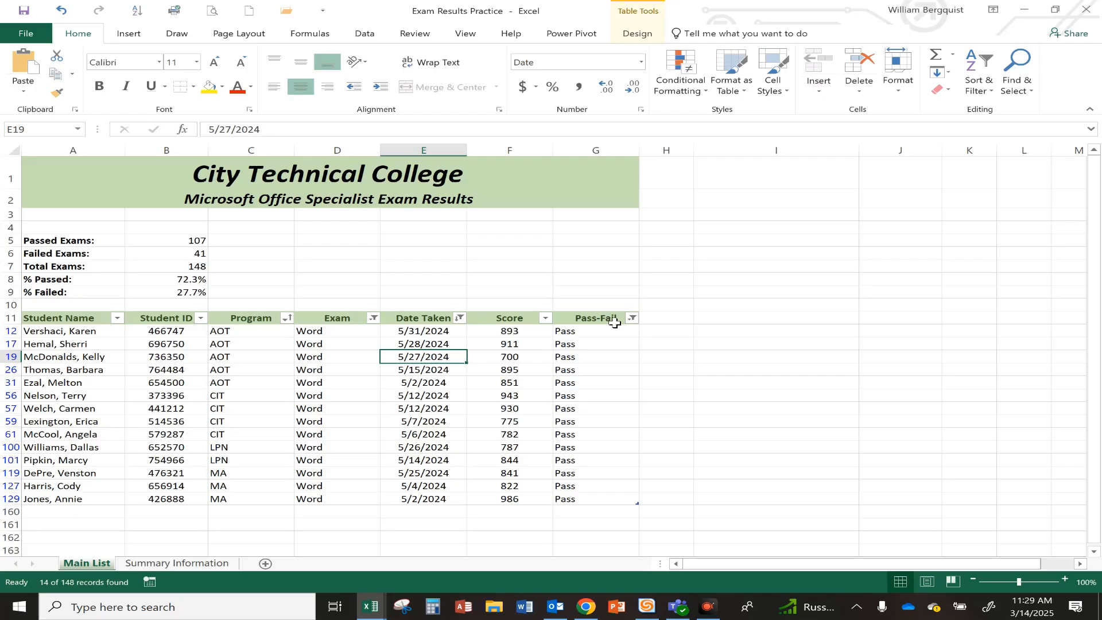
Clear all filters from the exam results table and look through the full list.
left_click(983, 92)
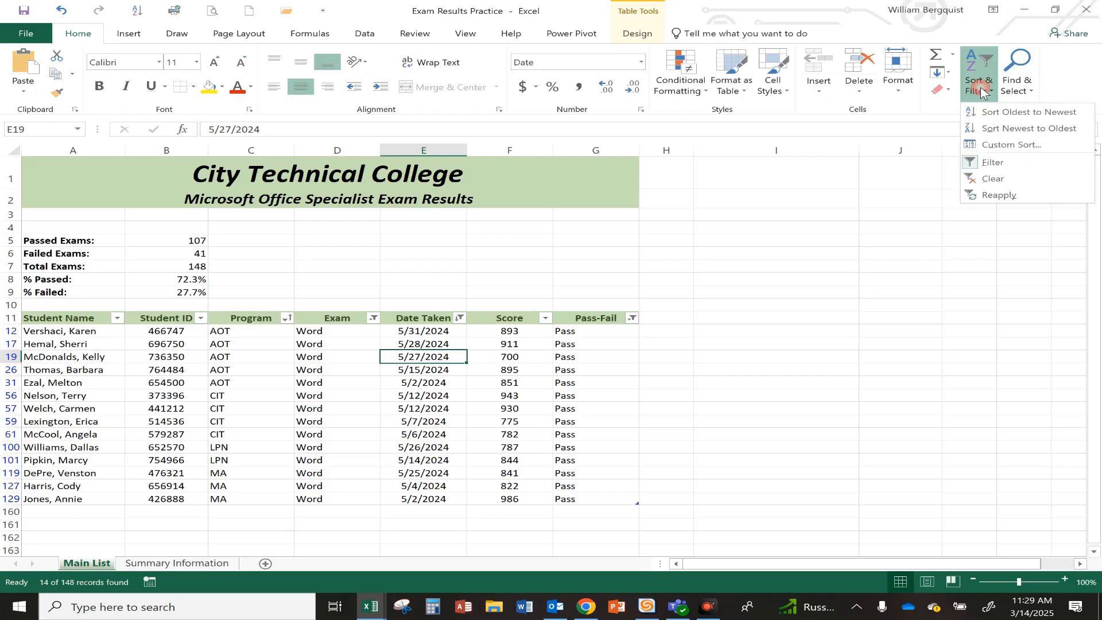
left_click(991, 179)
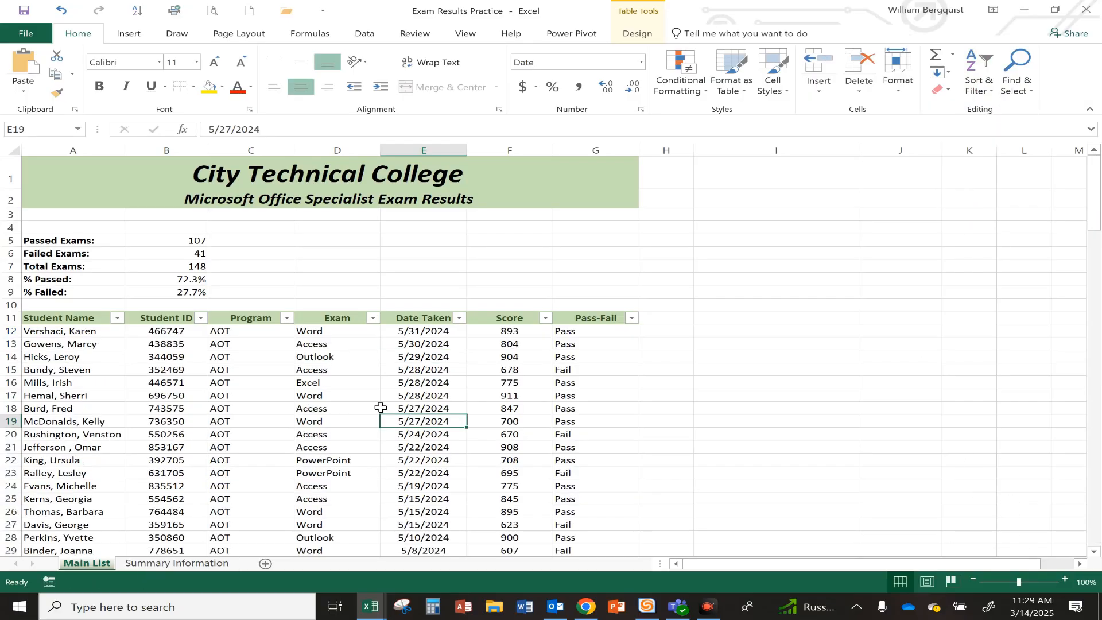
left_click(345, 424)
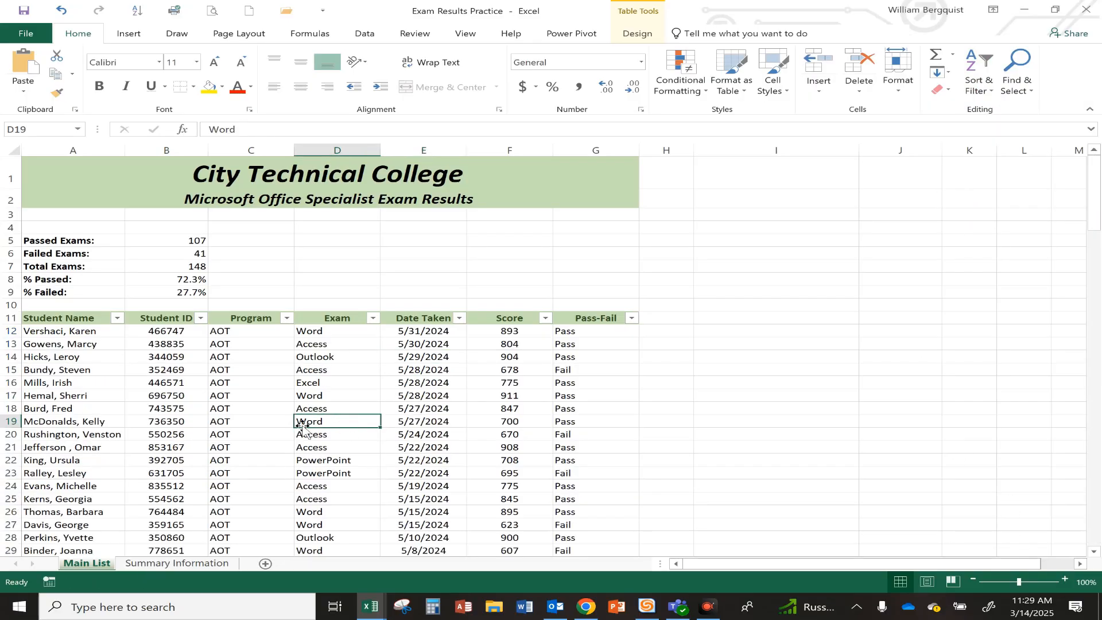
scroll(390, 446, "down", 8)
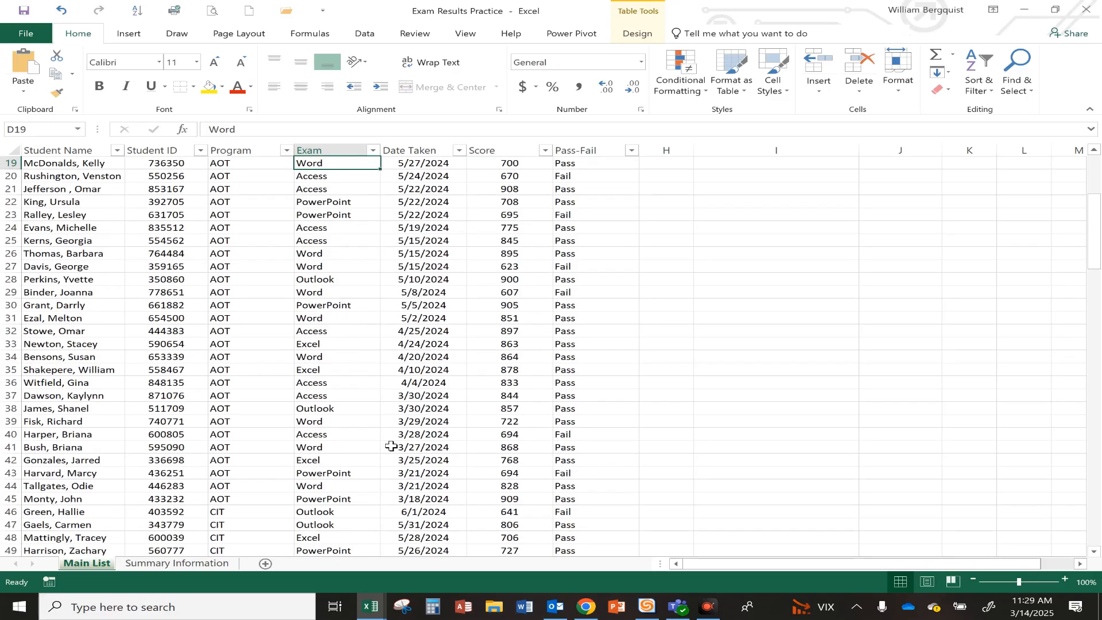
scroll(391, 446, "down", 3)
scroll(391, 446, "up", 11)
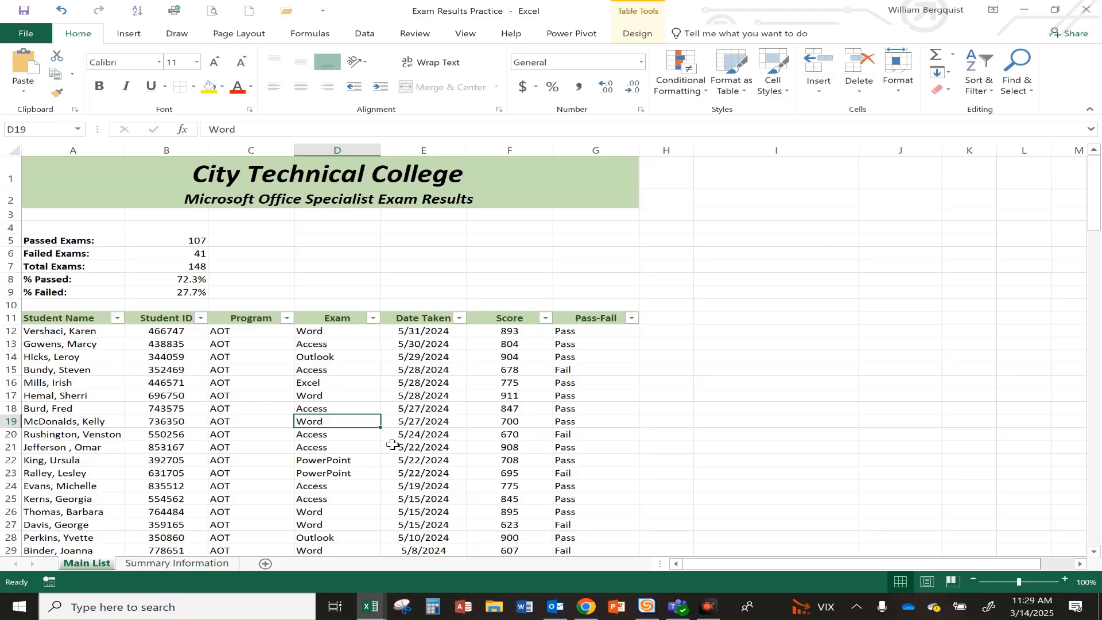
Filter the Score column to values between 900 and 1000 and look through the matching rows.
left_click(489, 370)
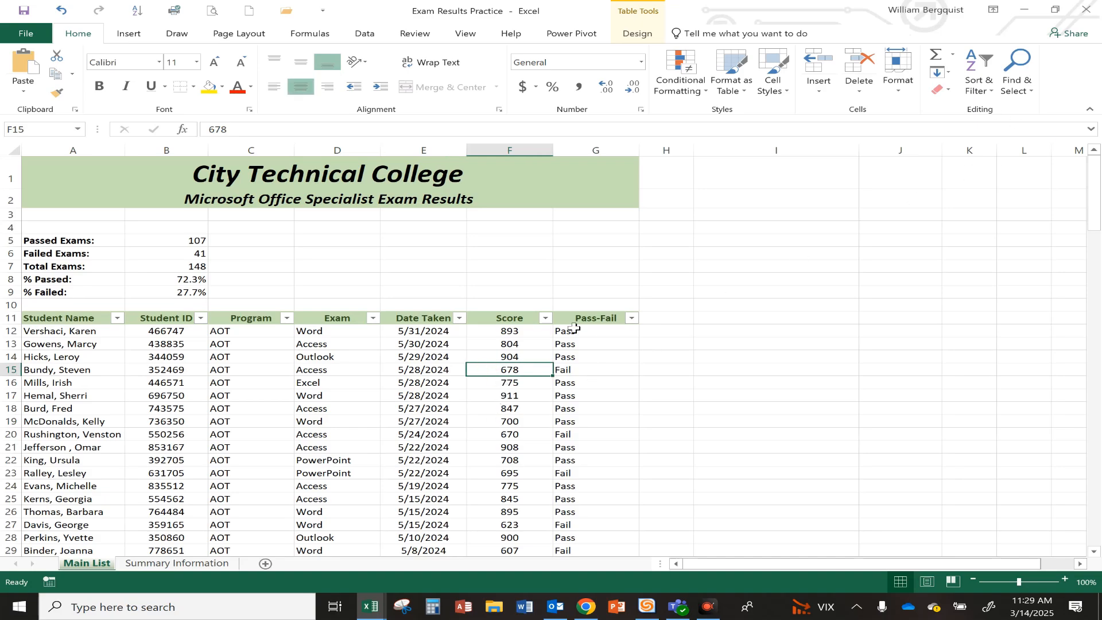
left_click(545, 318)
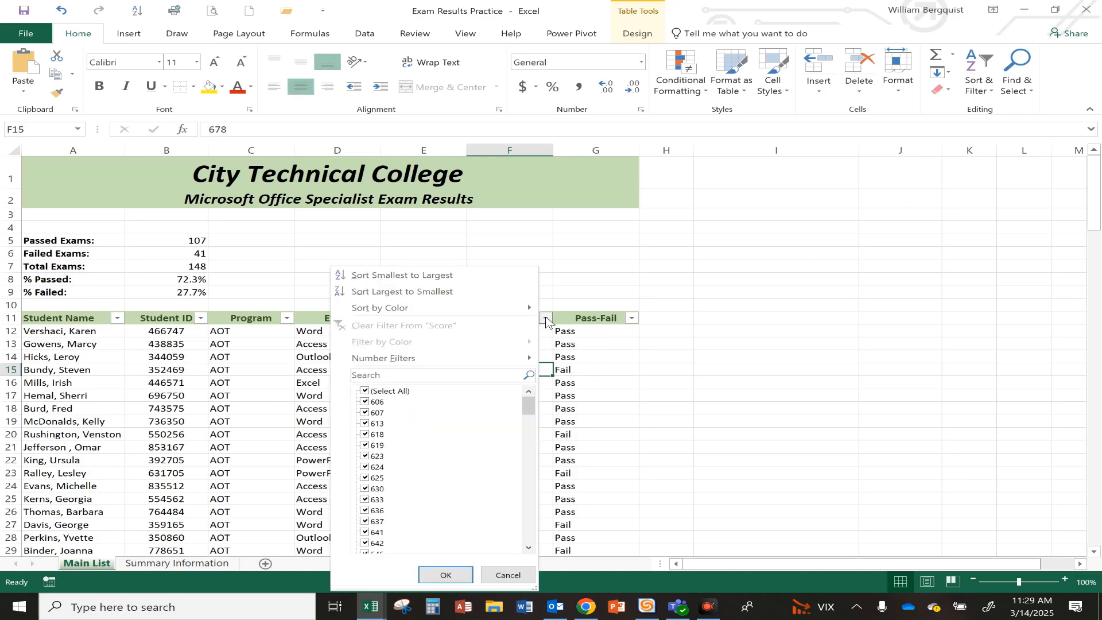
mouse_move(456, 359)
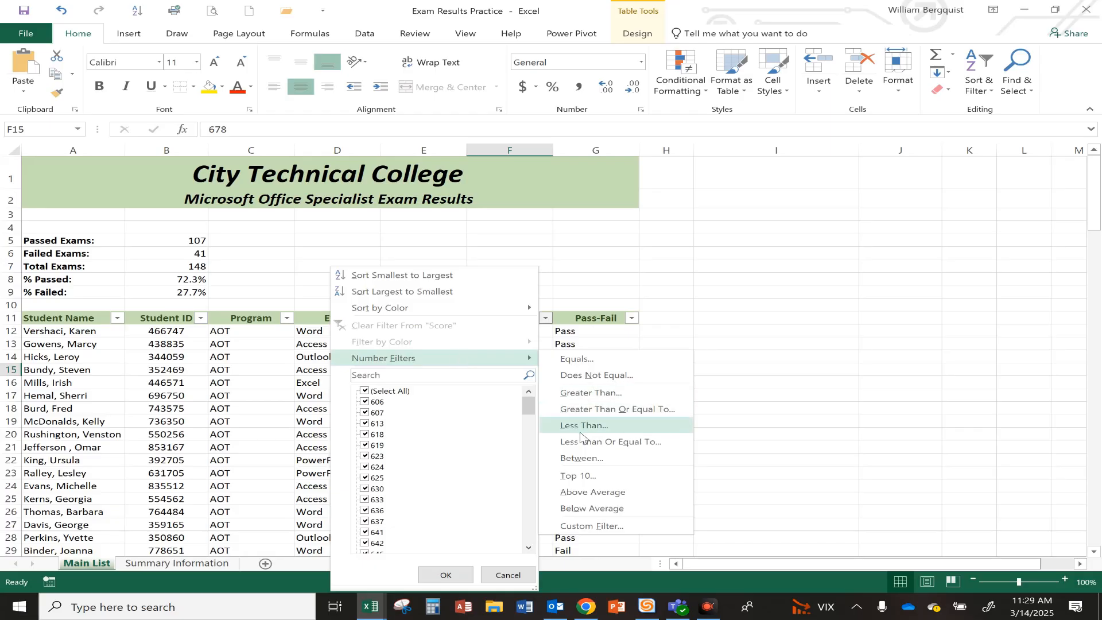
left_click(582, 459)
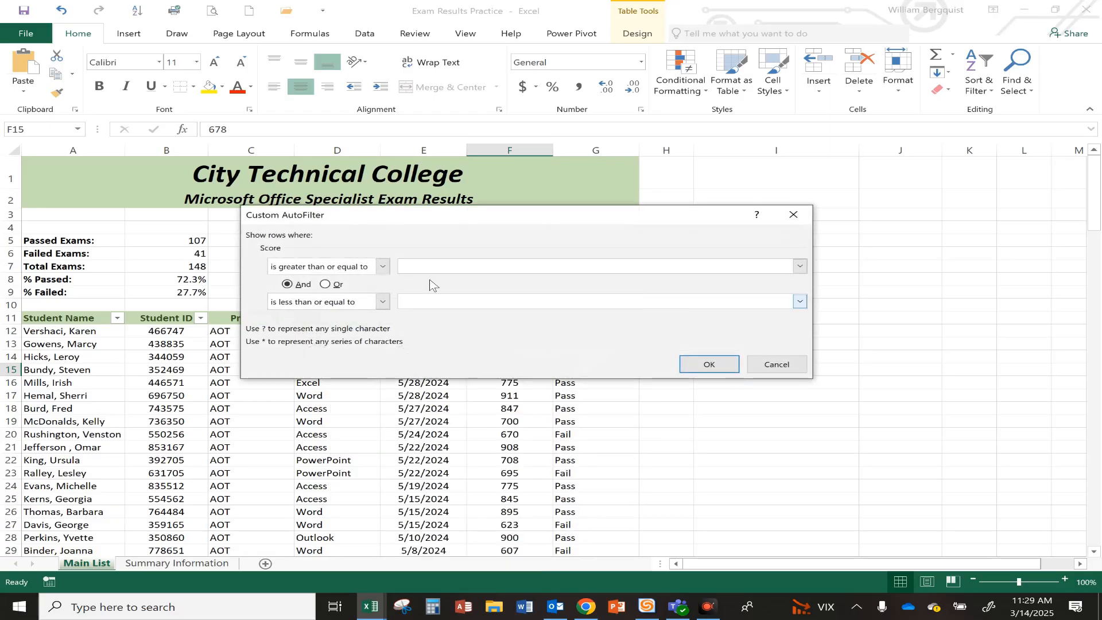
type("900")
left_click(427, 299)
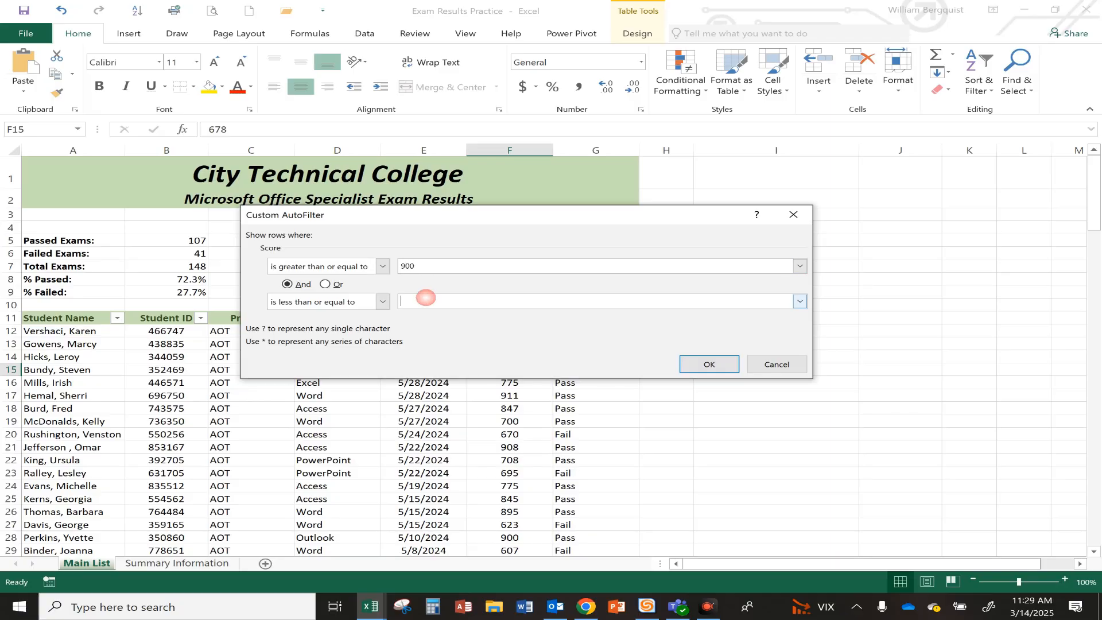
type("1000")
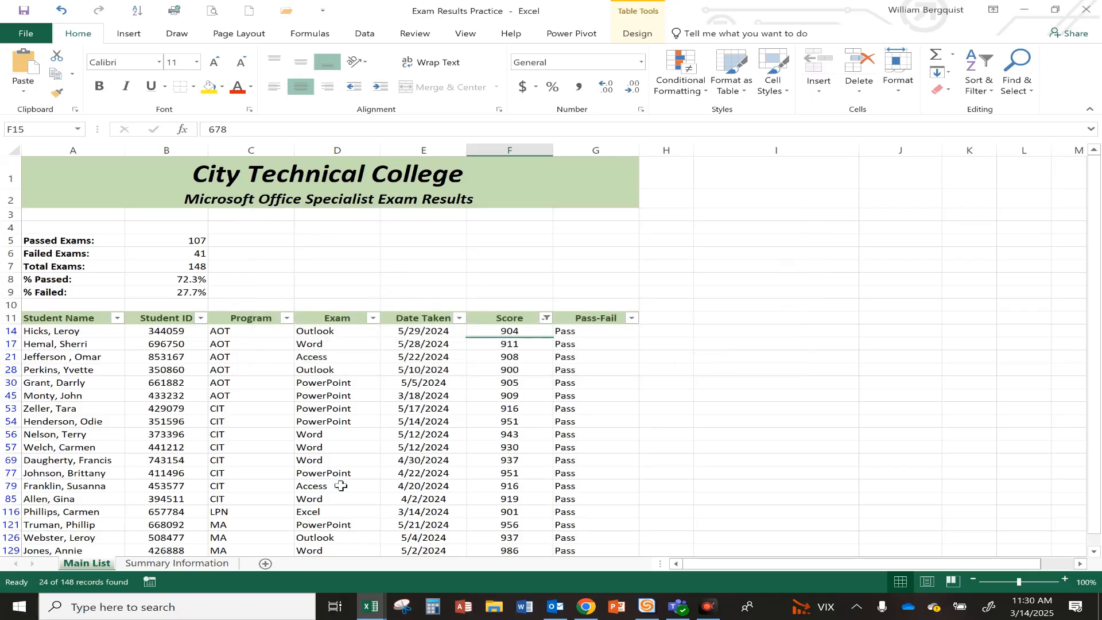
scroll(494, 458, "down", 3)
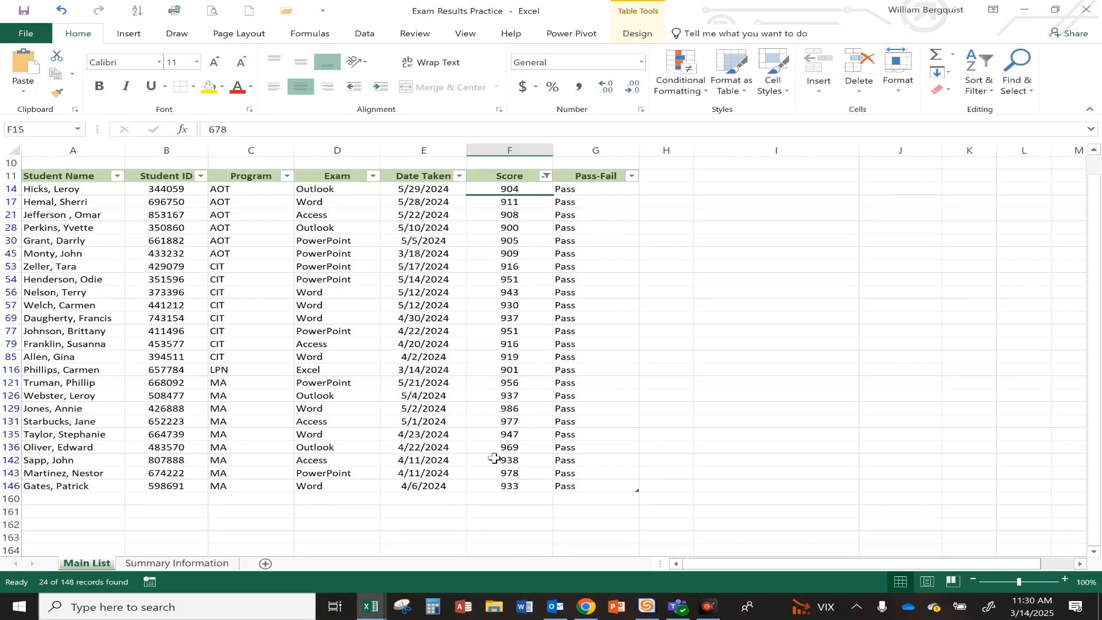
scroll(494, 458, "up", 3)
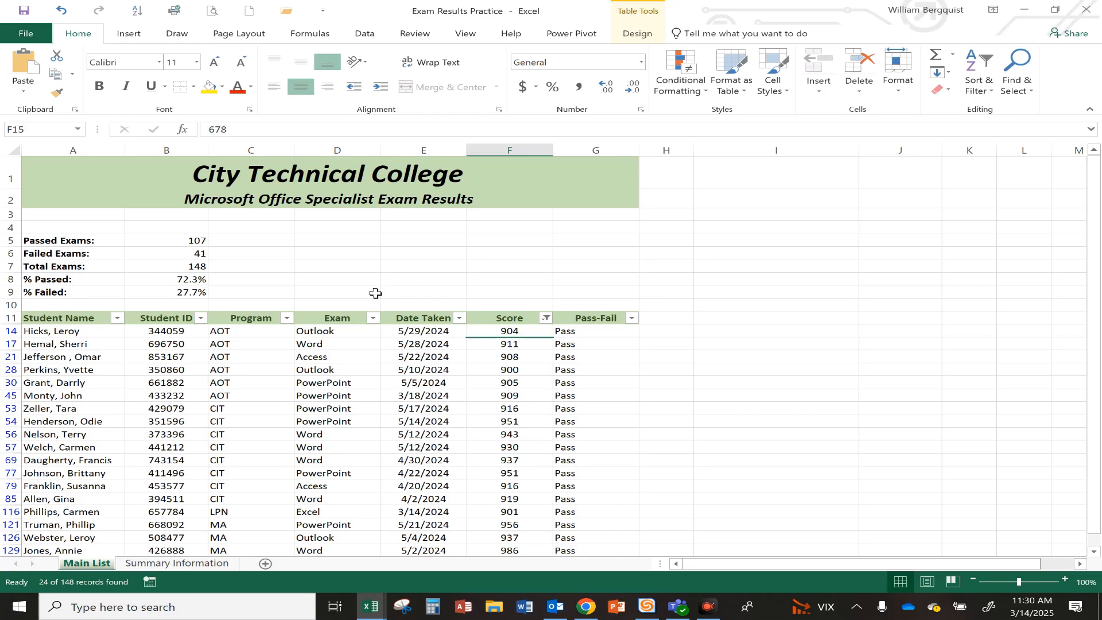
Filter the Exam column to show only PowerPoint, keeping the existing Score filter applied.
left_click(372, 319)
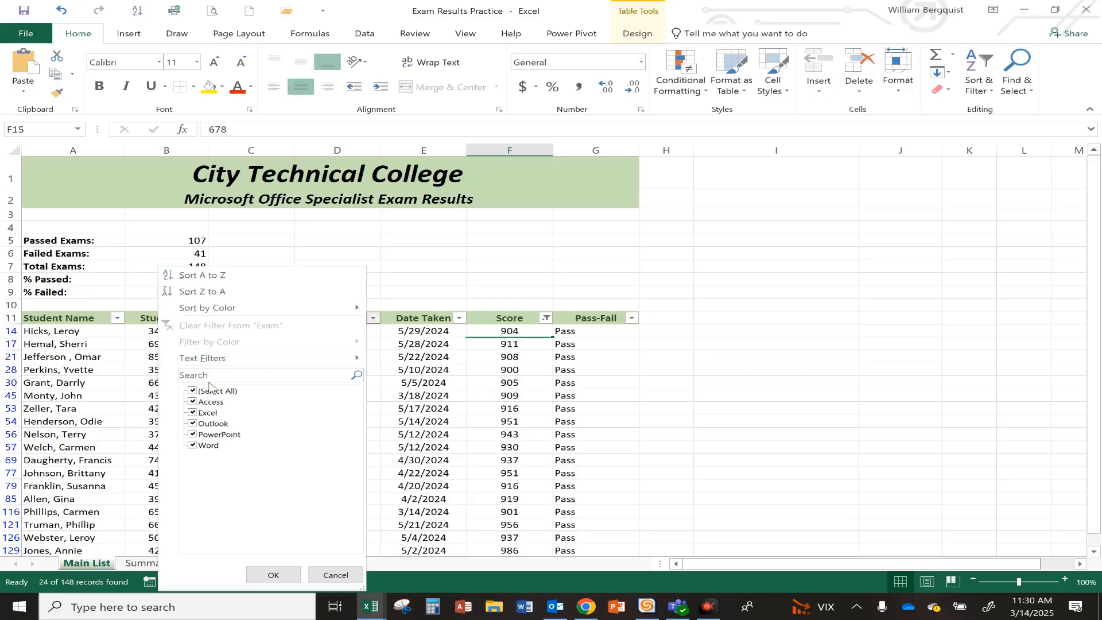
left_click(193, 392)
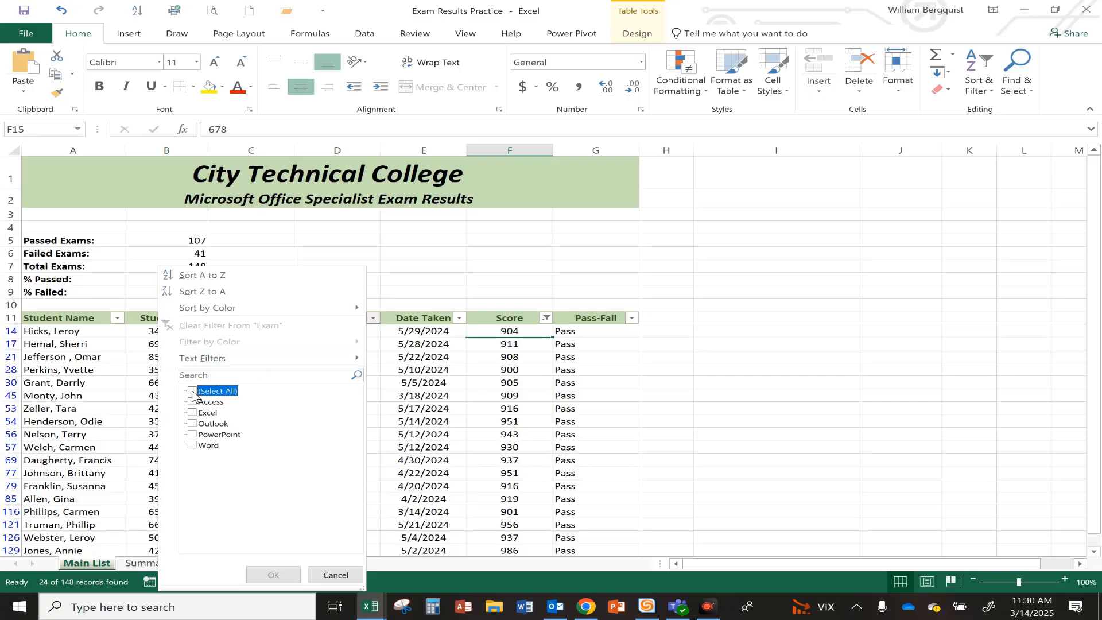
left_click(193, 434)
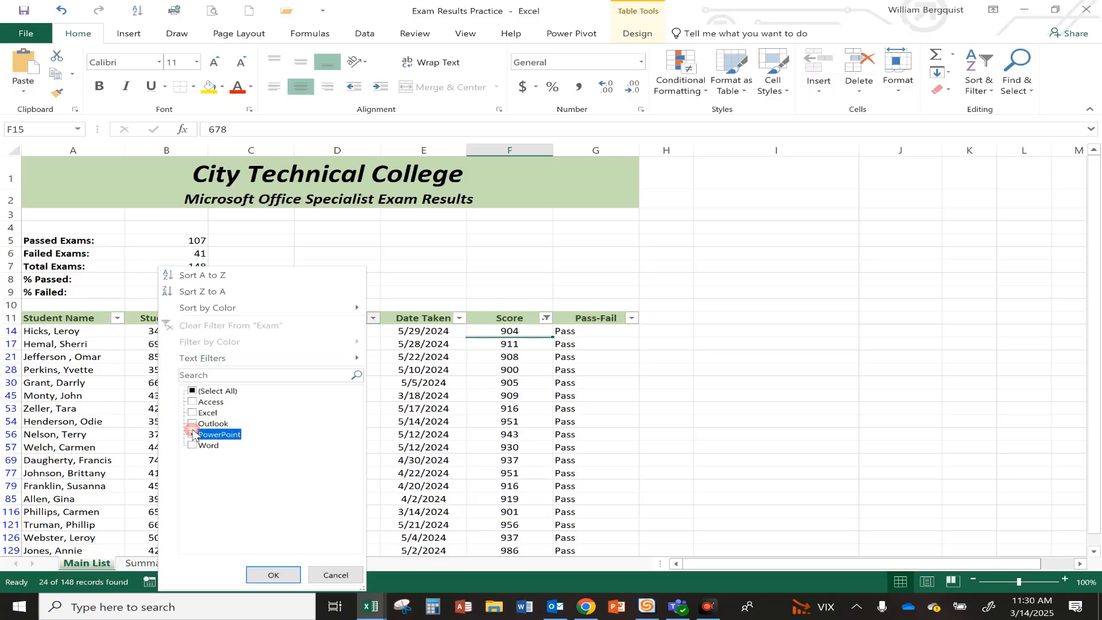
left_click(274, 574)
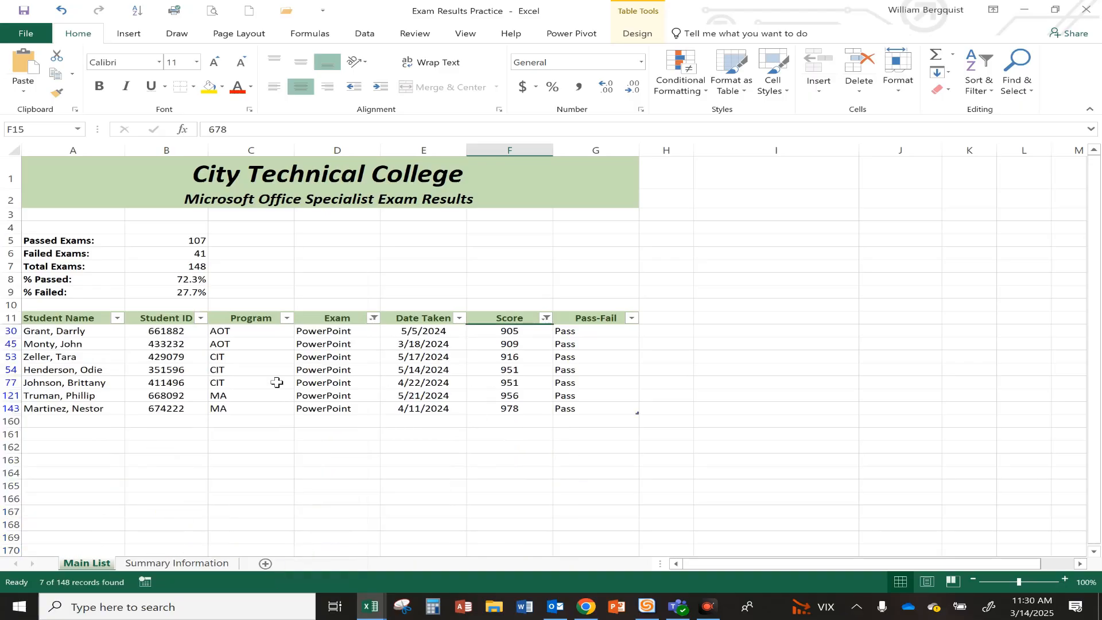
Clear the Exam and Score filters so the table lists every record.
left_click(245, 382)
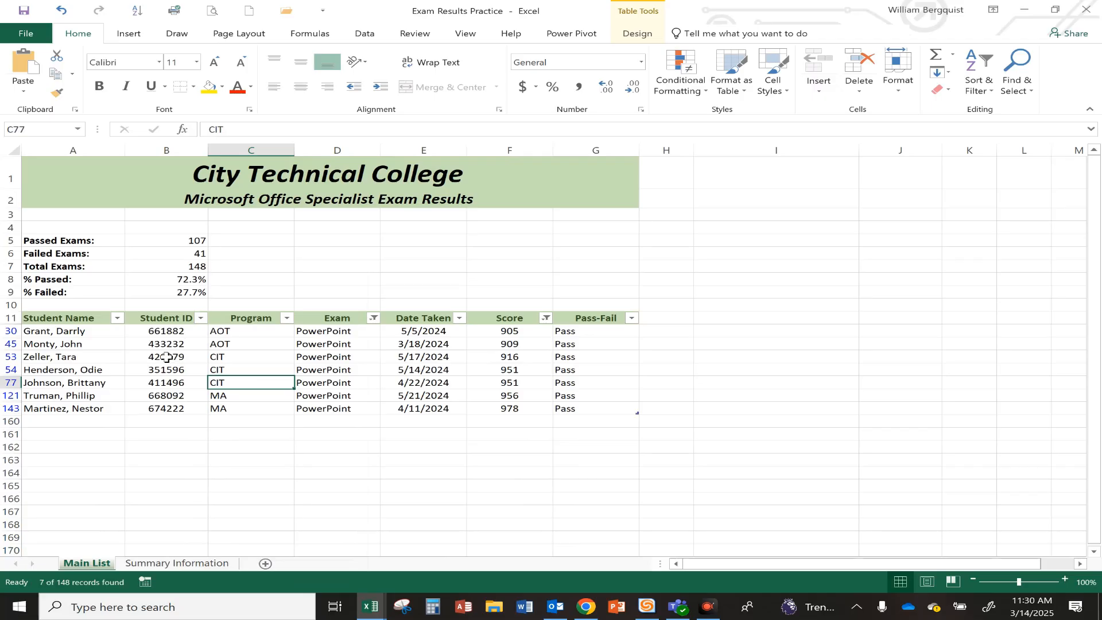
left_click(985, 91)
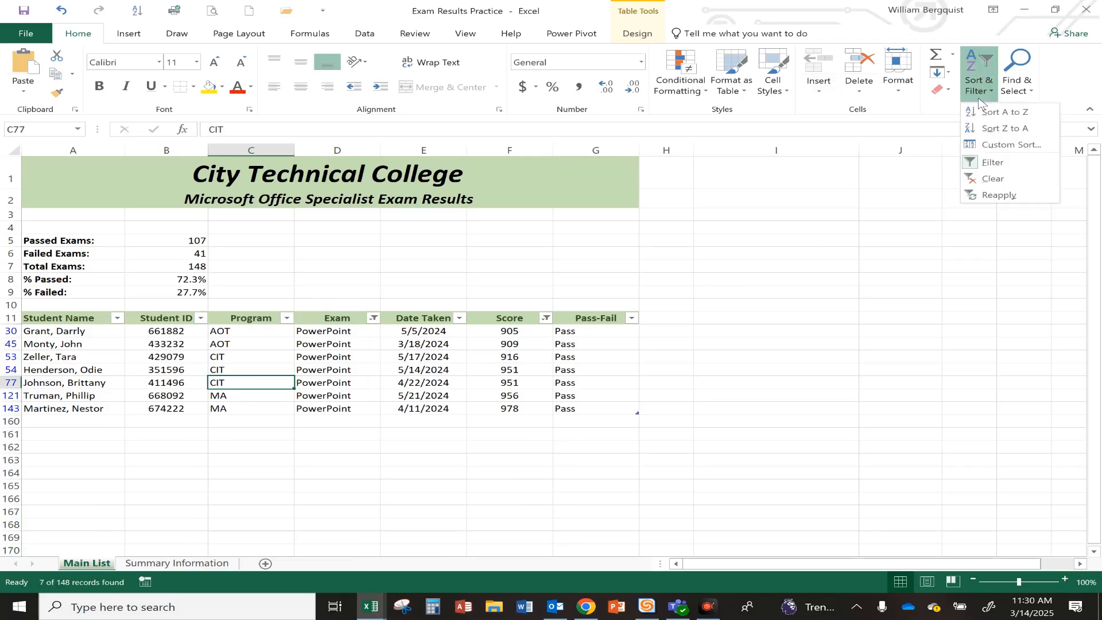
left_click(981, 184)
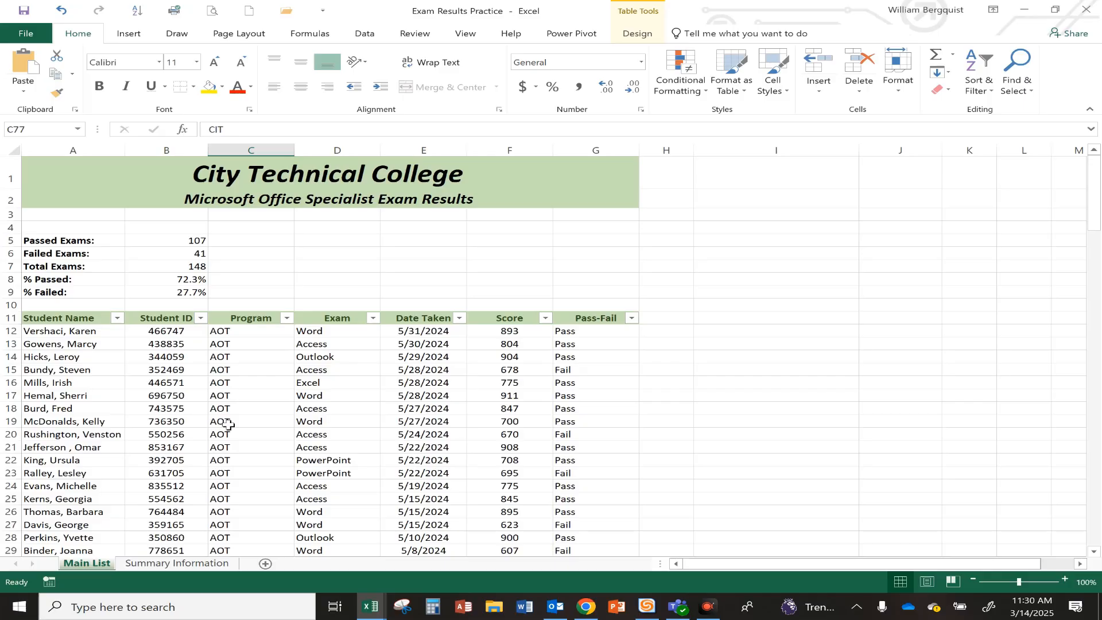
left_click(1043, 556)
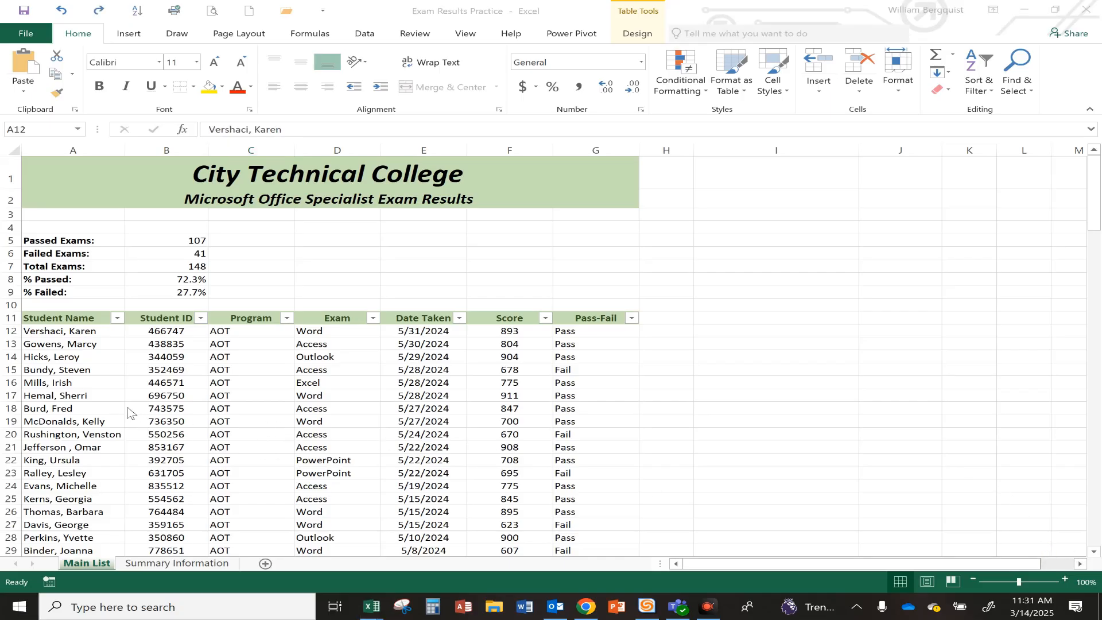
Apply a text filter to the Student Name column for names that begin with M and look over the matching rows.
left_click(70, 382)
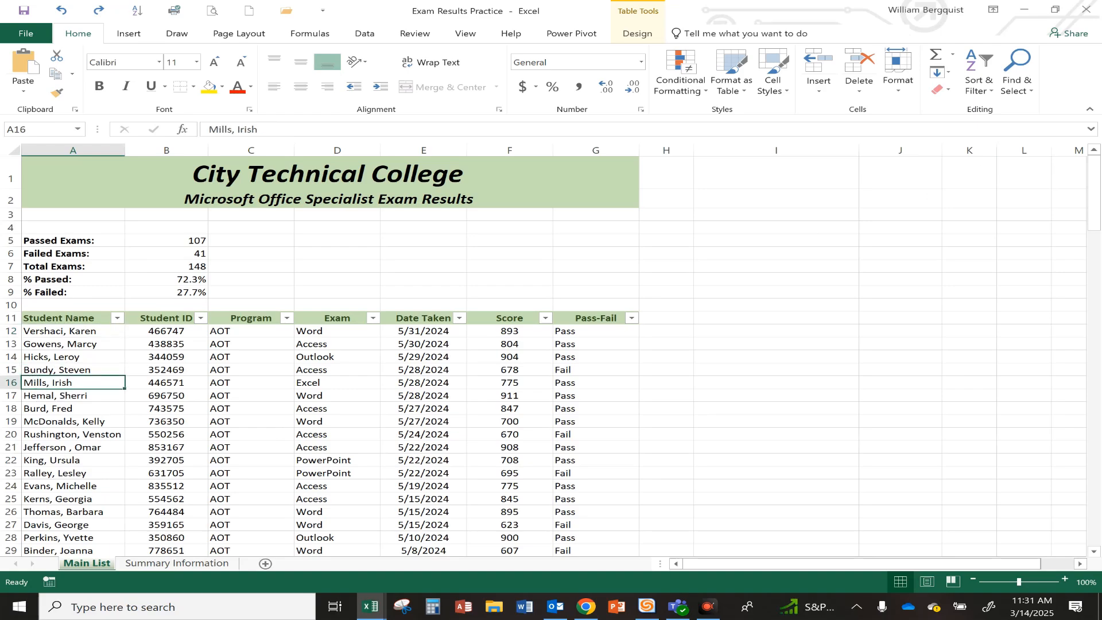
left_click(117, 319)
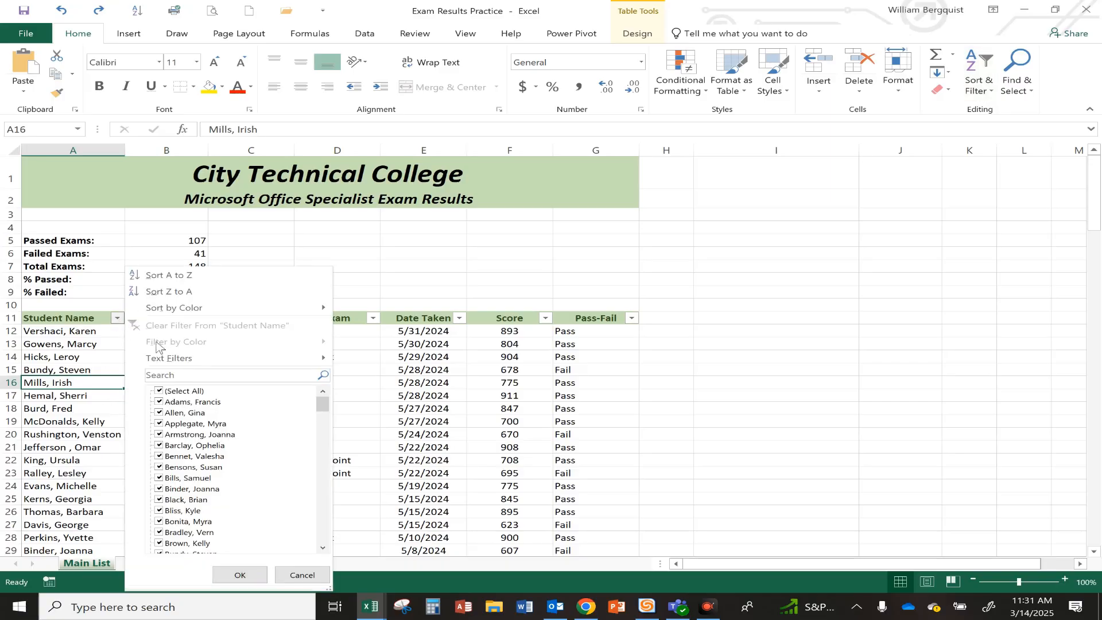
mouse_move(180, 361)
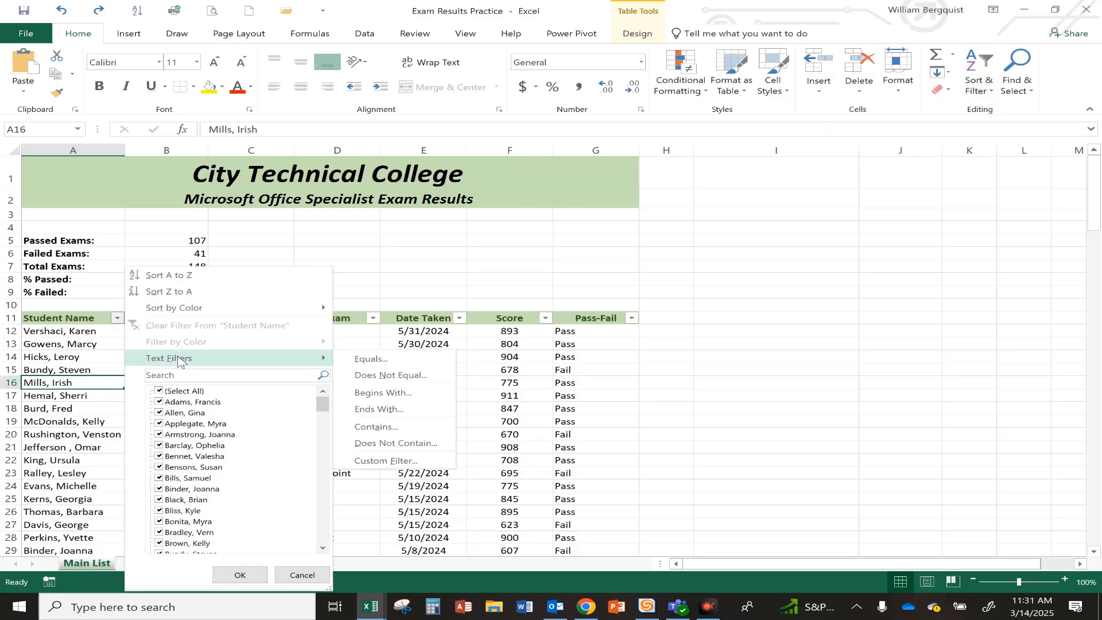
left_click(400, 396)
left_click(418, 265)
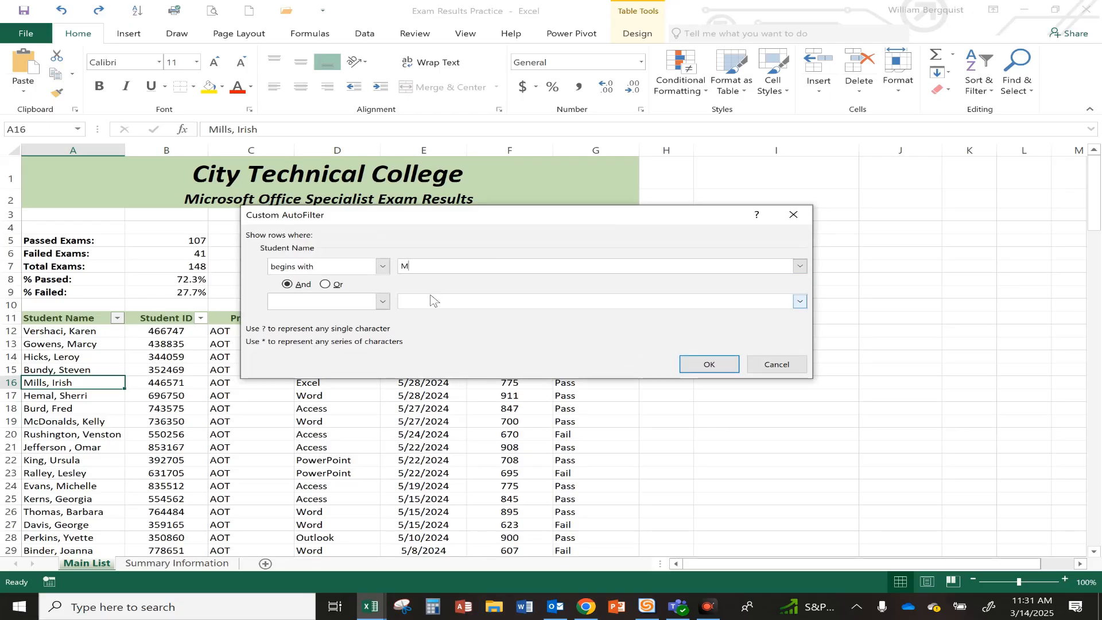
left_click(708, 364)
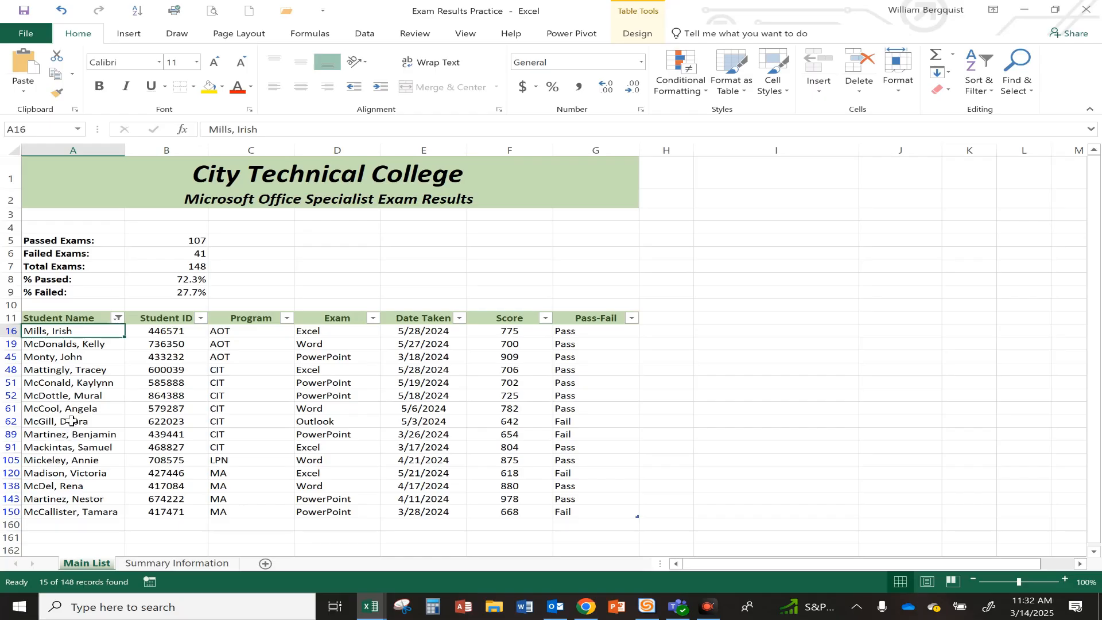
left_click(81, 511)
left_click(59, 395)
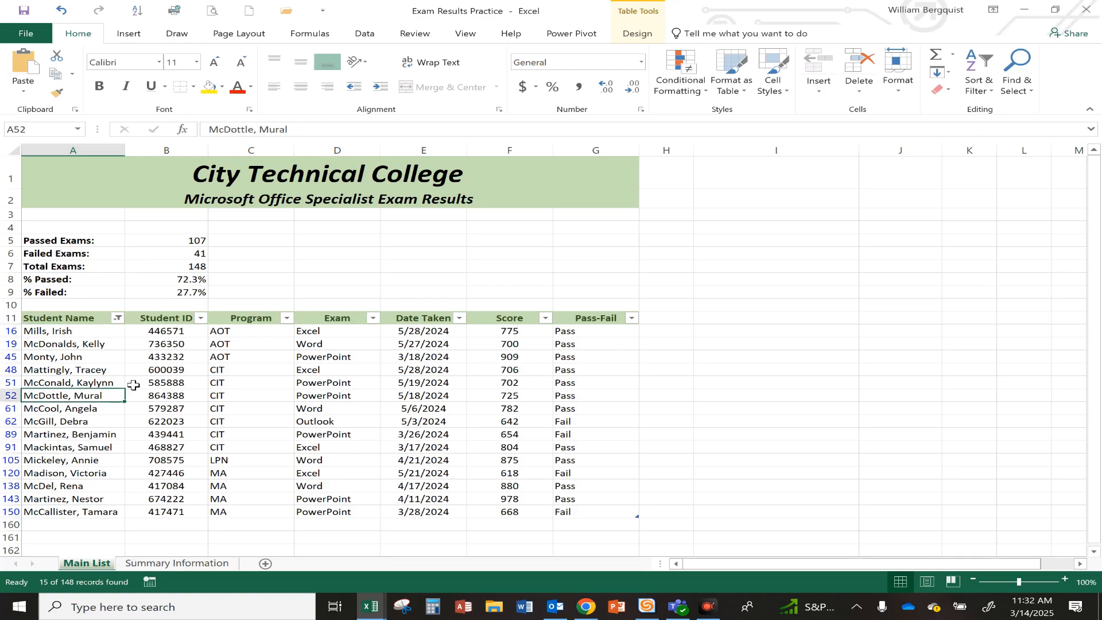
Clear the filter from the Student Name column.
left_click(117, 318)
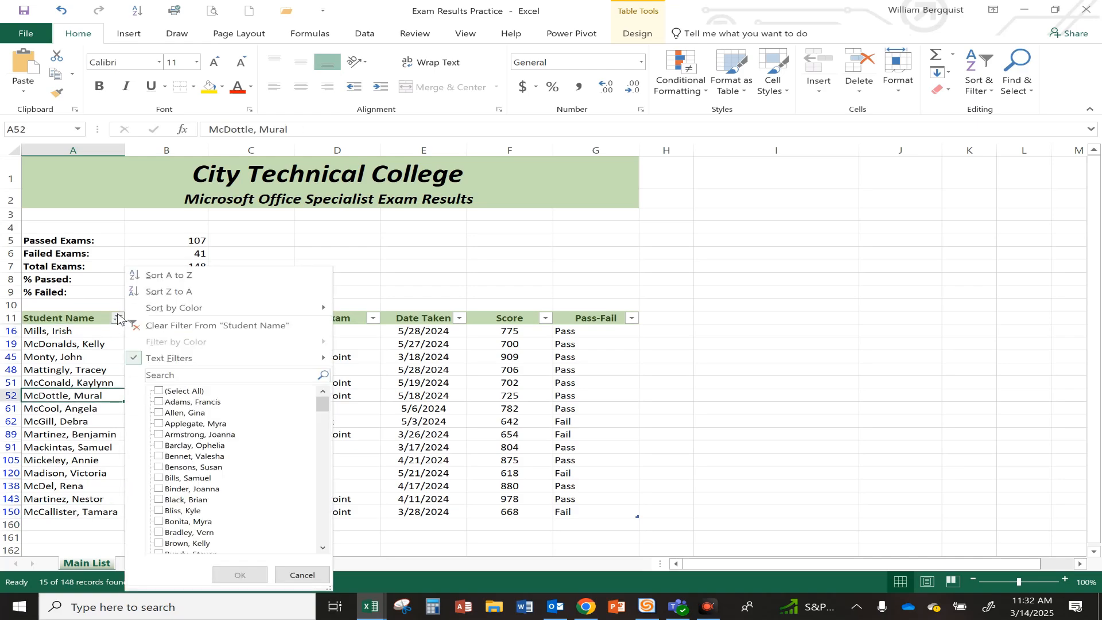
left_click(173, 325)
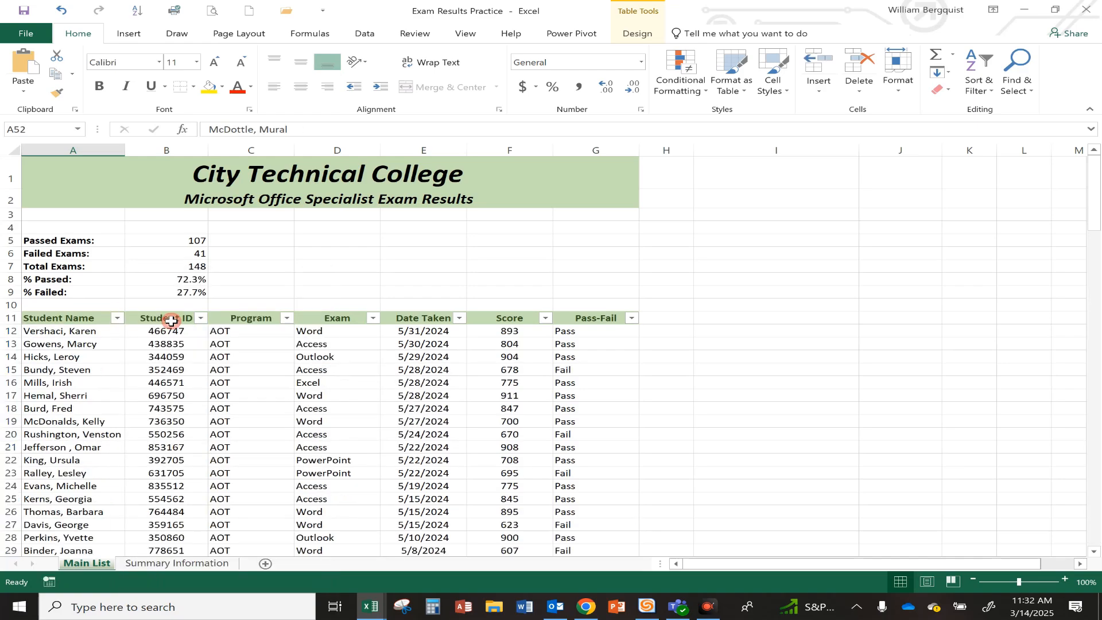
left_click(434, 385)
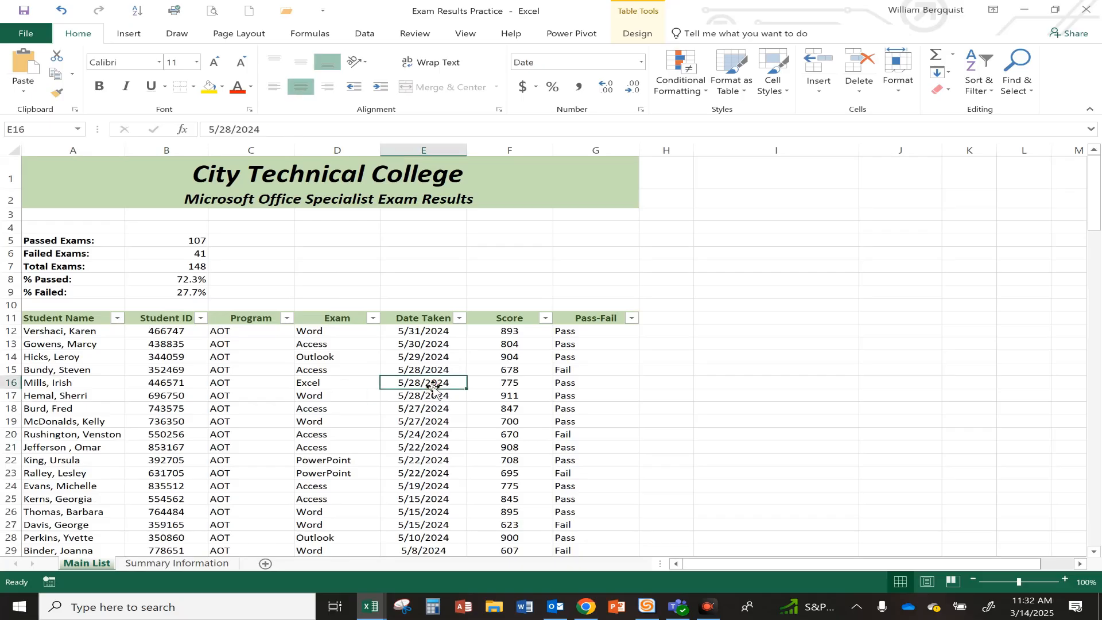
left_click(416, 437)
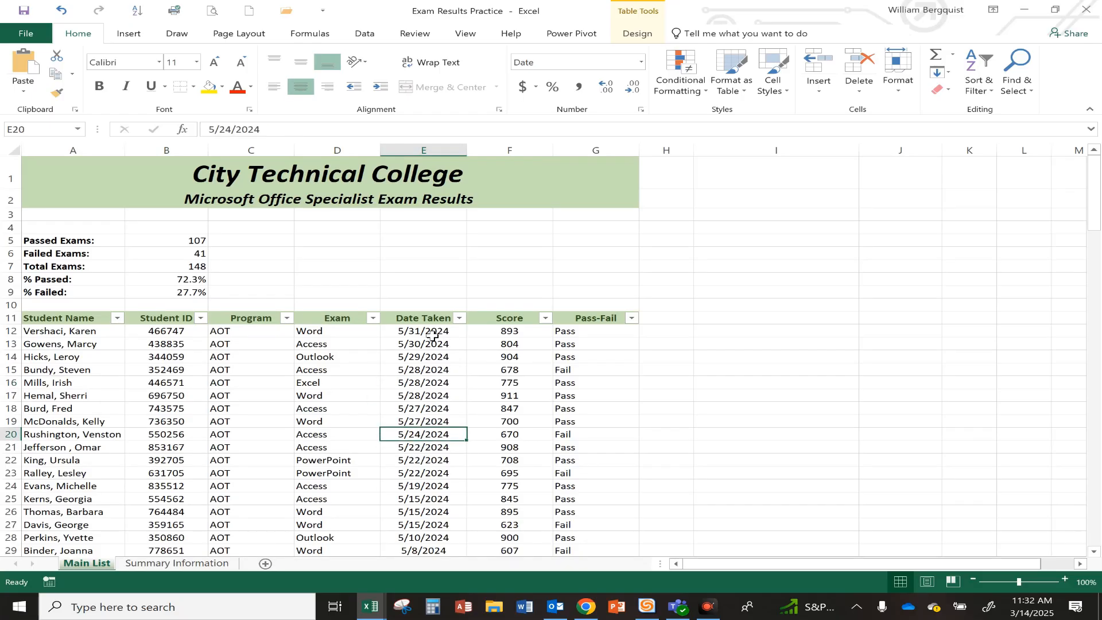
Try the This Month and This Quarter date filters on the Date Taken column.
left_click(459, 319)
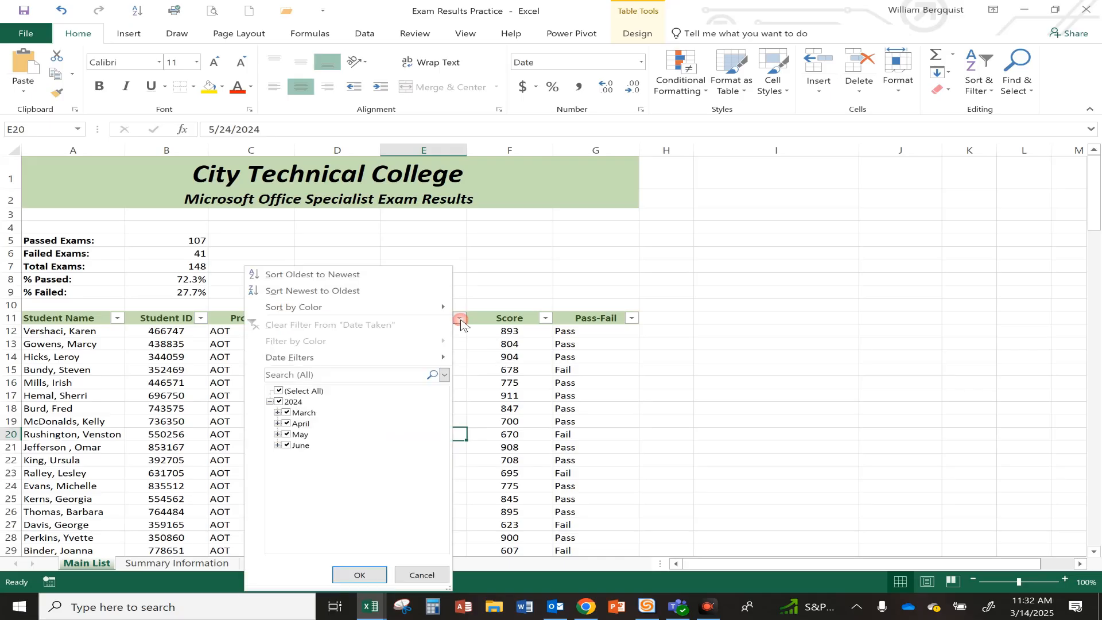
mouse_move(401, 359)
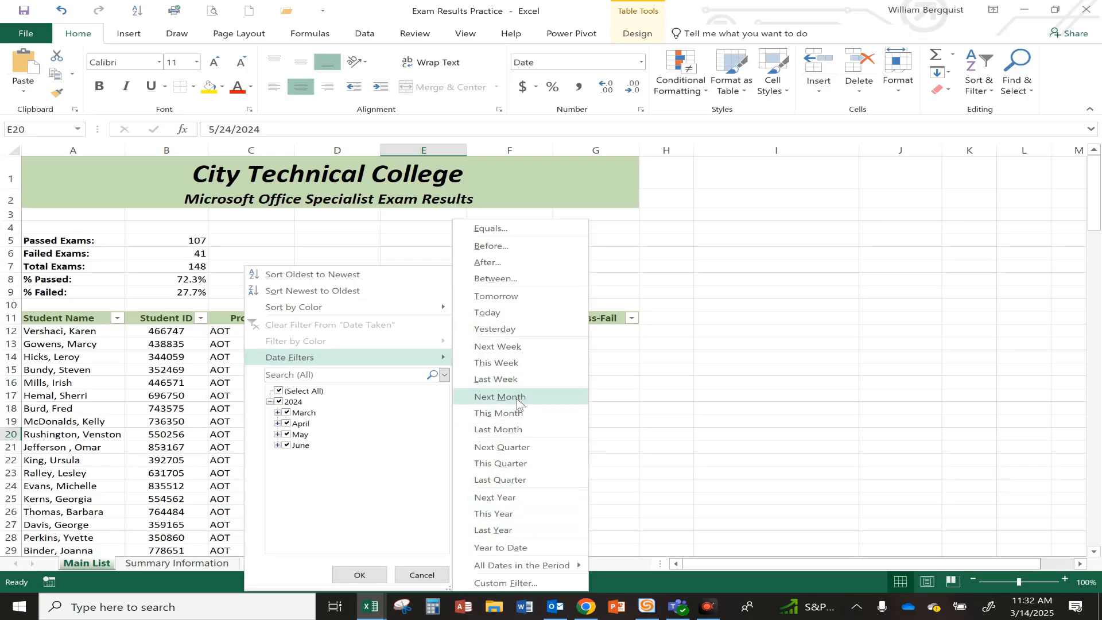
left_click(514, 418)
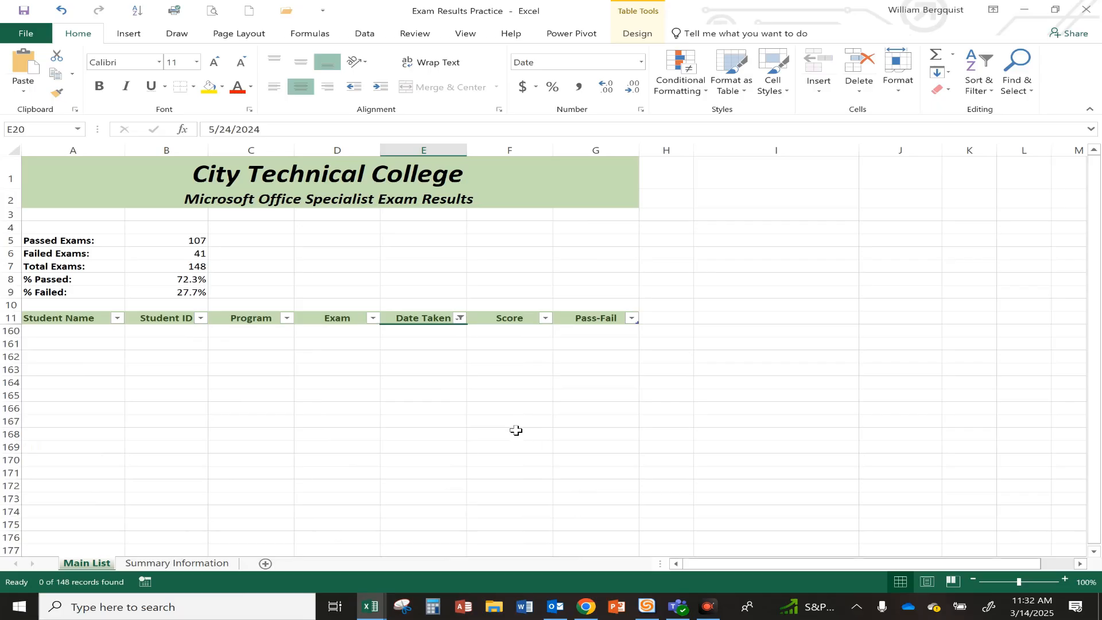
left_click(461, 321)
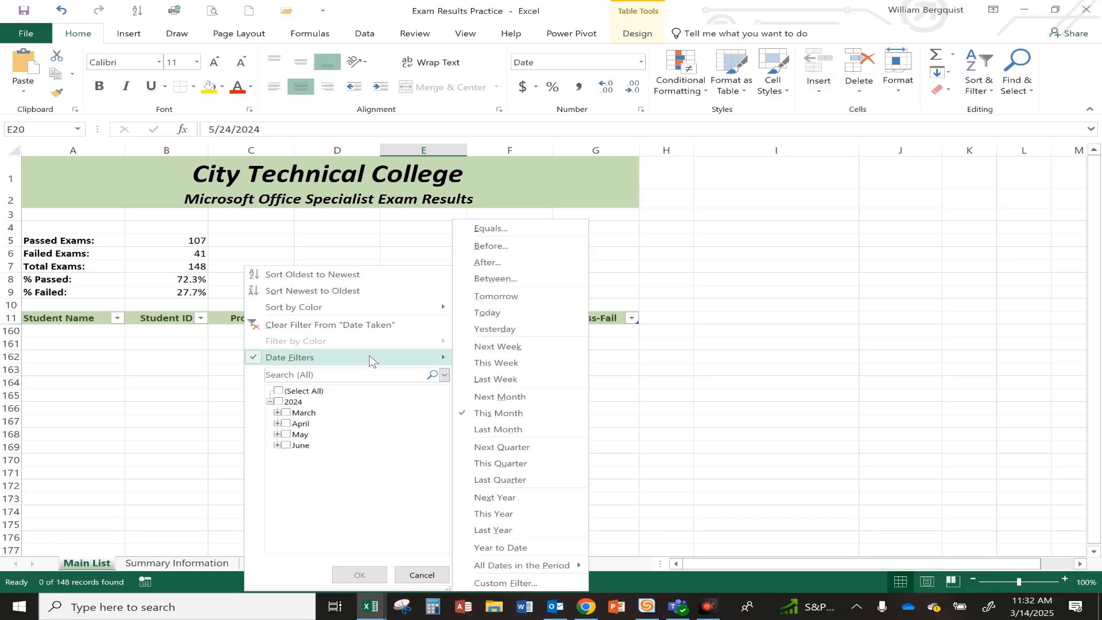
left_click(499, 463)
Filter the Date Taken column to May and June 2024 and look through the matching rows.
left_click(461, 317)
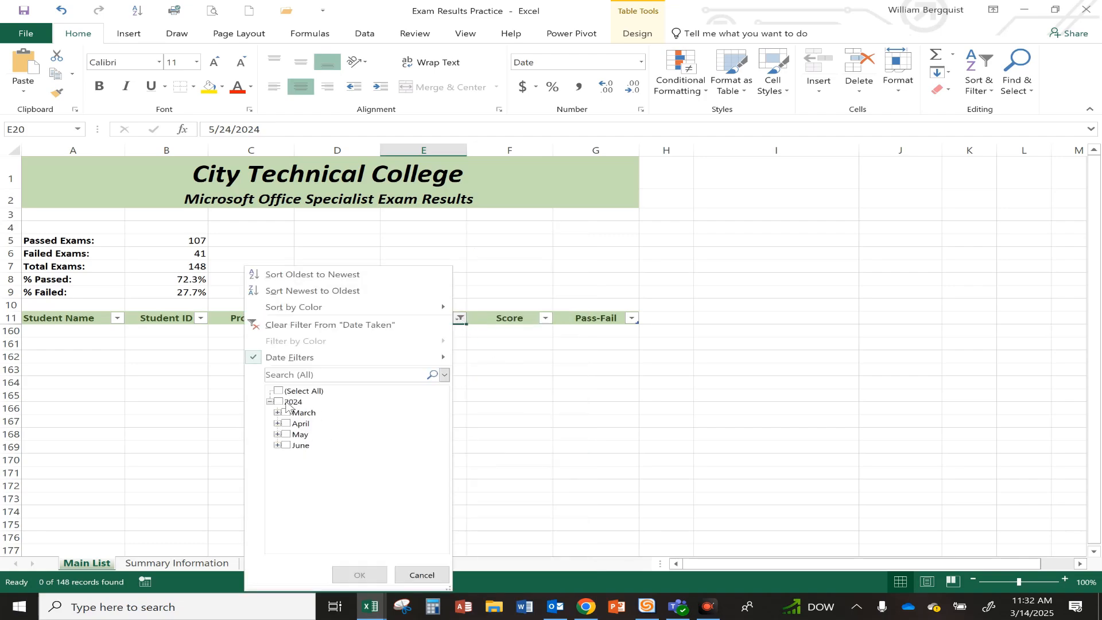
left_click(286, 434)
left_click(286, 444)
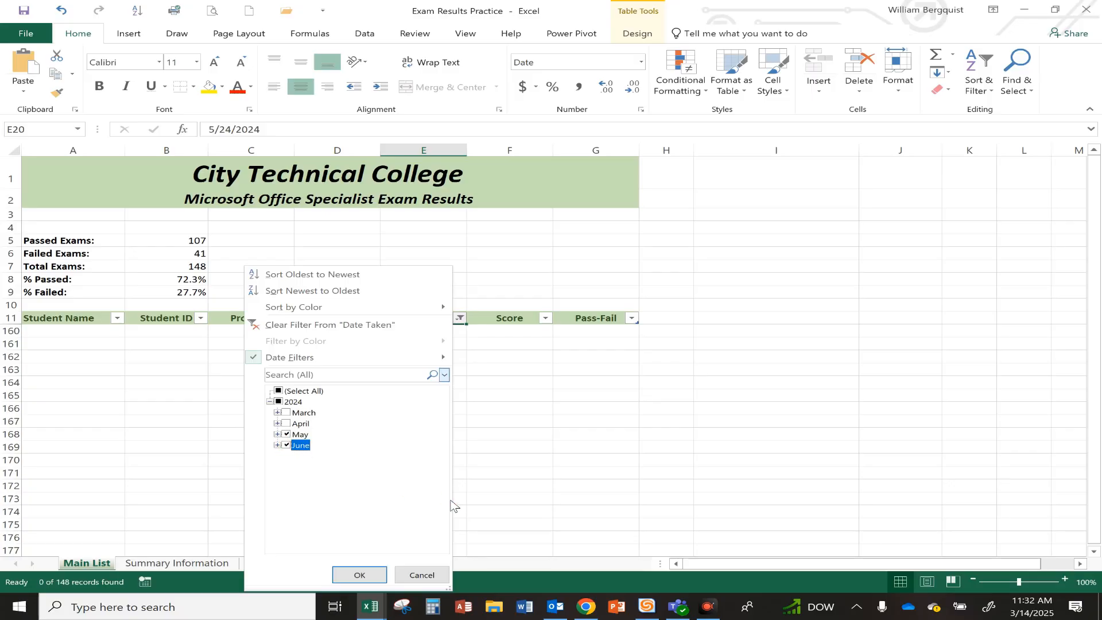
left_click(277, 434)
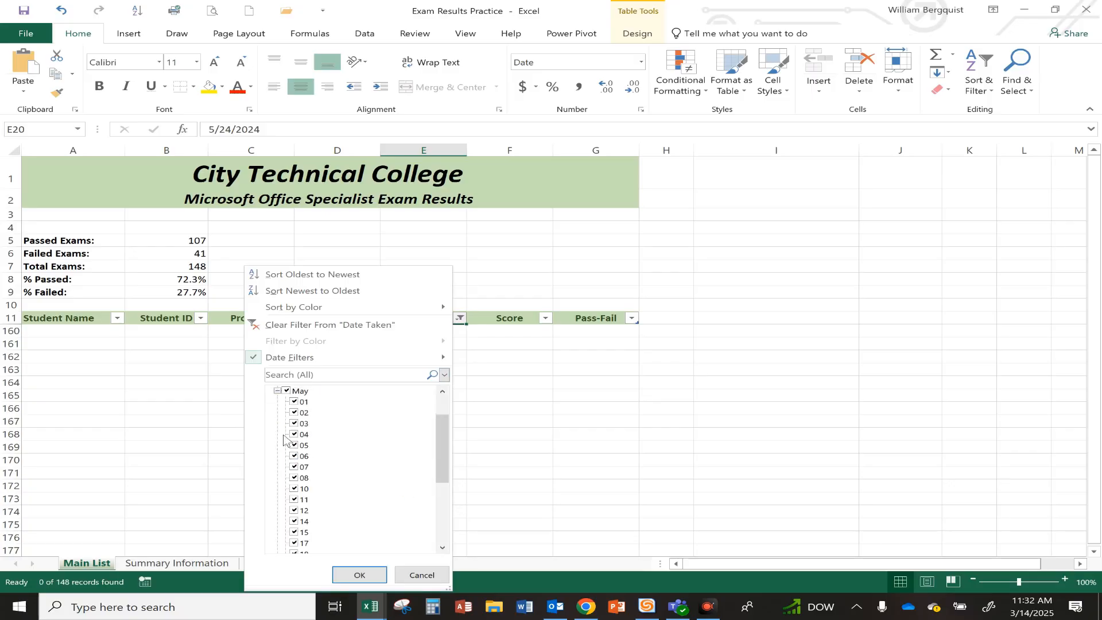
left_click(362, 574)
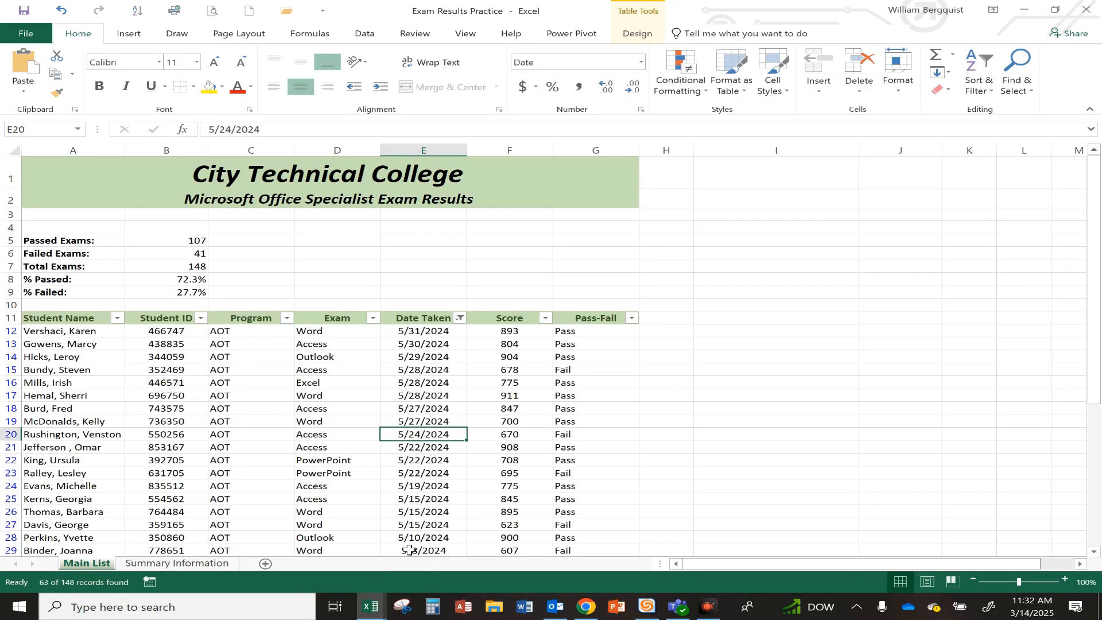
scroll(333, 459, "down", 15)
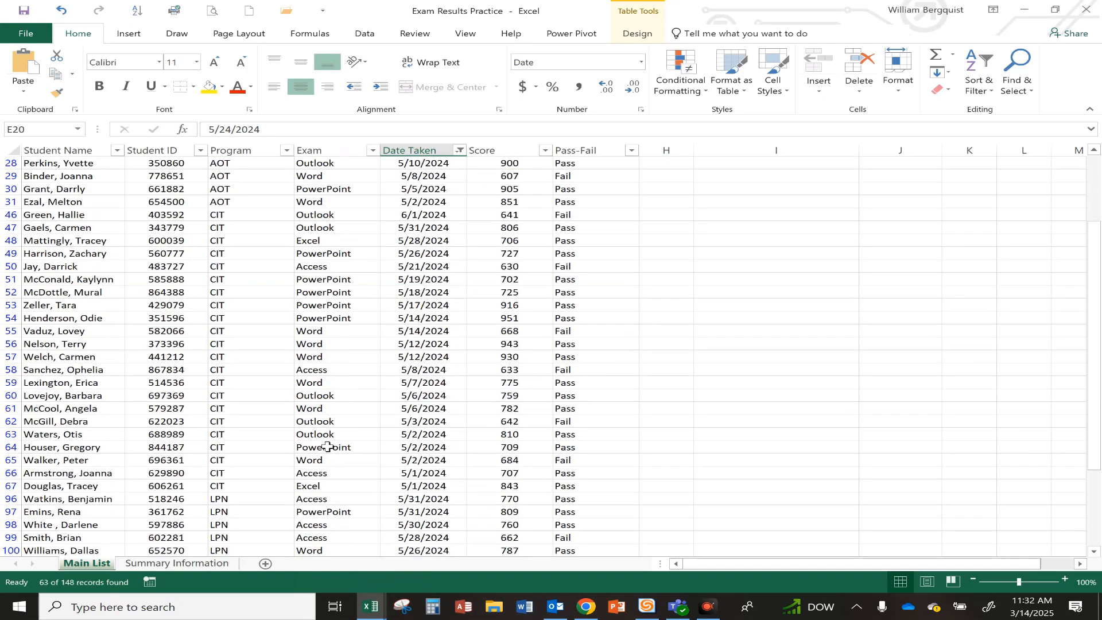
scroll(328, 447, "up", 14)
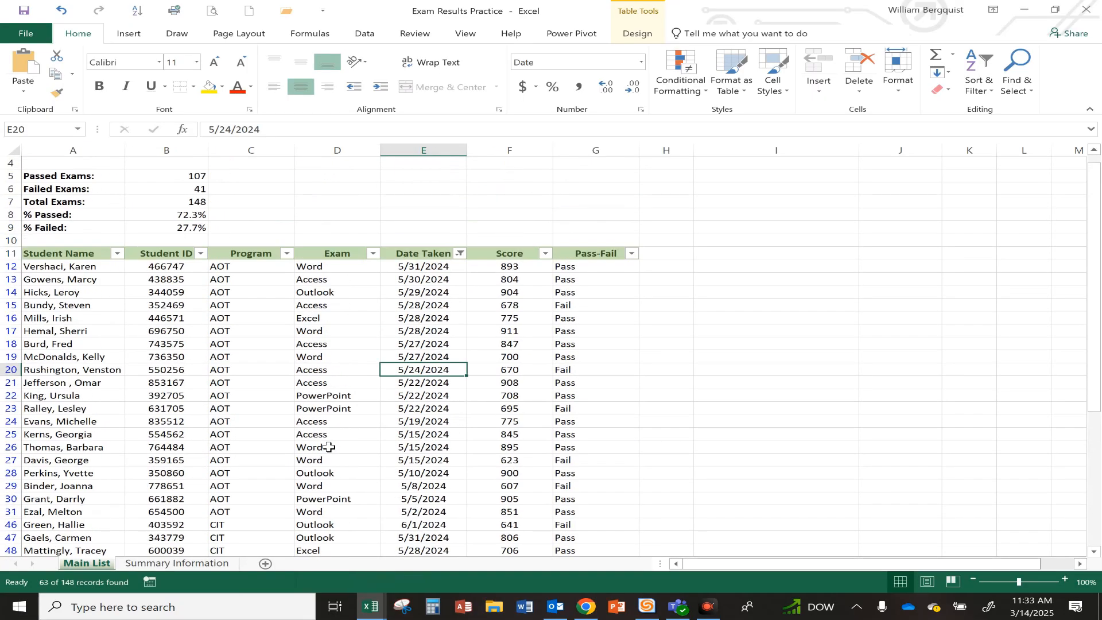
Add April to the months included in the Date Taken filter, leaving March excluded.
left_click(459, 253)
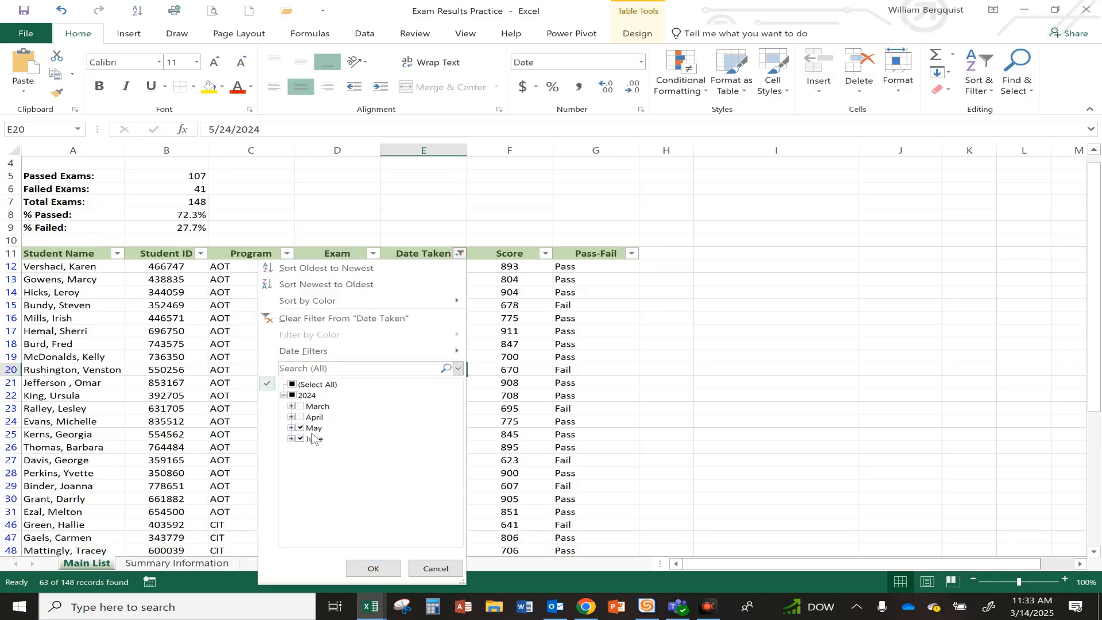
left_click(300, 416)
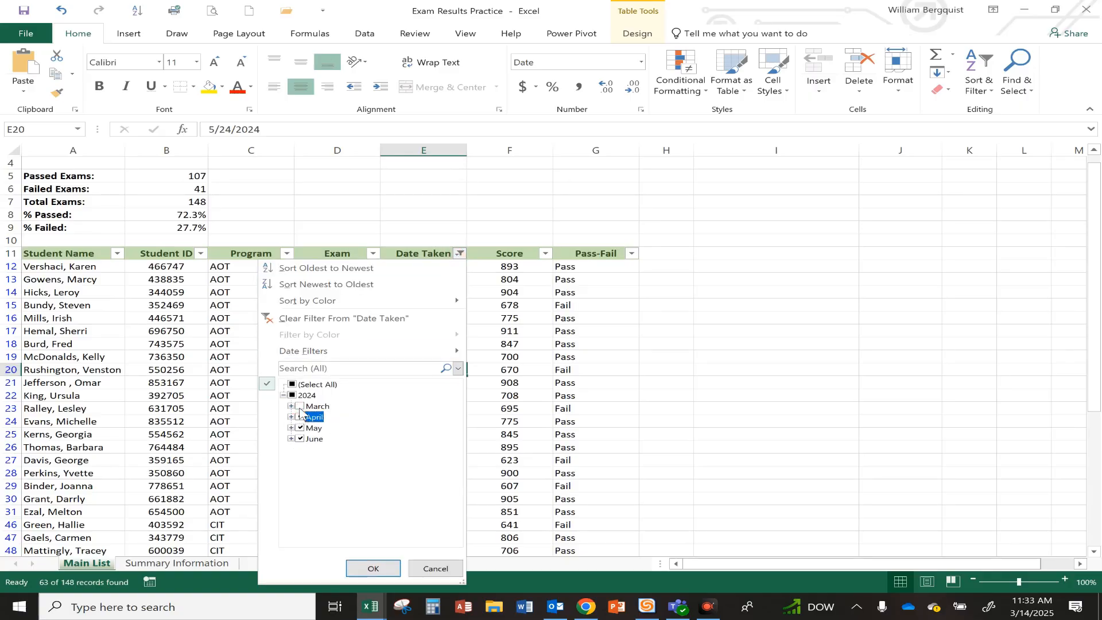
left_click(300, 406)
left_click(300, 406)
left_click(368, 567)
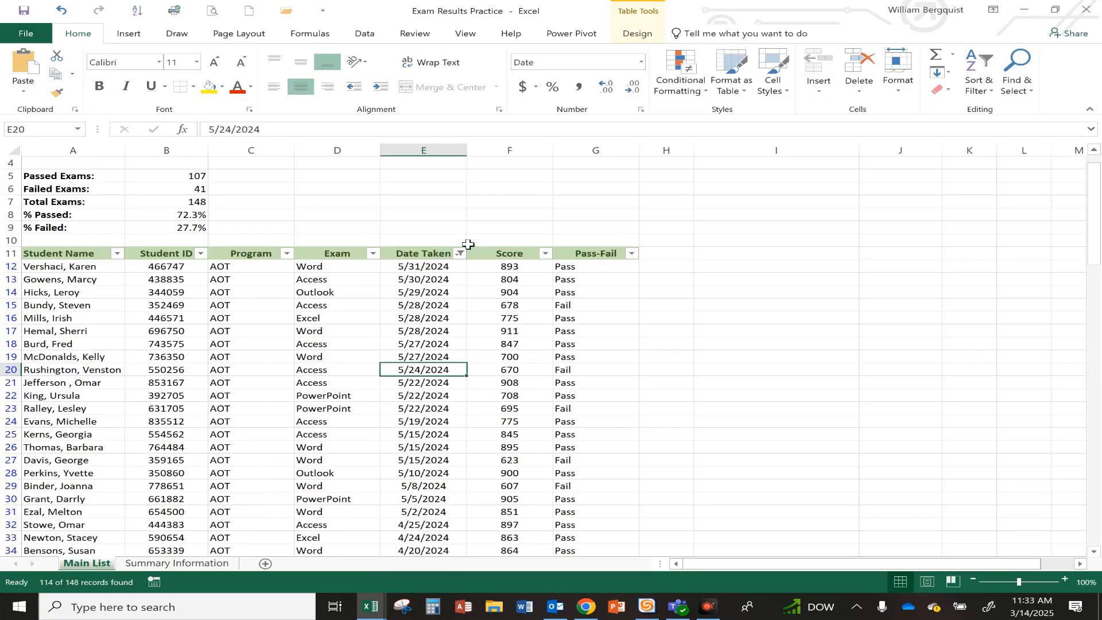
Clear the date filter so all exam results are listed again.
left_click(982, 86)
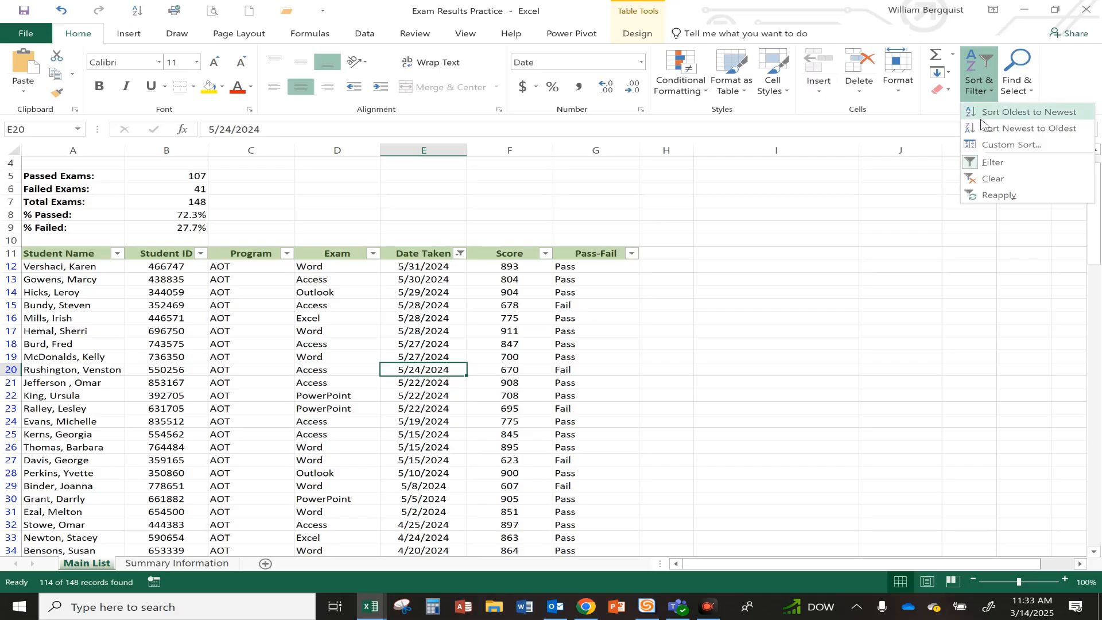
left_click(985, 180)
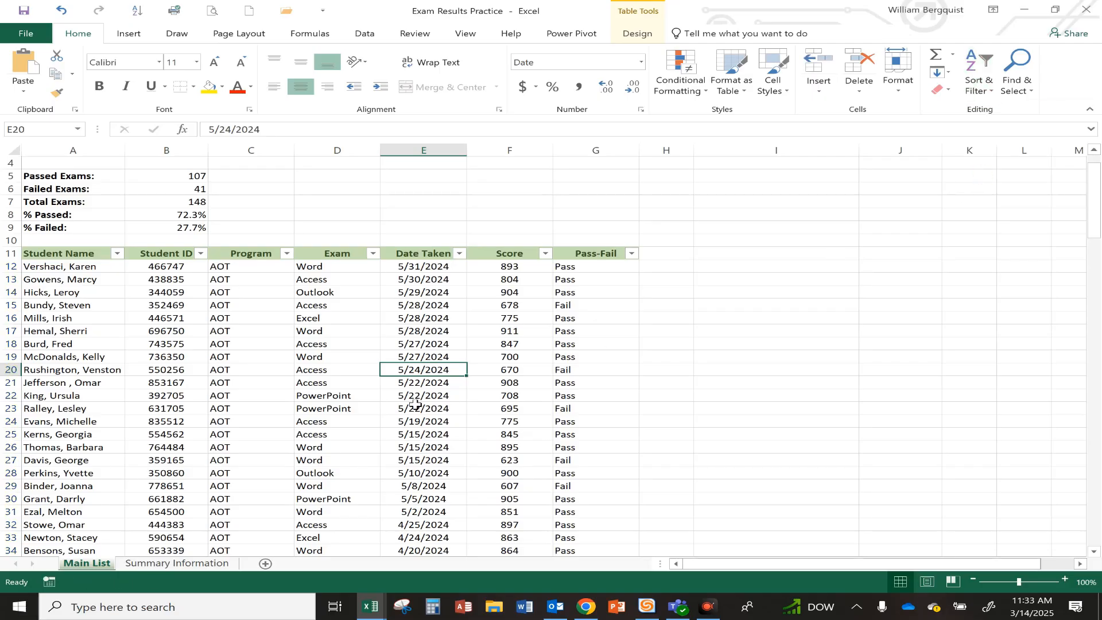
left_click(332, 371)
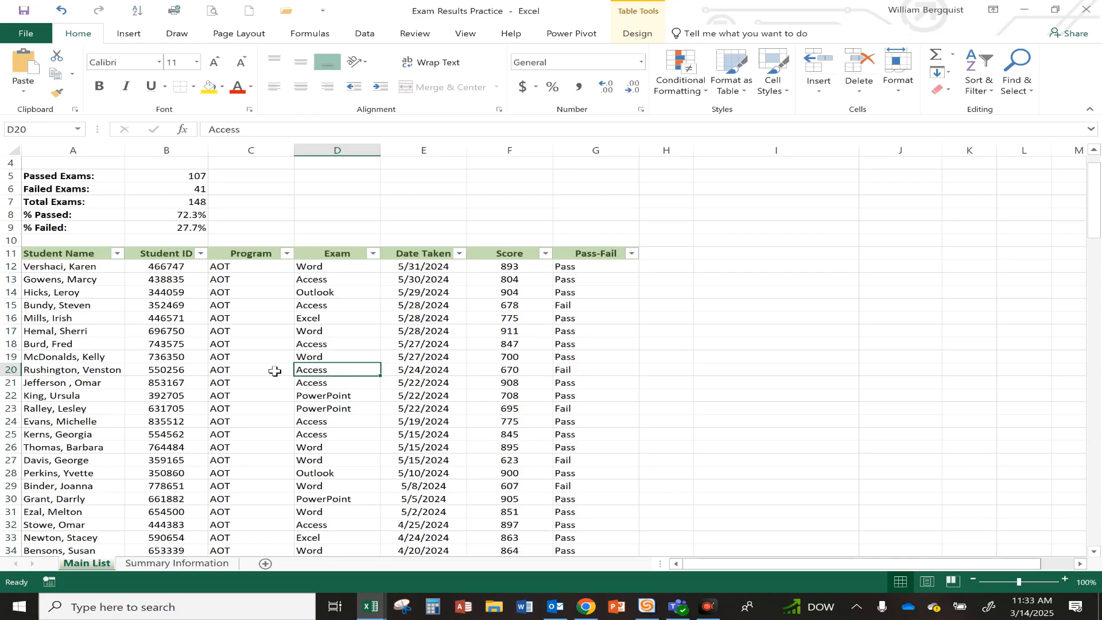
left_click(333, 354)
left_click(338, 425)
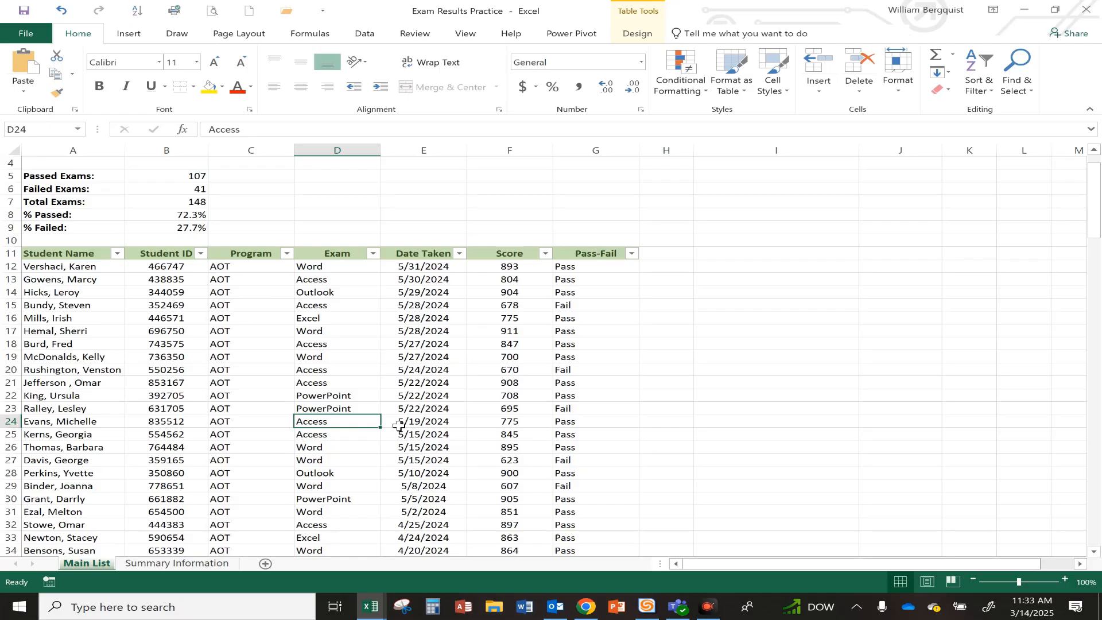
Filter the Exam column to exclude Outlook and look through the remaining exam records.
left_click(372, 254)
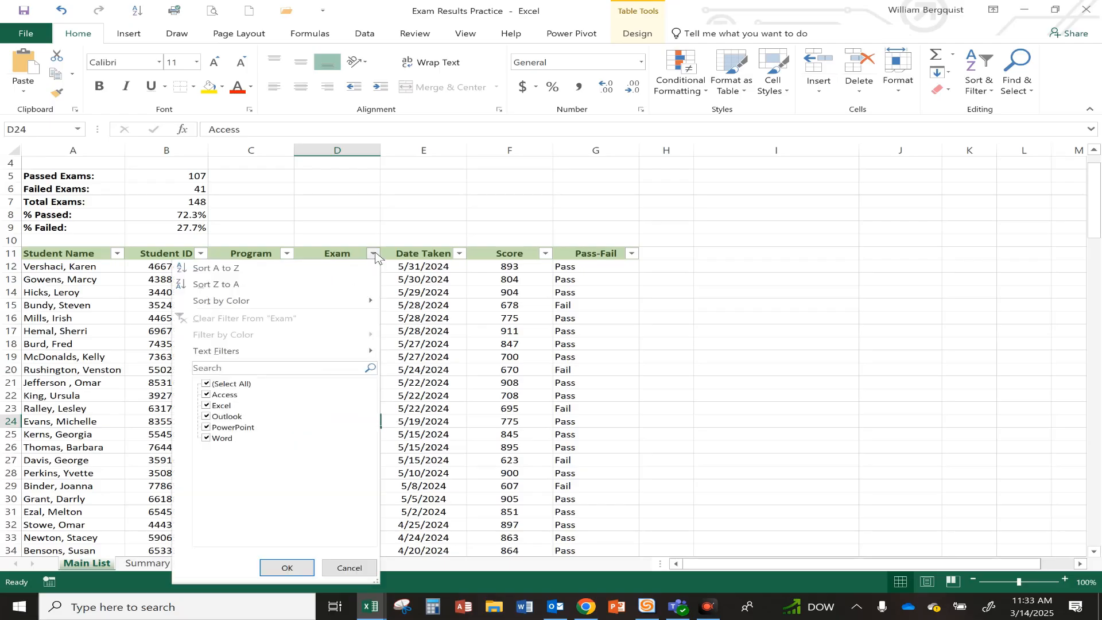
left_click(207, 416)
left_click(286, 567)
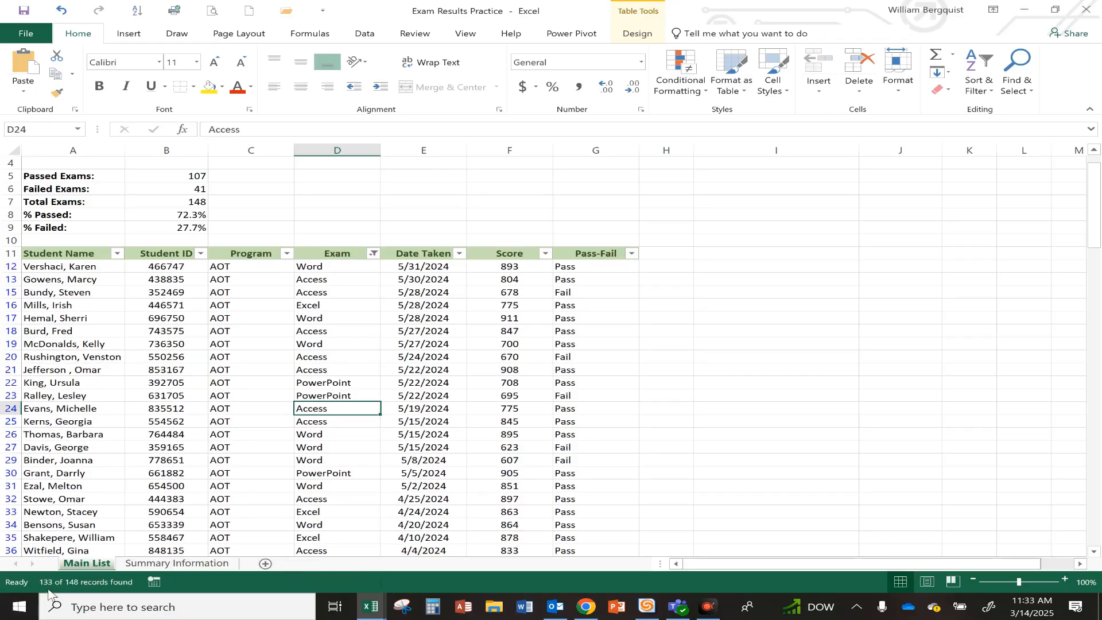
scroll(421, 396, "down", 12)
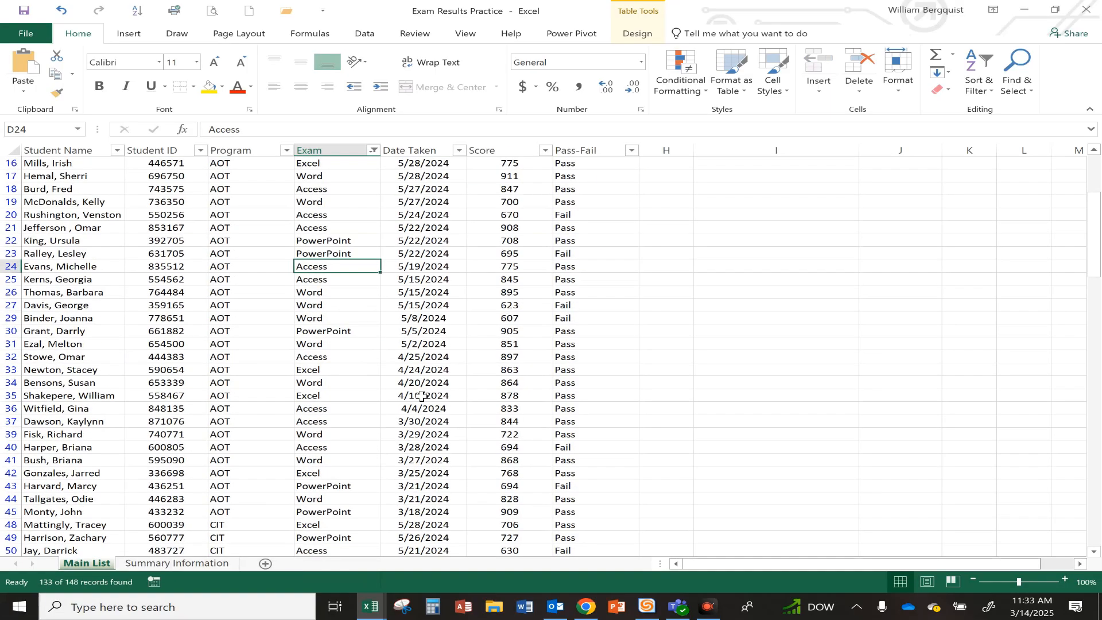
scroll(420, 396, "down", 20)
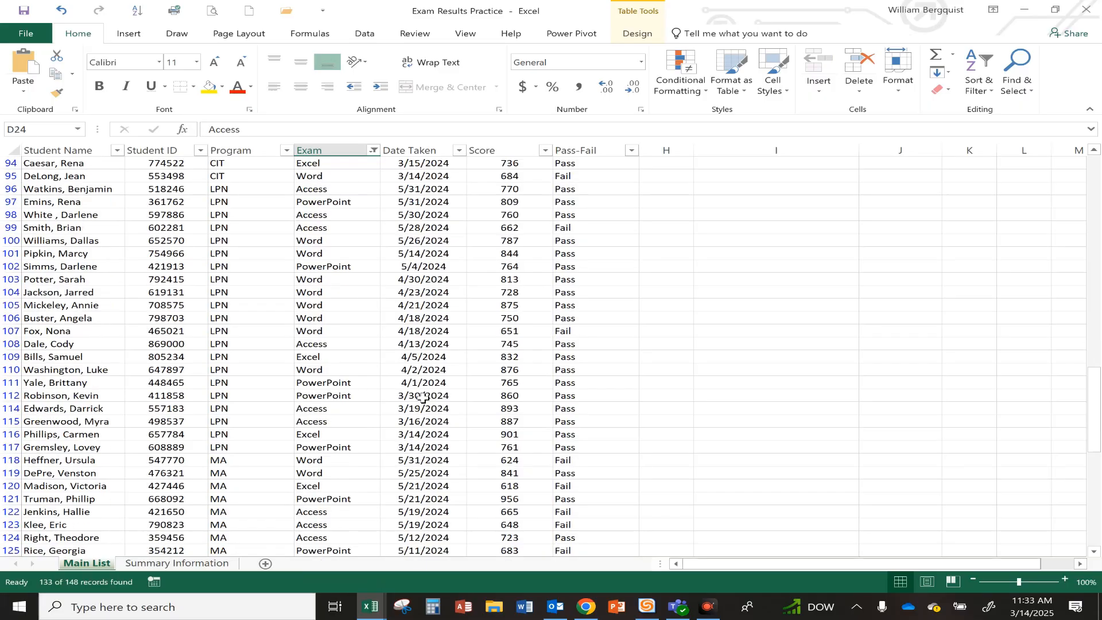
scroll(431, 406, "up", 20)
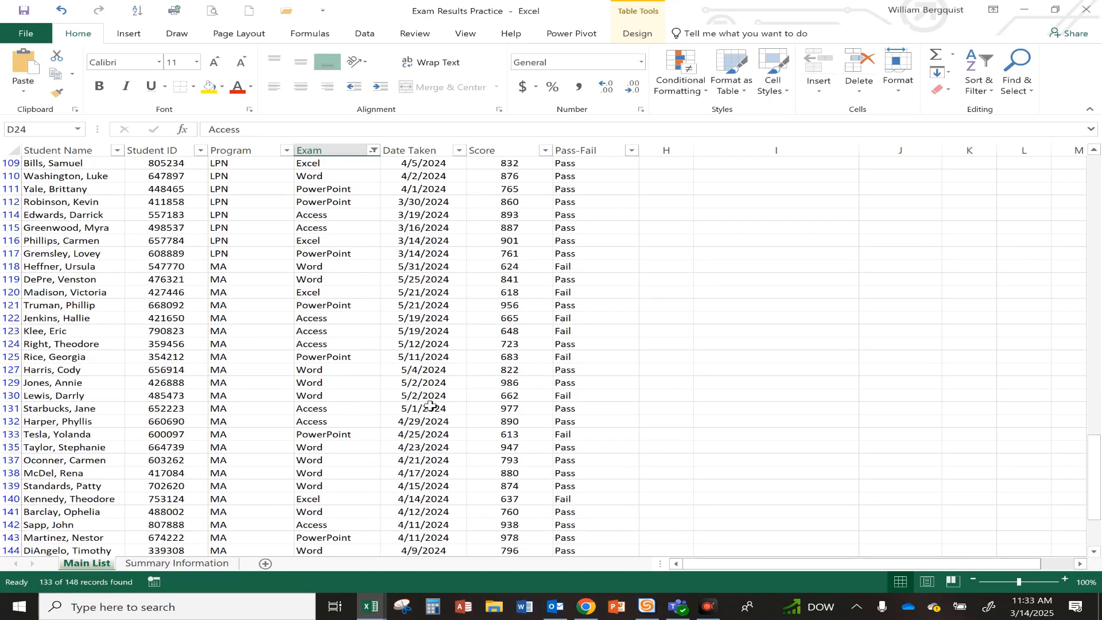
scroll(431, 406, "up", 12)
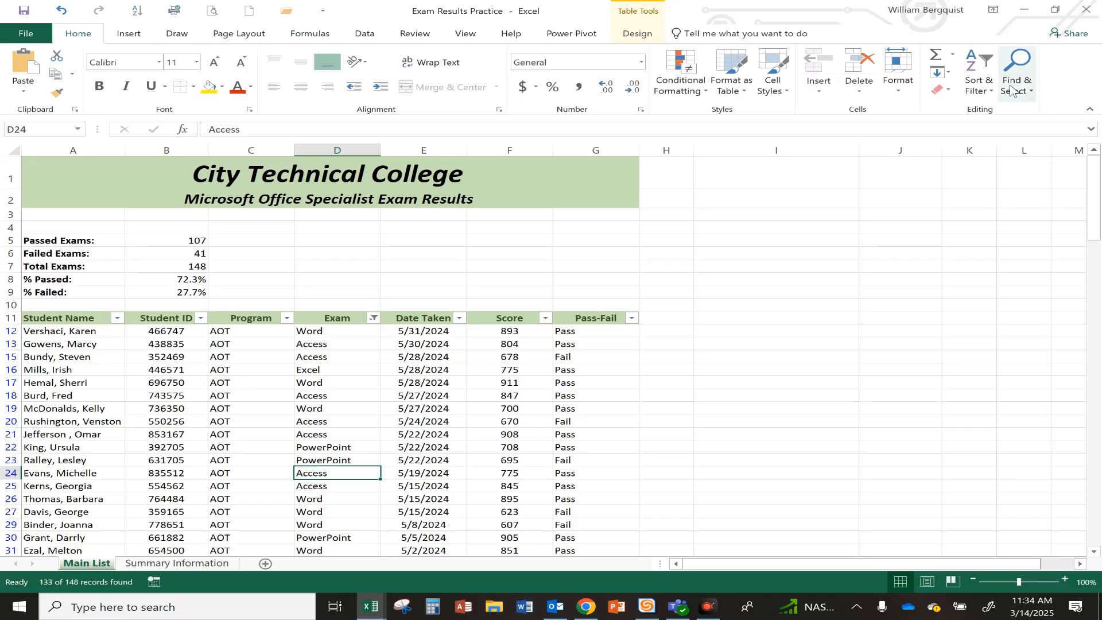
Turn off filtering for the exam results table so its header row has no filter arrows.
left_click(979, 85)
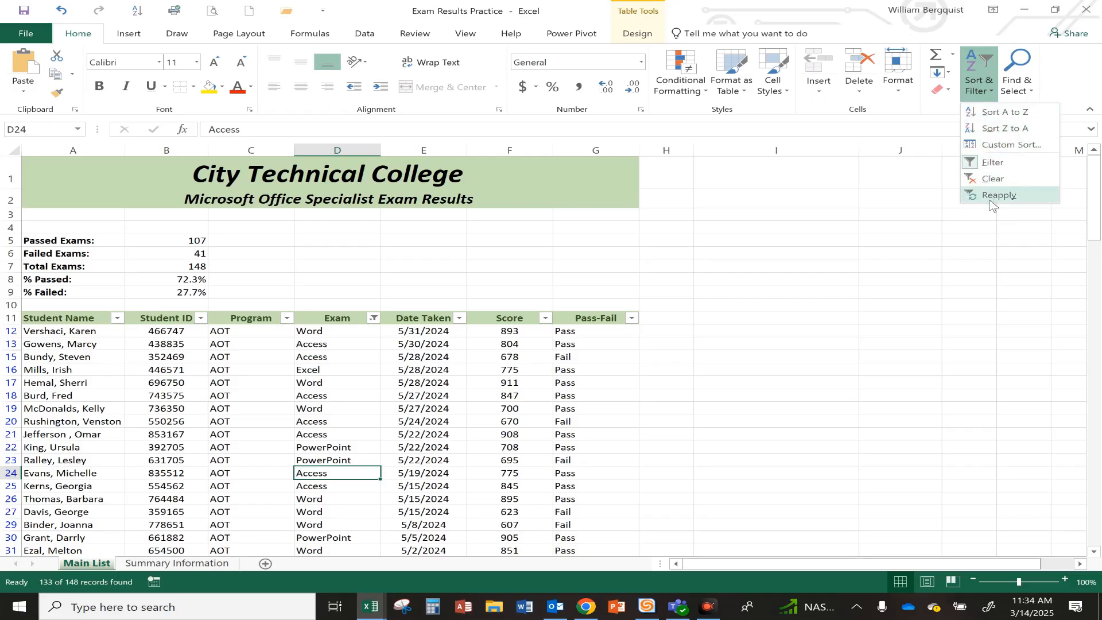
left_click(997, 163)
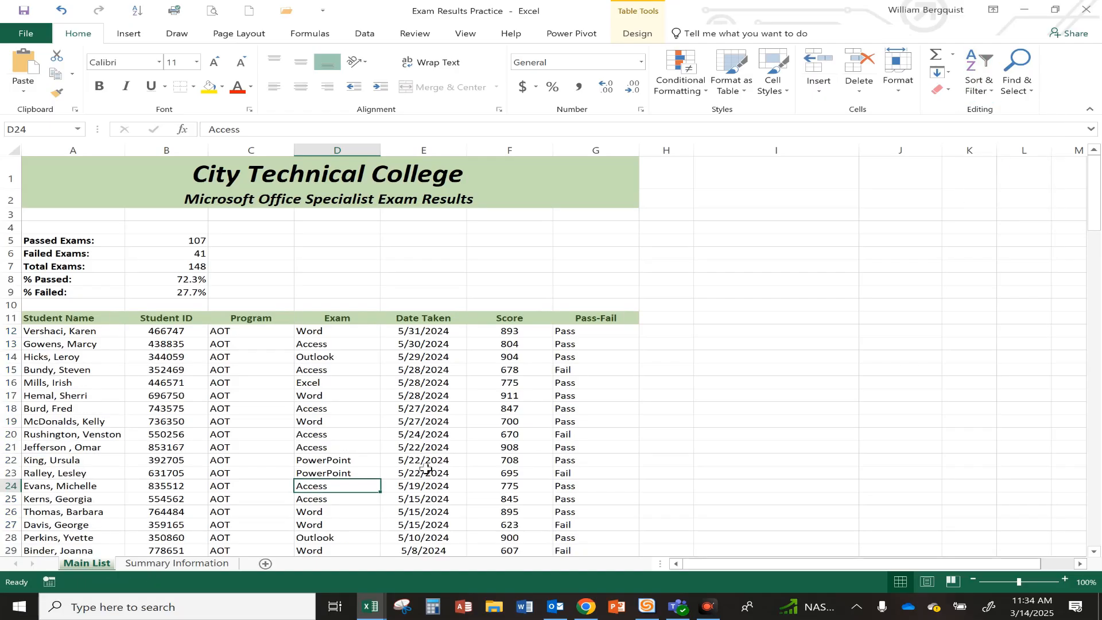
left_click(202, 372)
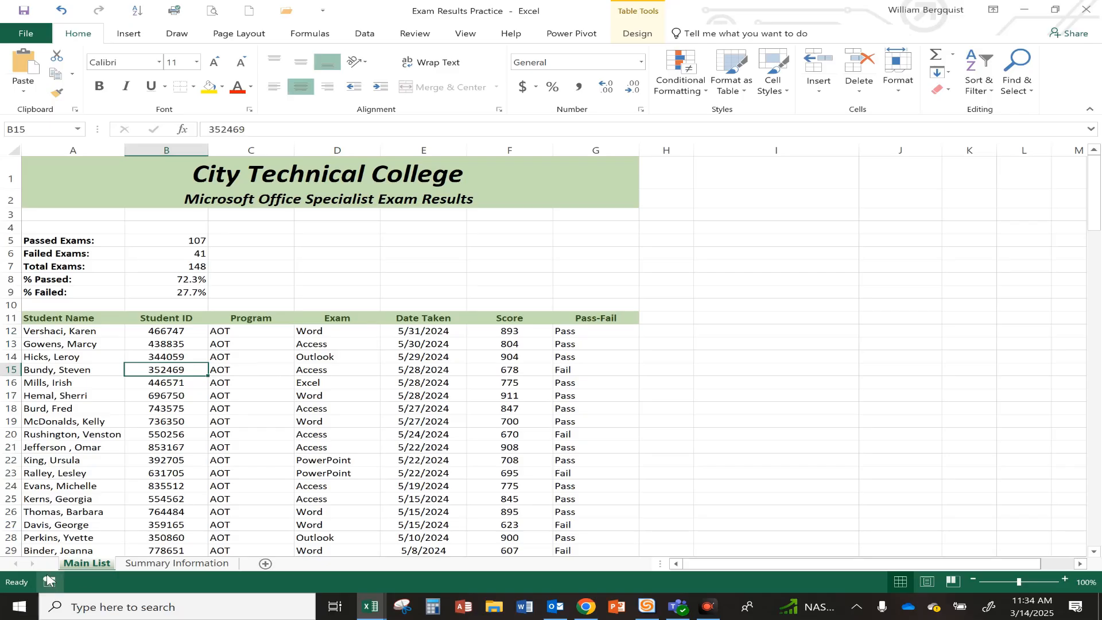
left_click(265, 405)
left_click(426, 396)
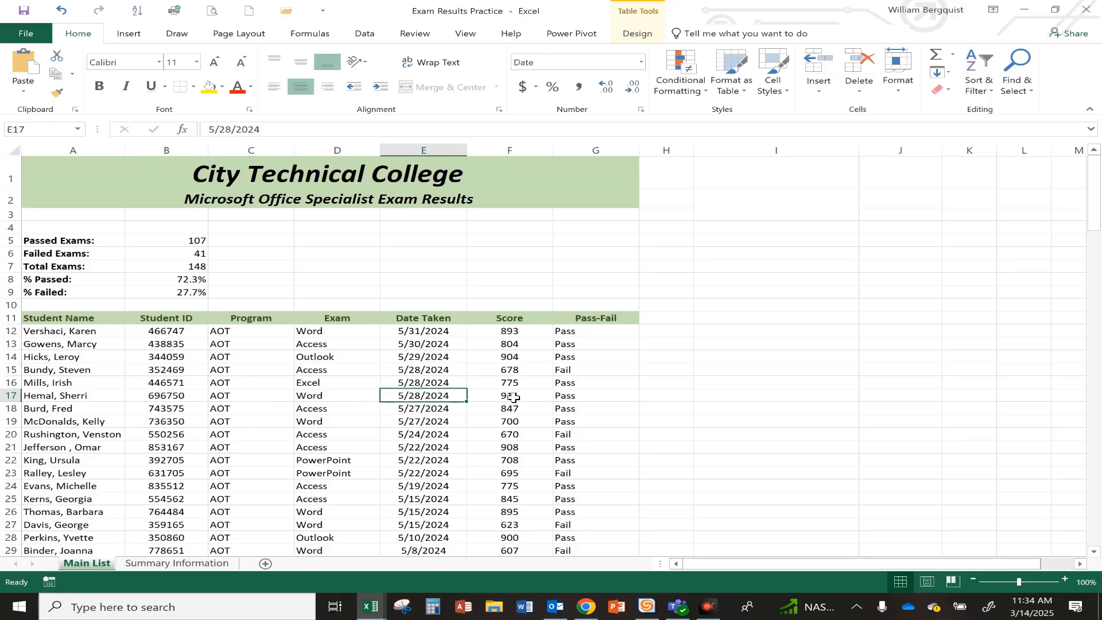